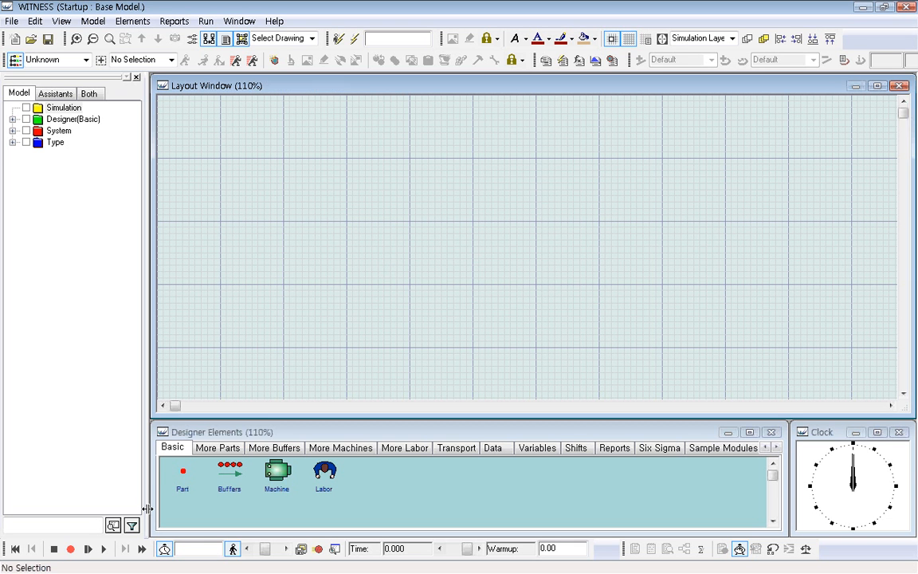
Place a Part, a Buffers element and a Machine in a row across the upper part of the layout.
click(183, 474)
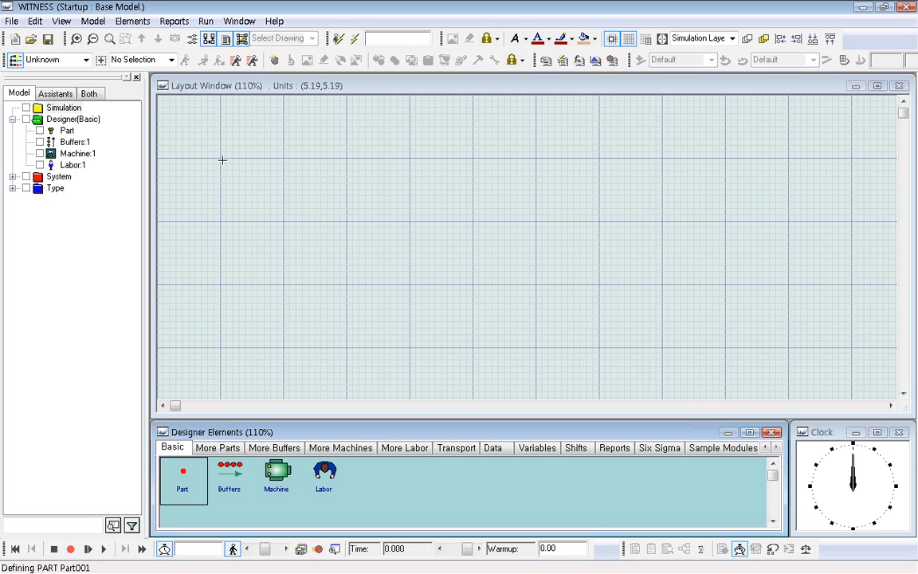
click(235, 179)
click(230, 472)
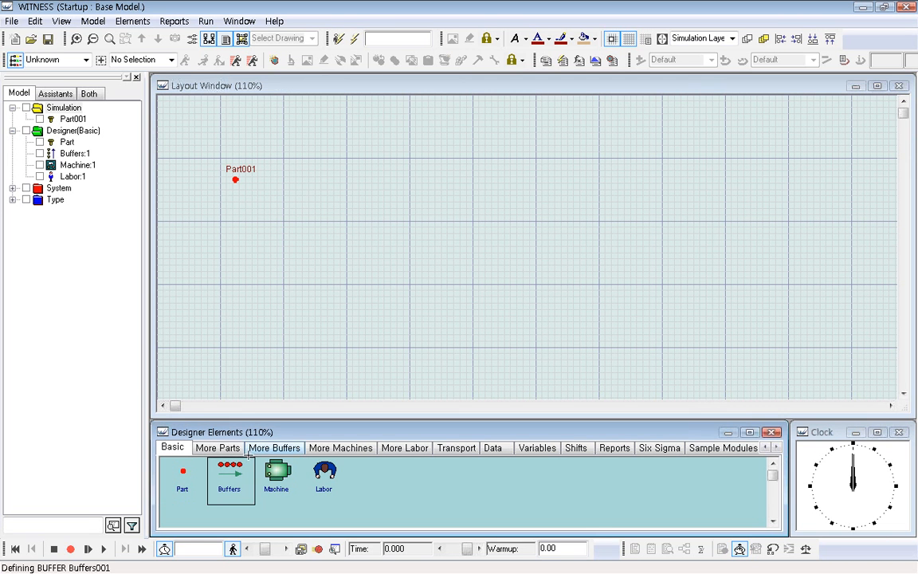
click(356, 184)
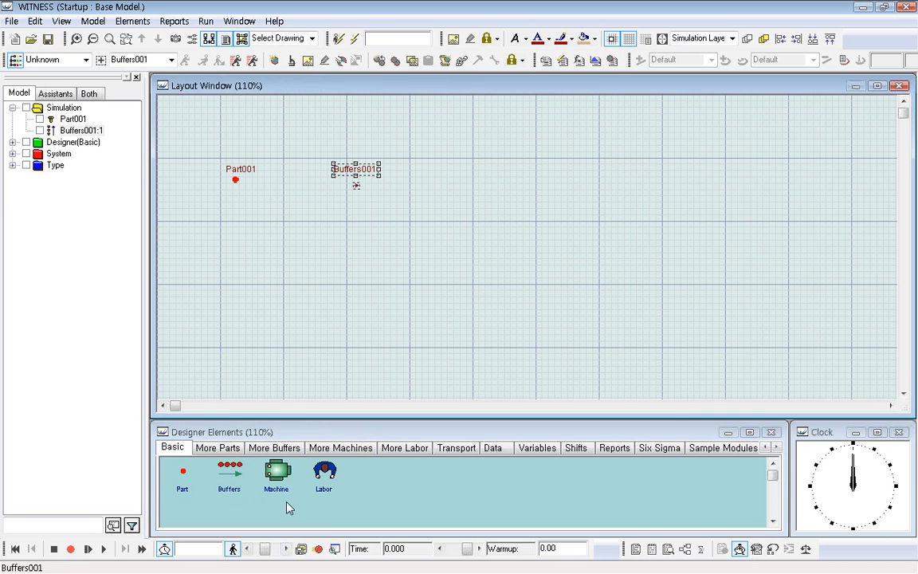
click(276, 476)
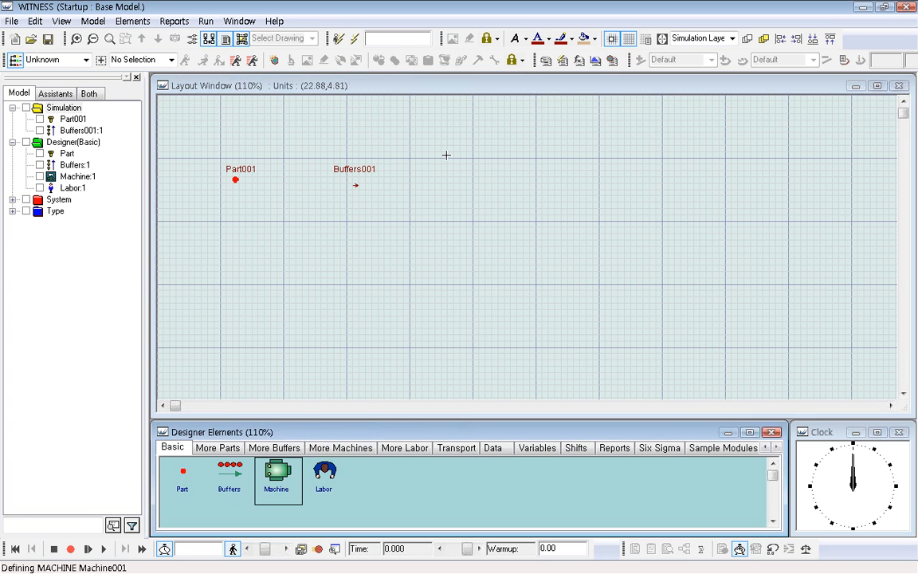
click(466, 190)
Give Part001 active arrivals and a visual output rule that pushes it to Buffers001.
click(241, 175)
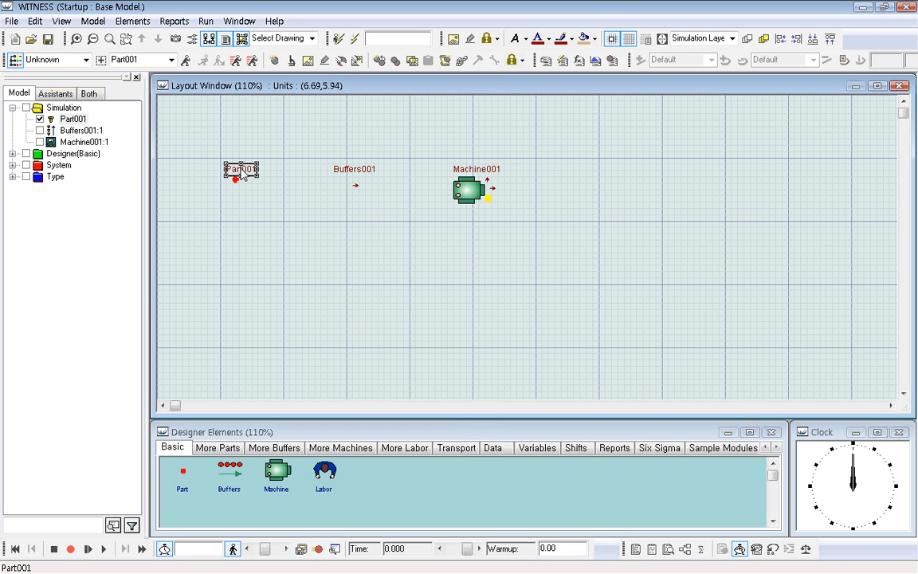
click(184, 60)
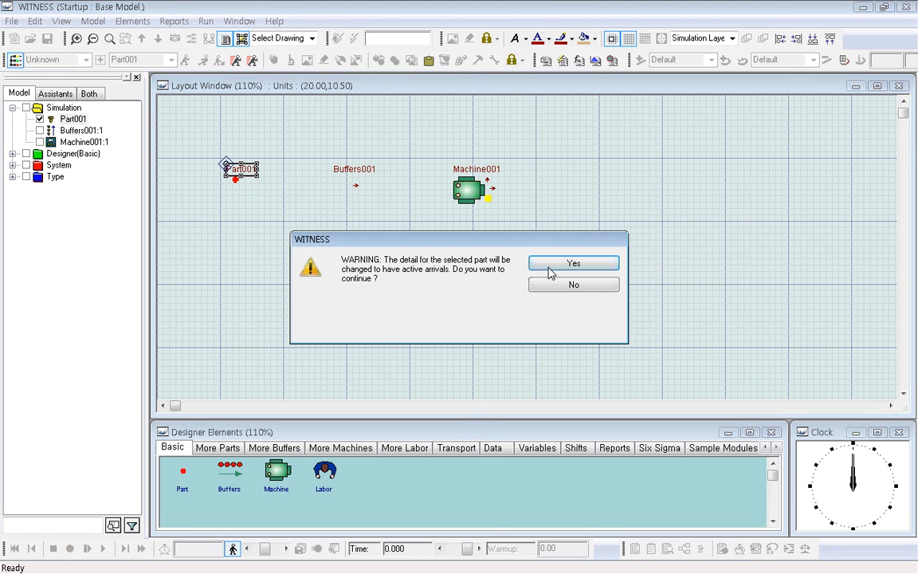
click(549, 266)
click(356, 183)
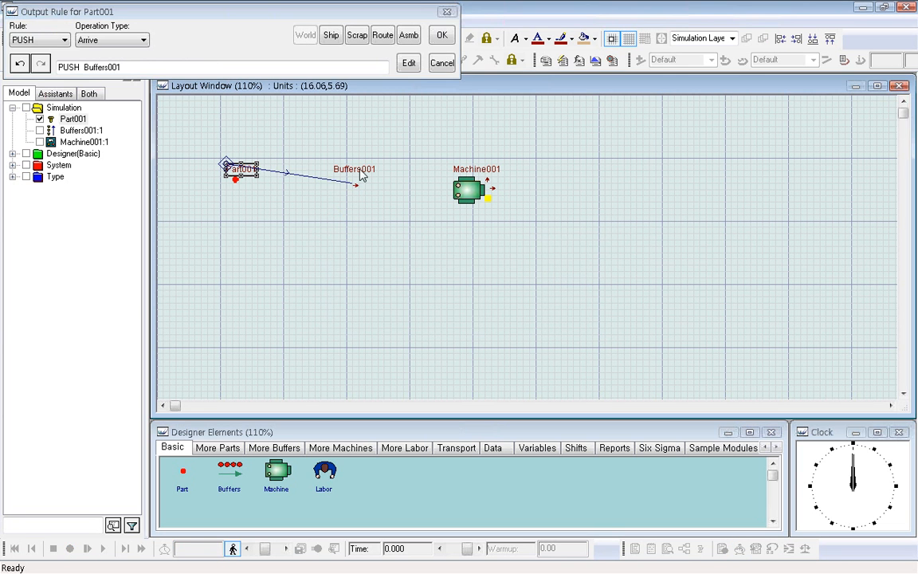
click(441, 37)
Define Machine001's visual input rule to pull from Buffers001.
click(467, 190)
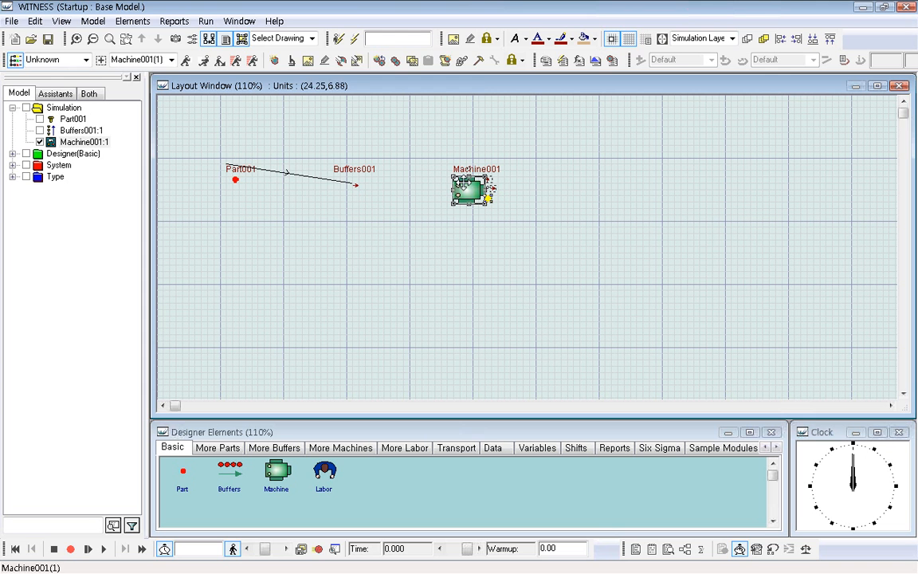
click(202, 62)
click(357, 182)
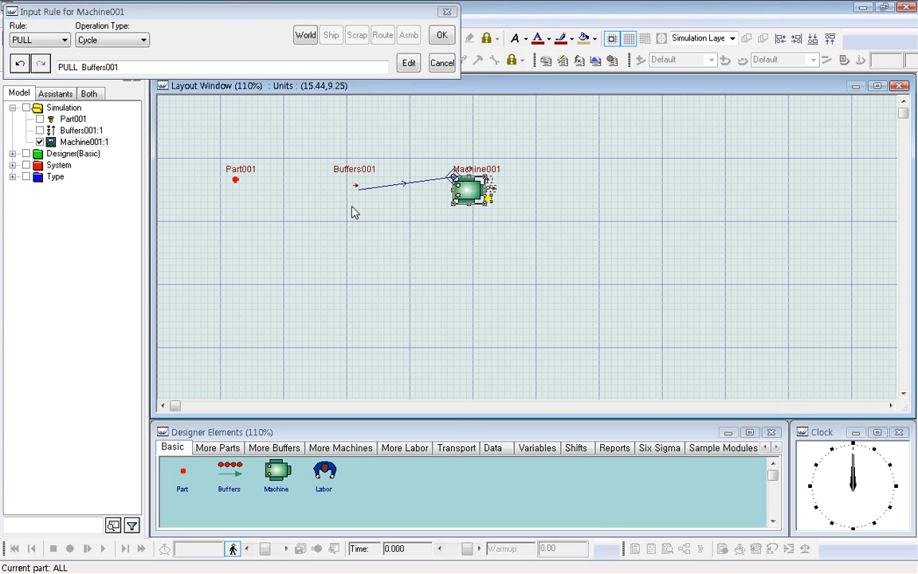
click(442, 35)
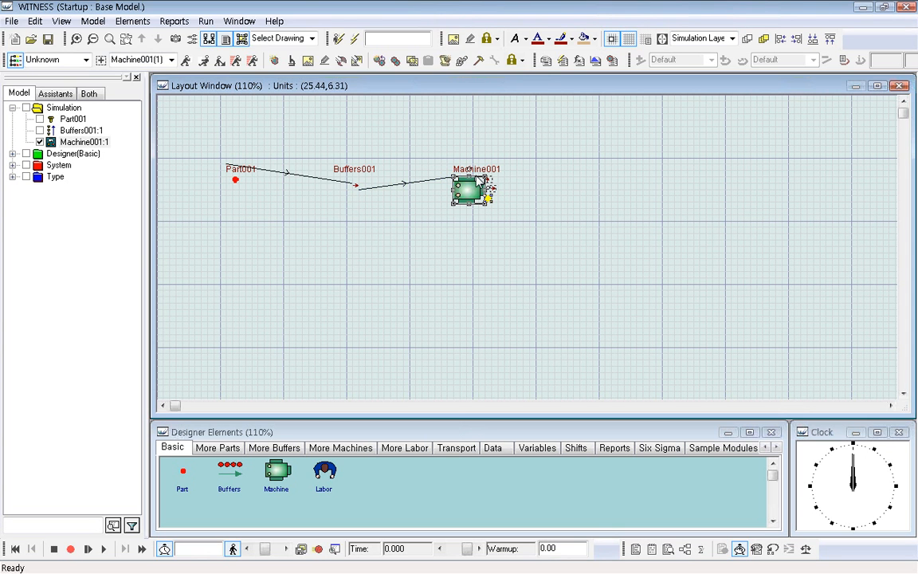
Define Machine001's visual output rule to push finished parts to SHIP.
click(218, 62)
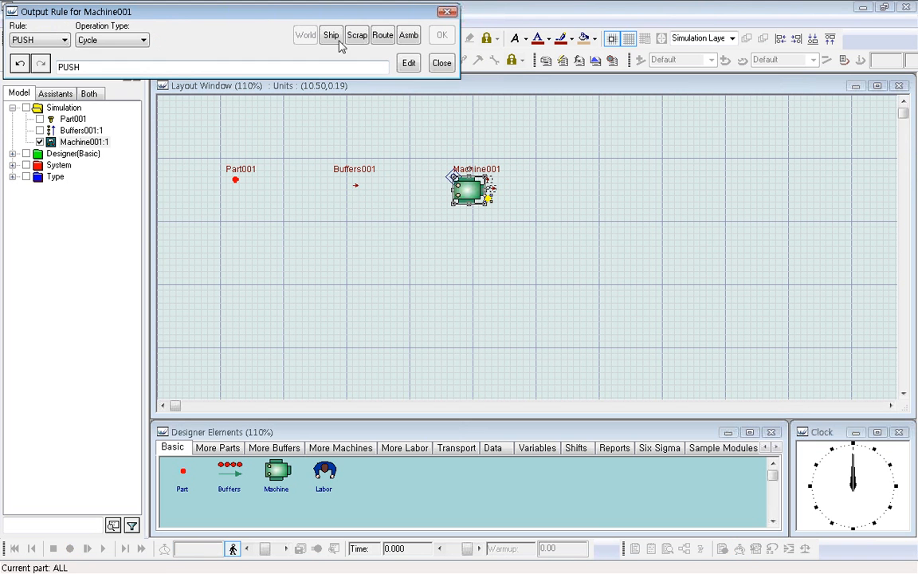
click(331, 37)
click(442, 35)
click(369, 238)
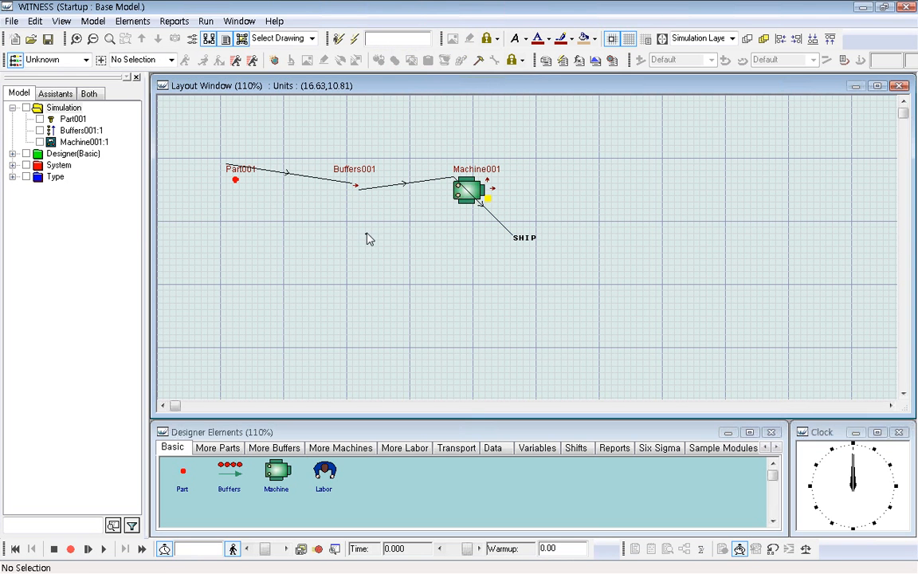
In Part001's details, keep the arrival type Active and the lot size 1, and set the inter arrival time to 1.
double_click(237, 179)
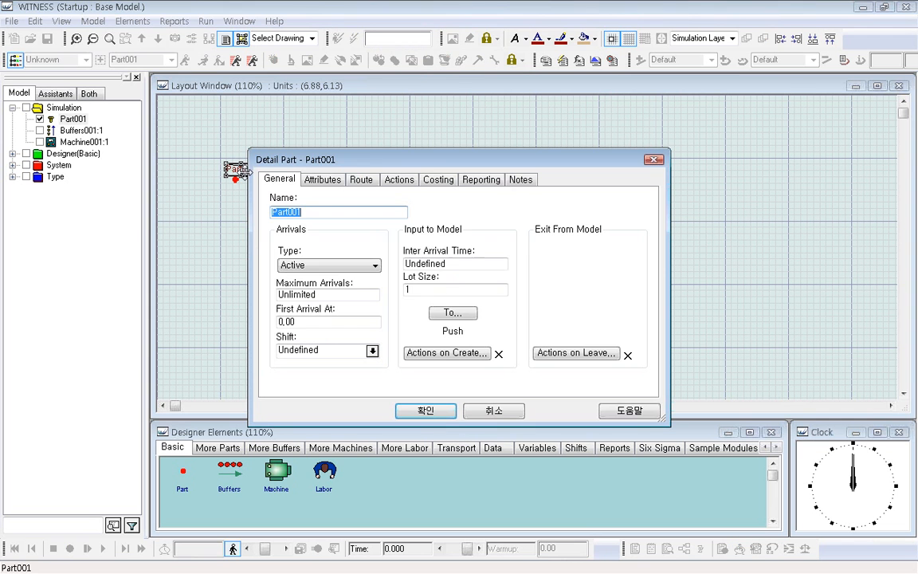
click(375, 266)
click(318, 285)
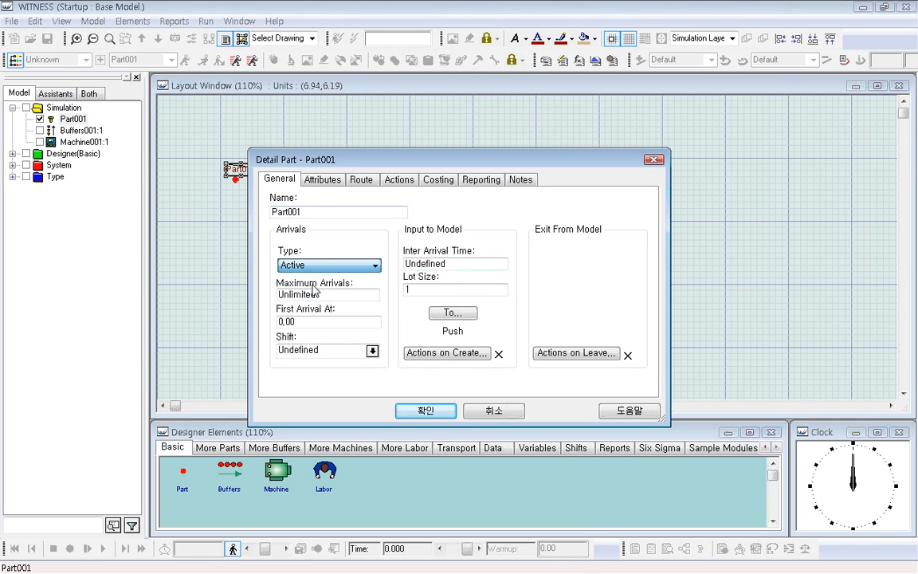
double_click(455, 263)
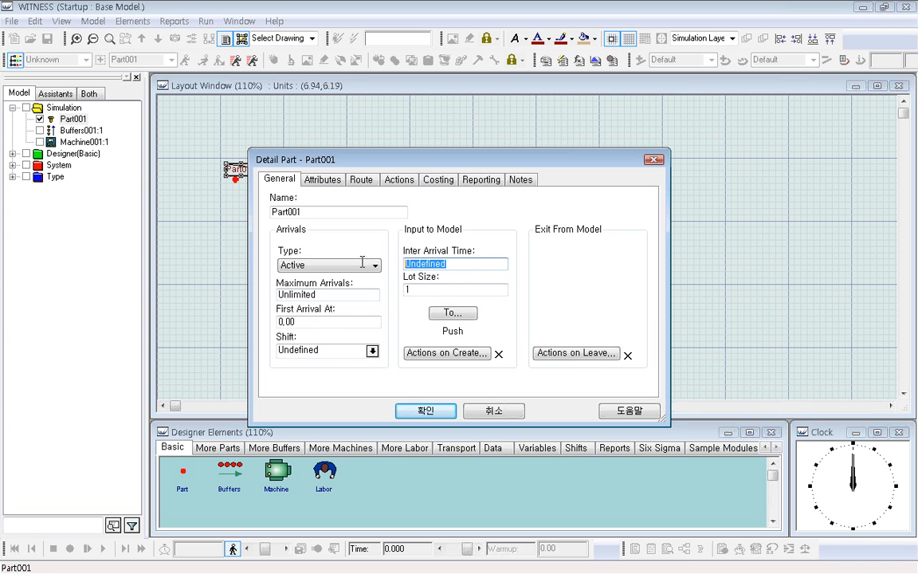
text(1)
double_click(410, 289)
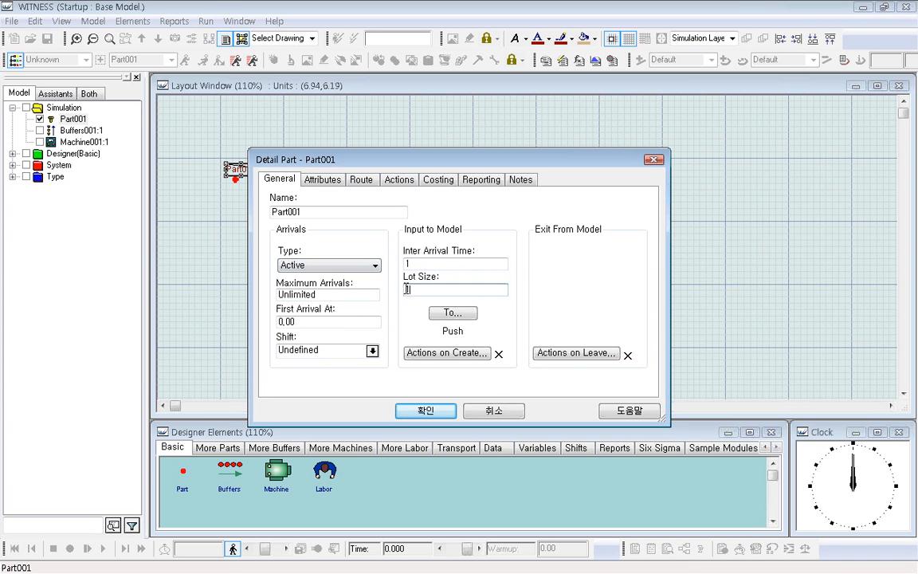
Check Part001's PUSH to Buffers001 output rule in the rule editor and apply the part's details.
click(453, 313)
drag(351, 214, 471, 213)
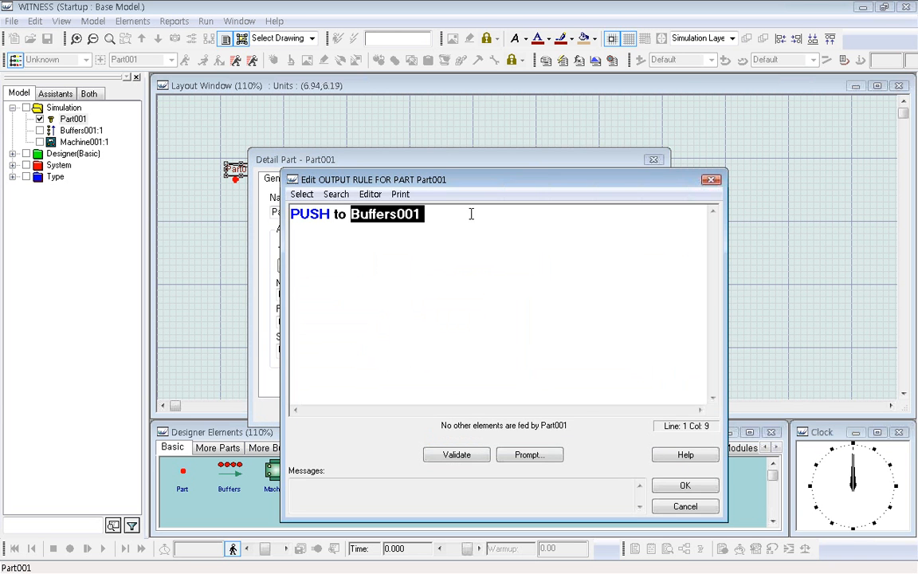
click(683, 486)
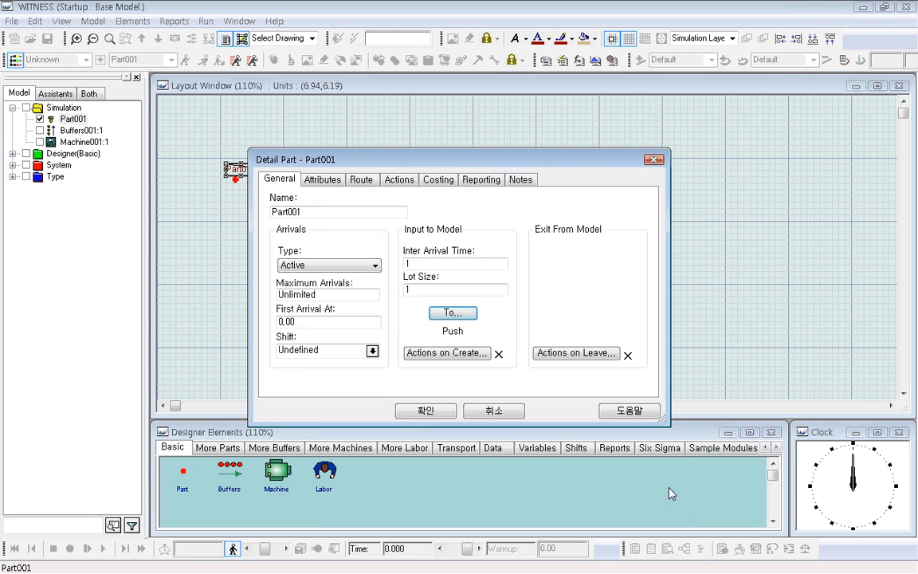
click(436, 414)
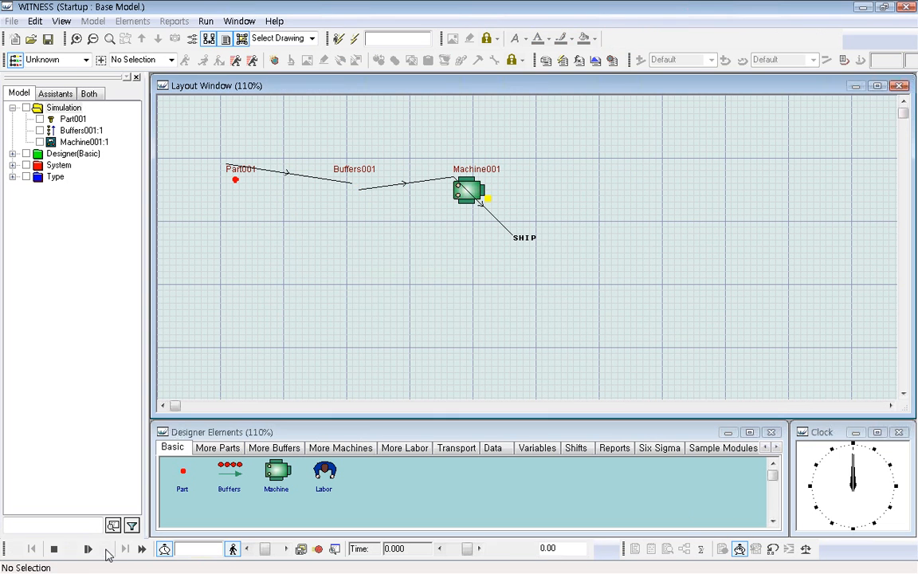
Run the simulation, accepting the proposed cycle time for Machine001, and stop it after a short run.
click(104, 548)
click(424, 310)
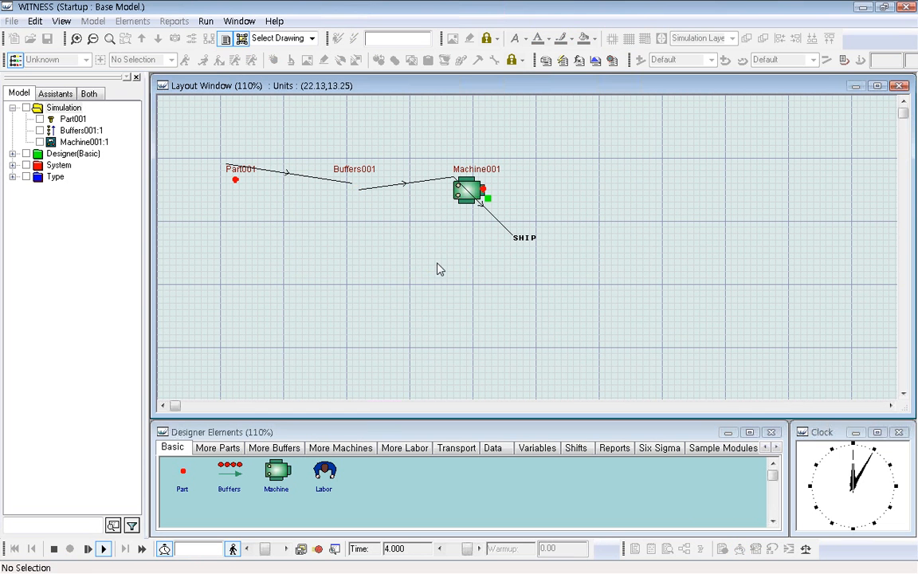
click(53, 548)
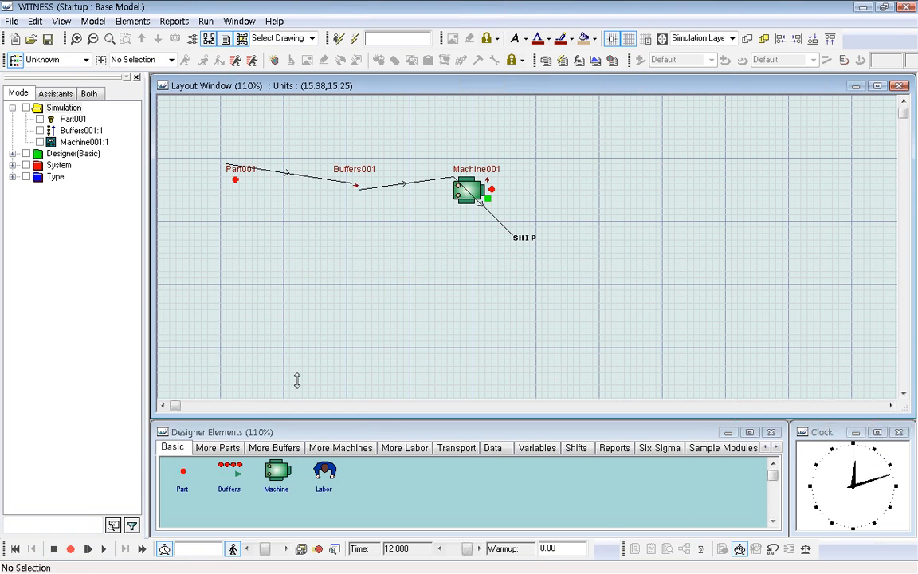
Place a second Part below Part001 and confirm its details with the arrival type left at Passive.
click(183, 476)
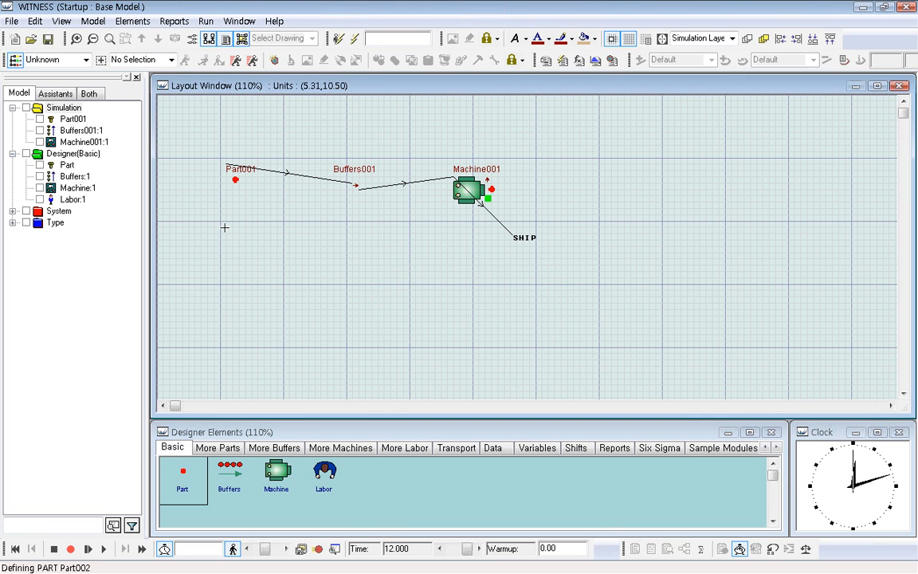
click(225, 228)
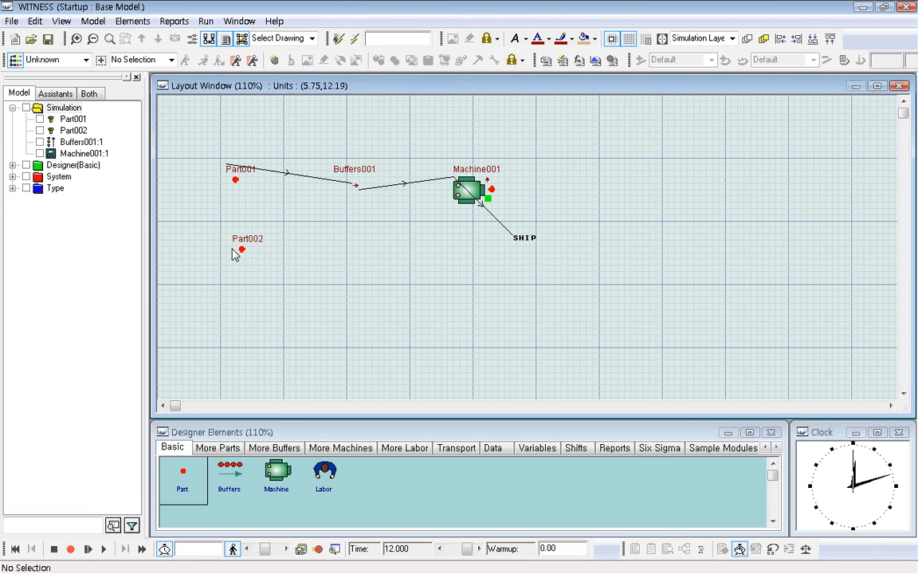
click(245, 247)
double_click(246, 247)
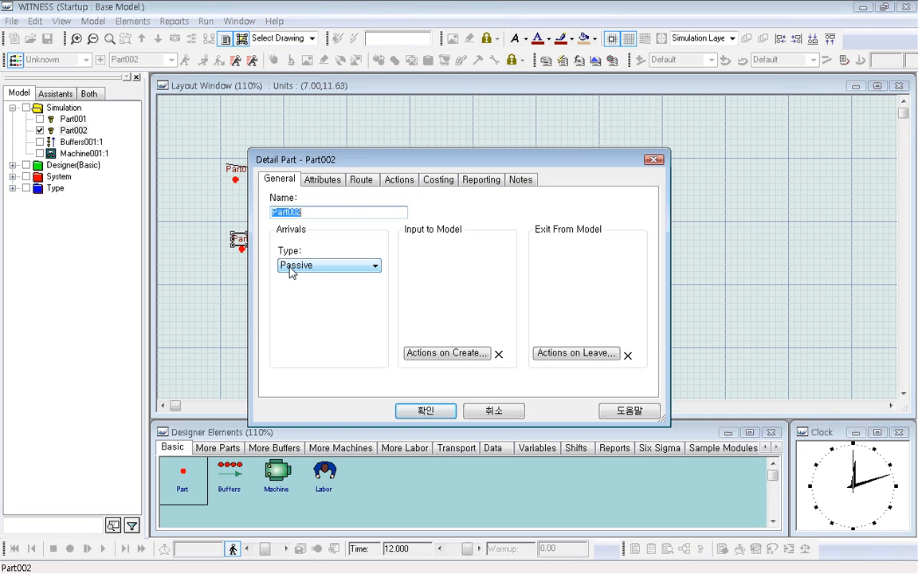
click(424, 410)
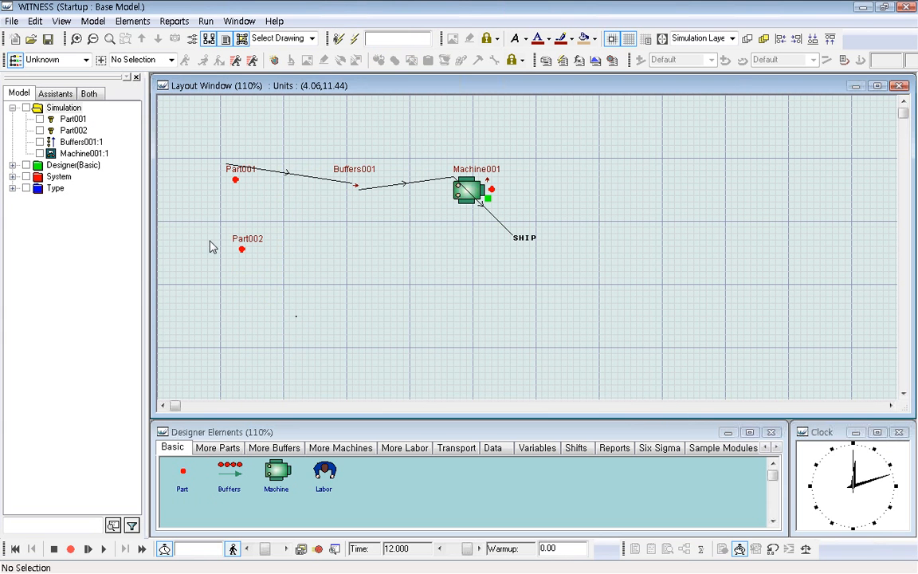
Place a second Machine in the layout, below and slightly left of Machine001.
click(283, 476)
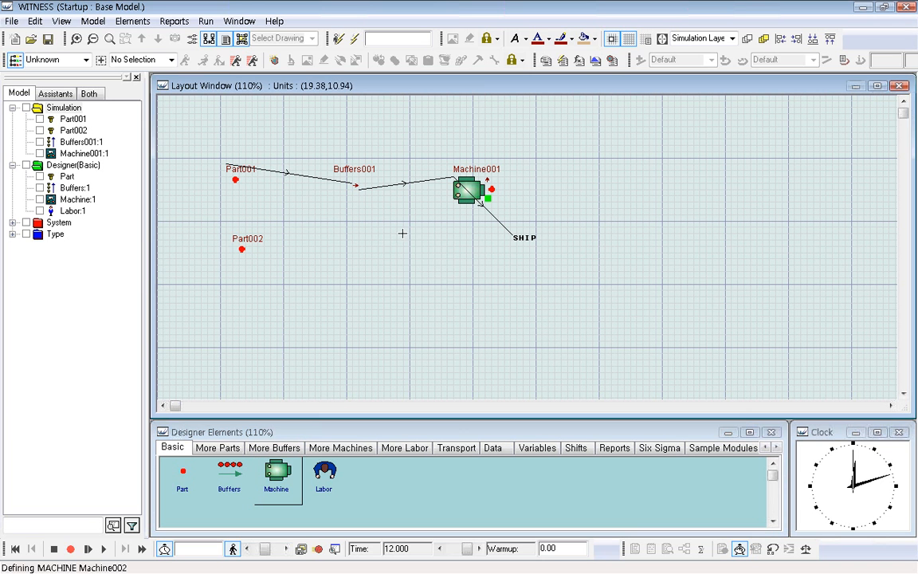
click(406, 239)
click(435, 292)
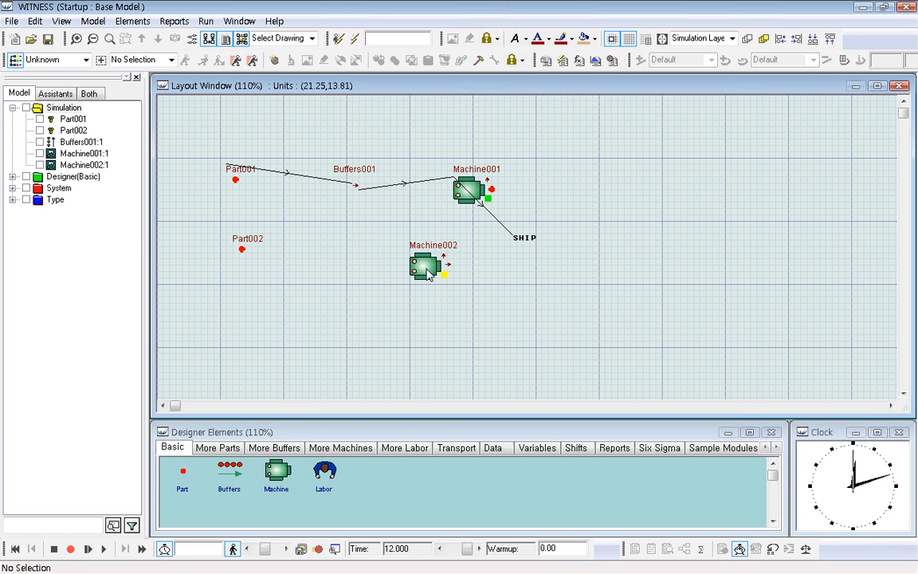
Define Machine002's visual input rule to pull Part002 out of WORLD.
click(425, 269)
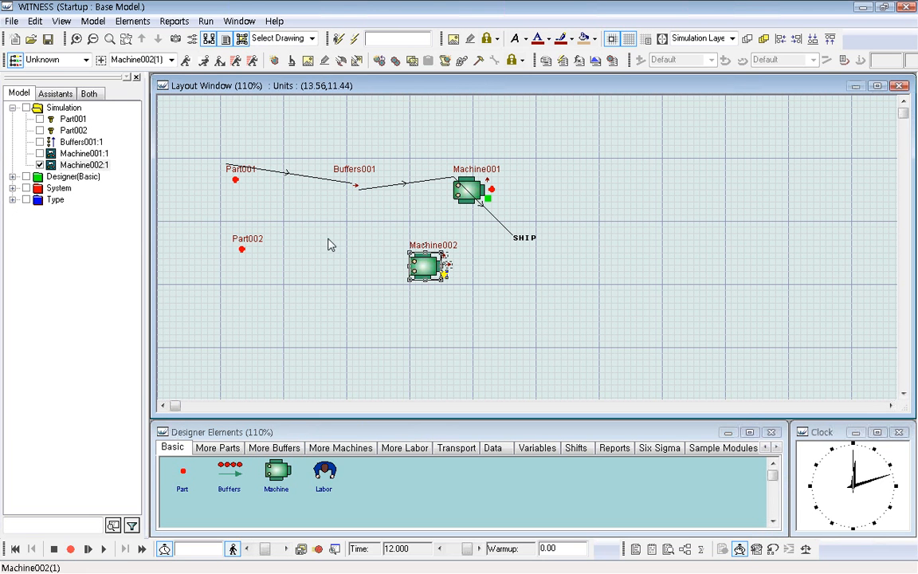
click(204, 63)
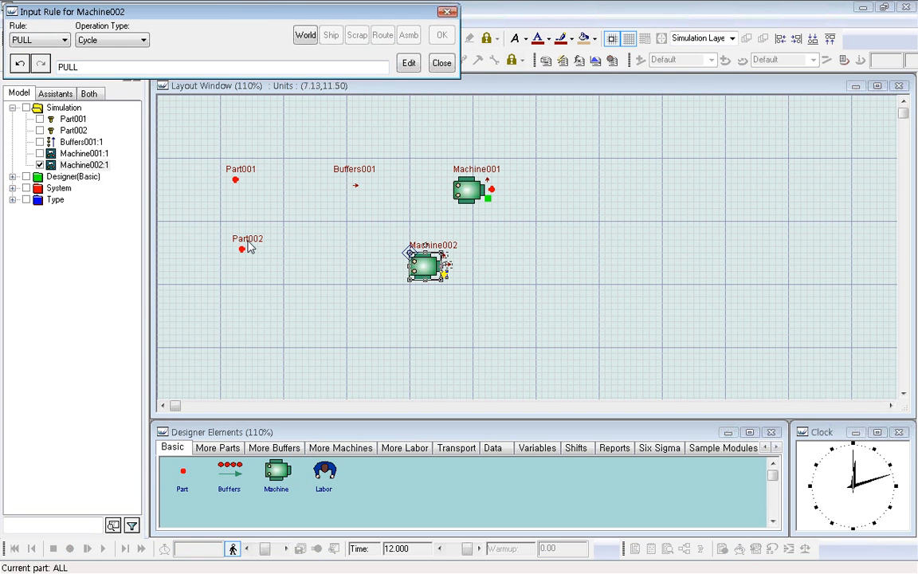
click(248, 245)
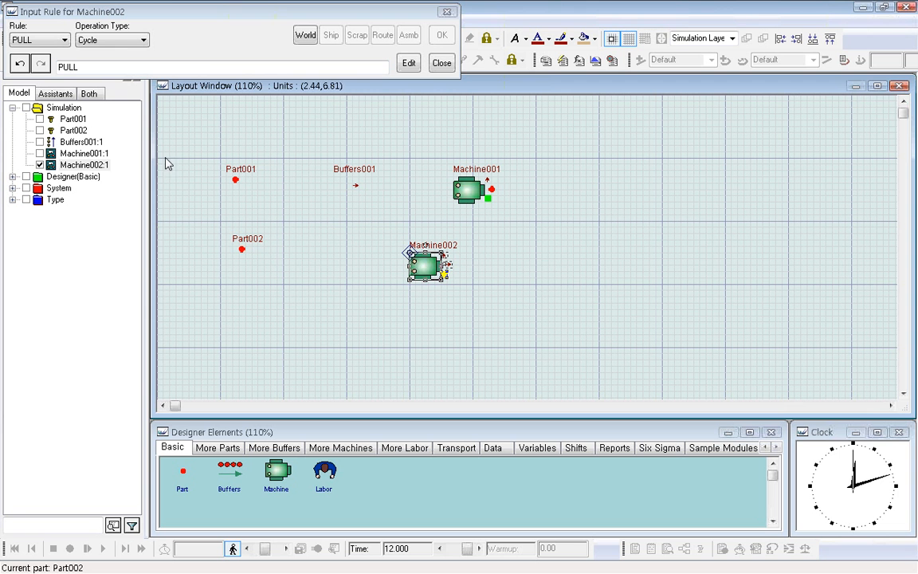
click(305, 35)
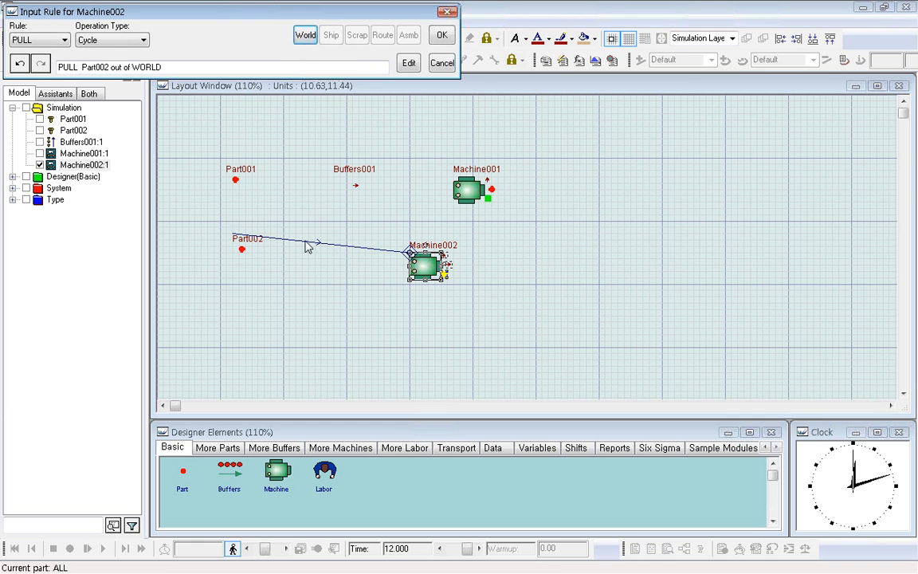
click(442, 37)
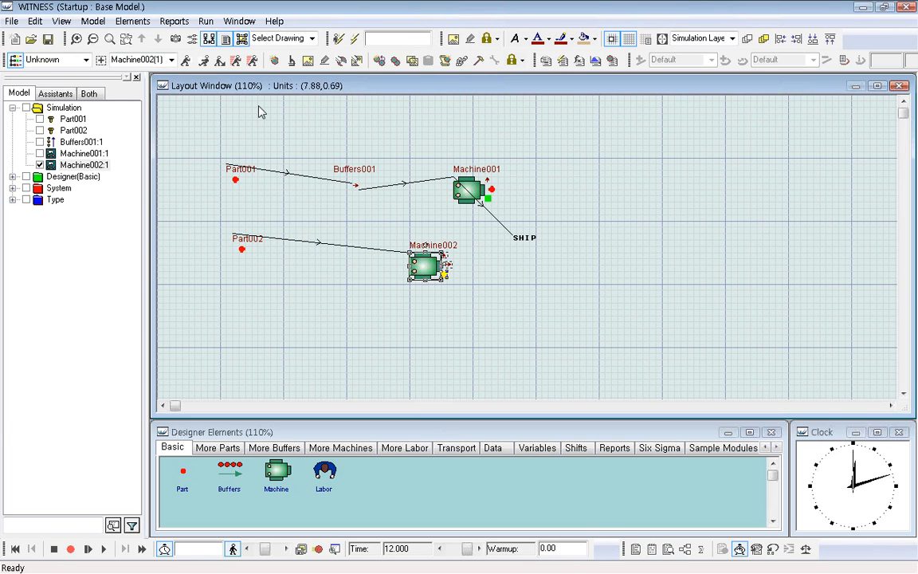
Define Machine002's visual output rule to push finished parts to SHIP.
click(190, 61)
click(330, 35)
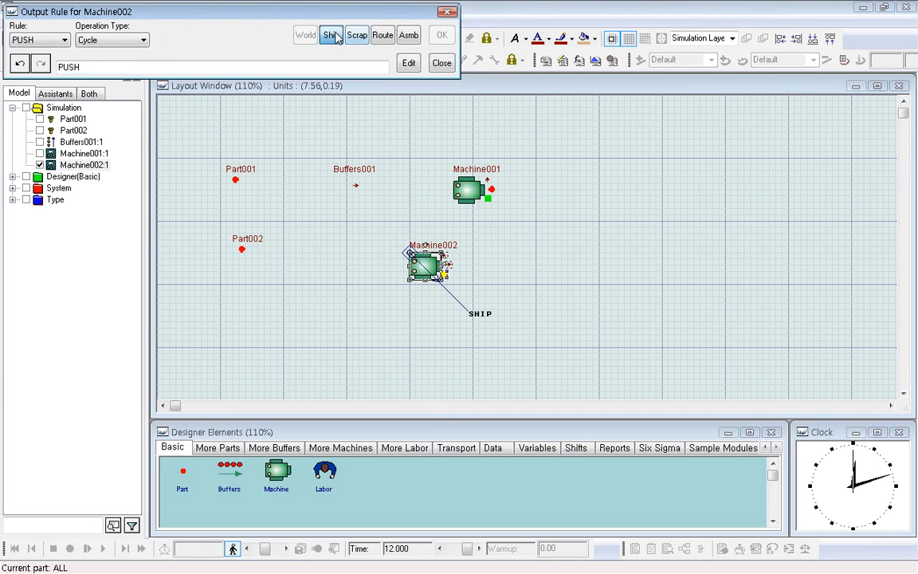
click(442, 35)
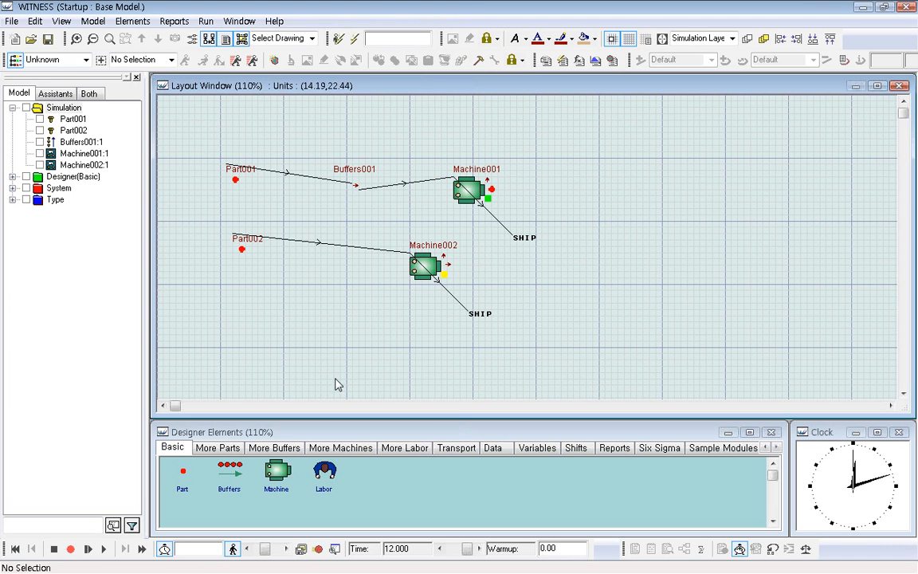
Run the simulation with a cycle time of 1.0 for Machine002, and stop it after a short run.
click(103, 549)
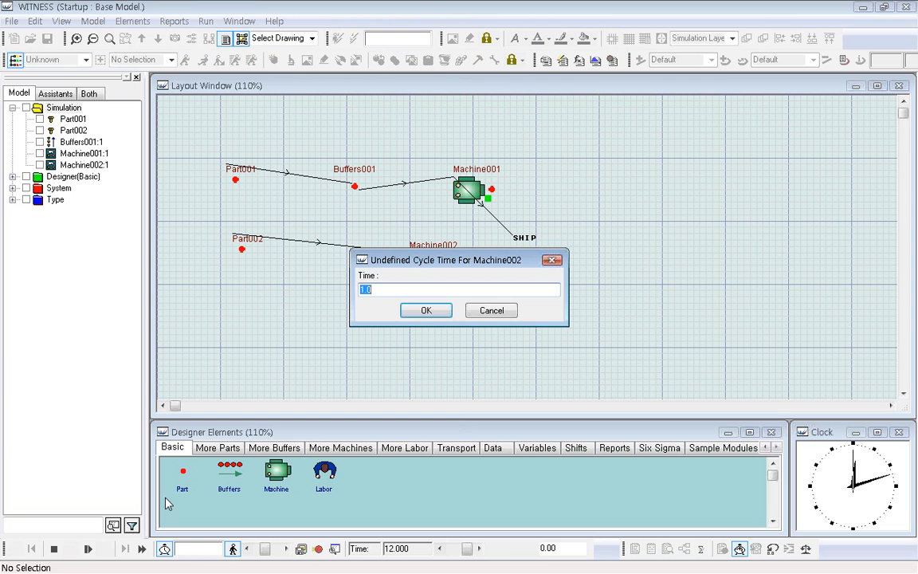
text(1.0)
click(426, 310)
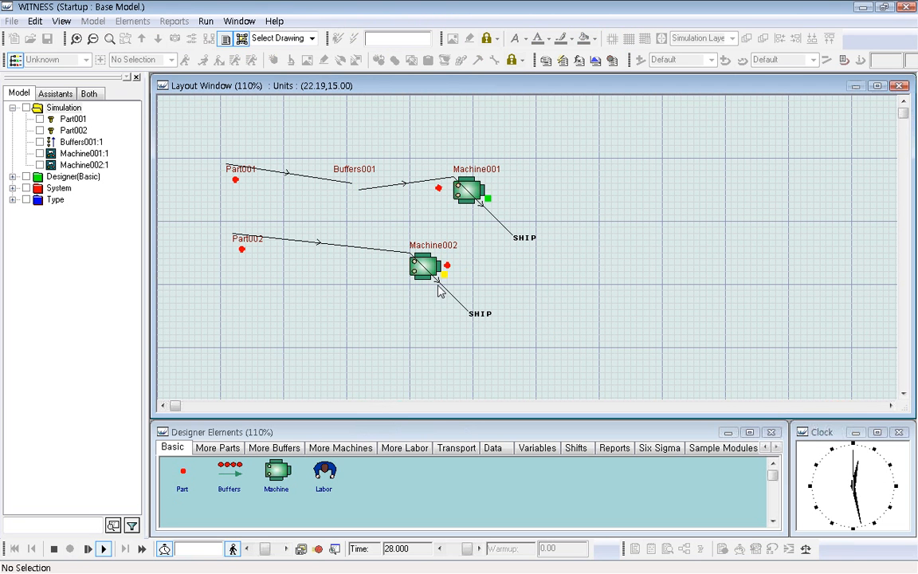
click(53, 548)
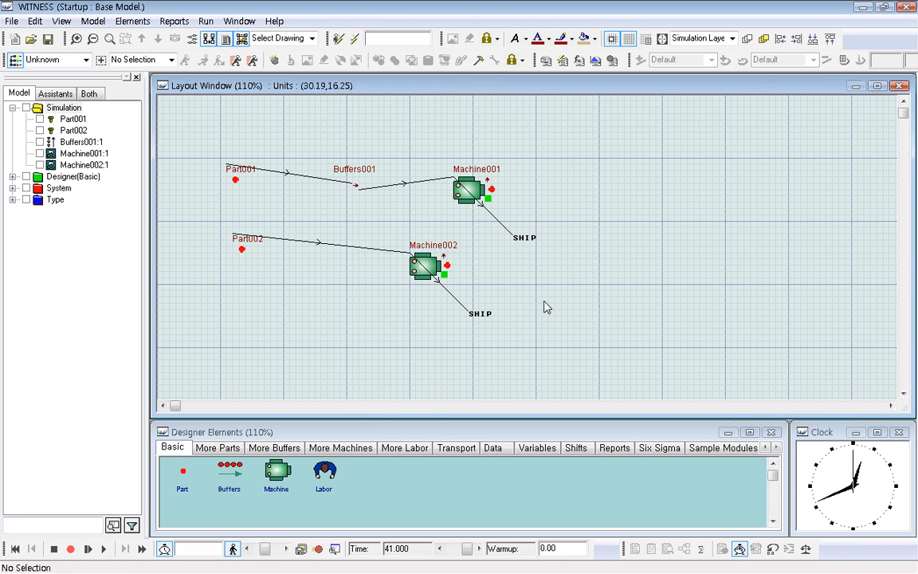
Examine Machine001's input rule to see where the machine pulls its parts from.
click(472, 192)
double_click(471, 192)
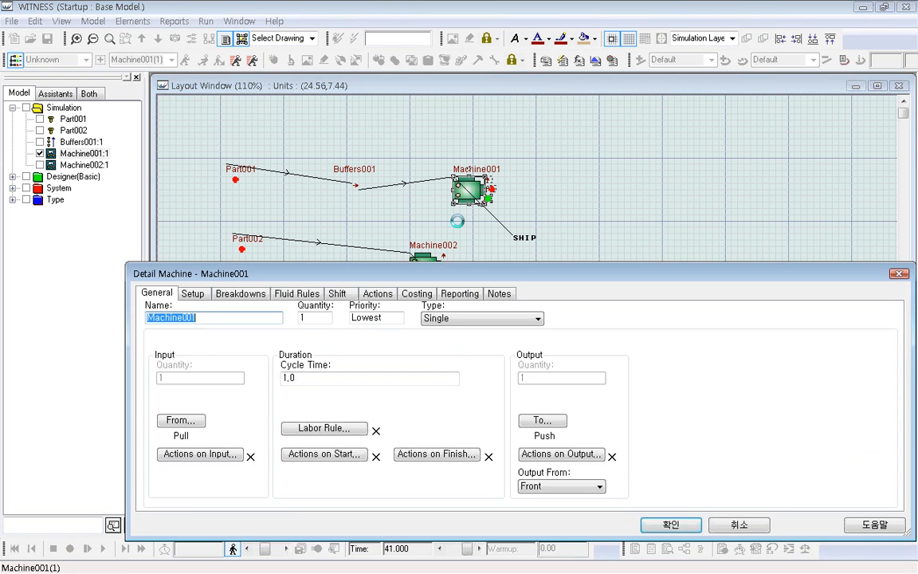
click(181, 420)
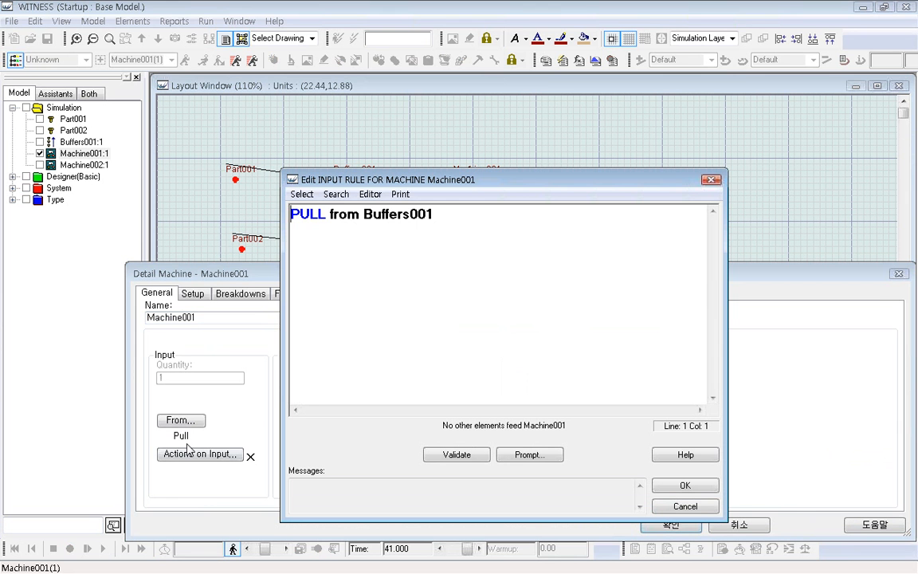
click(324, 214)
drag(323, 213, 451, 213)
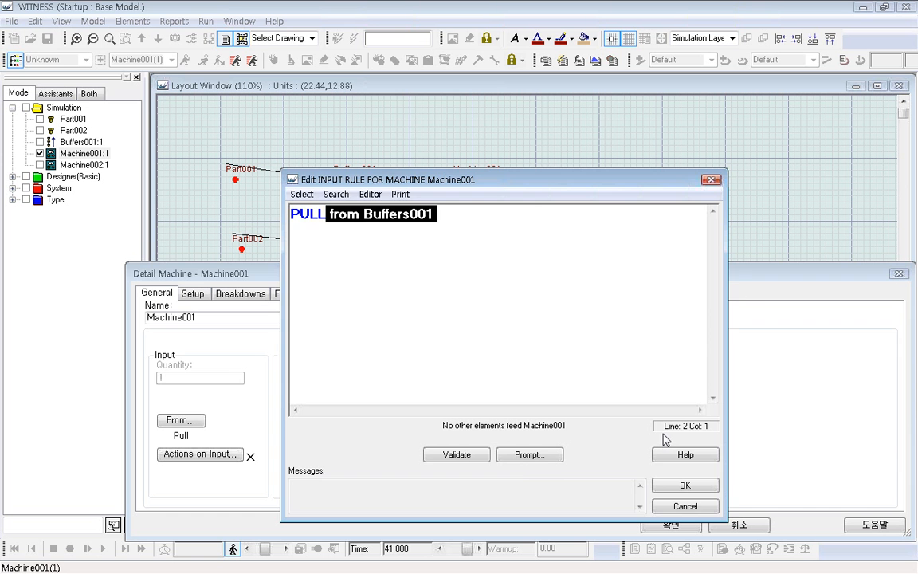
click(685, 485)
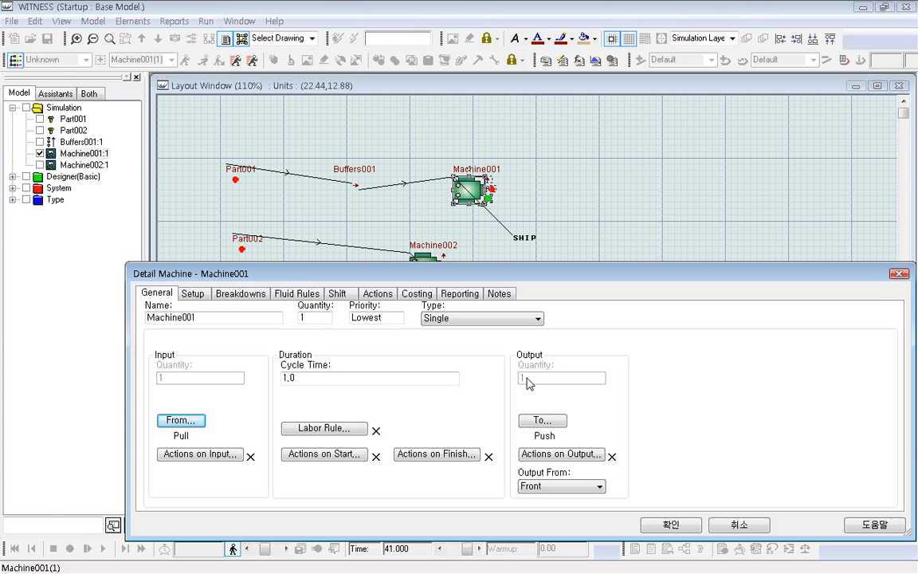
click(538, 319)
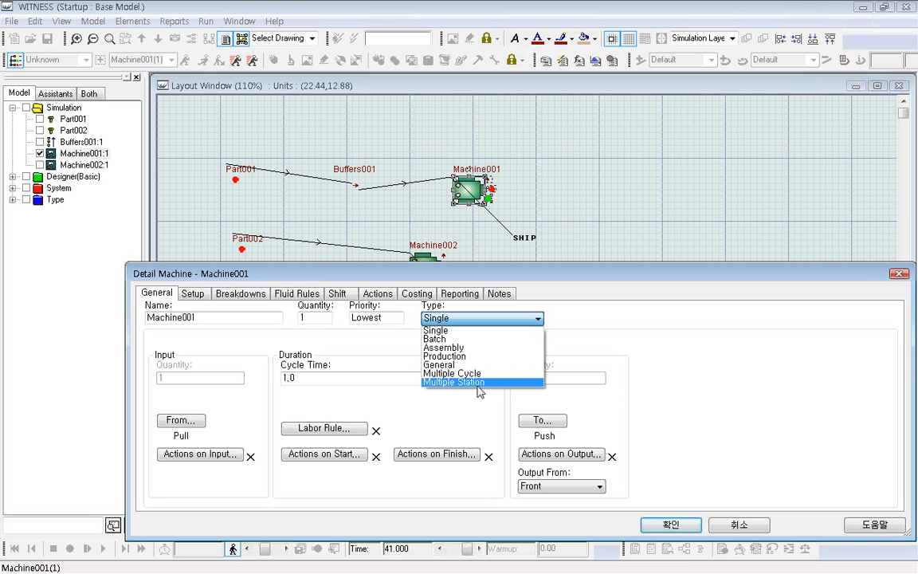
click(447, 341)
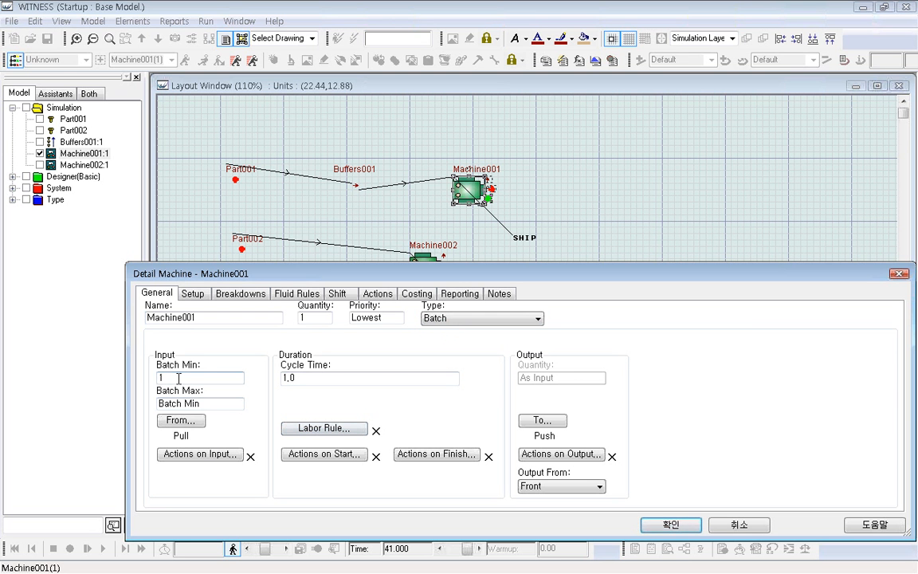
drag(159, 379, 253, 384)
click(538, 320)
click(474, 331)
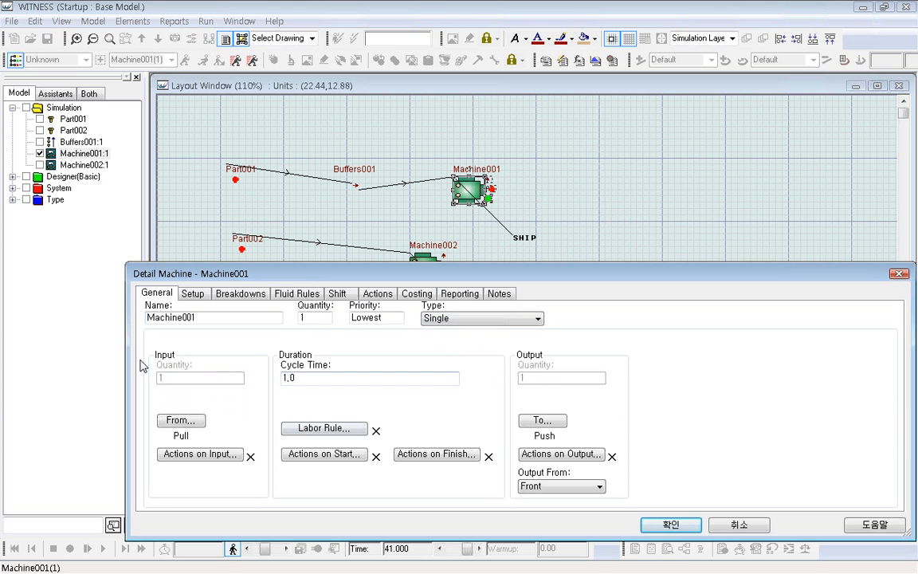
Change Machine001's type to Batch with a minimum batch of 10, leaving the maximum at Batch Min.
click(536, 319)
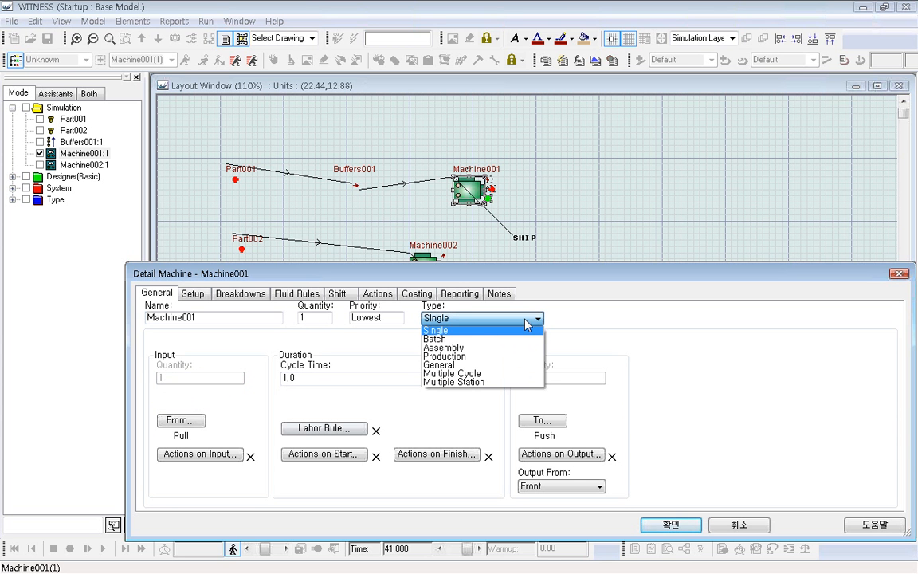
click(490, 340)
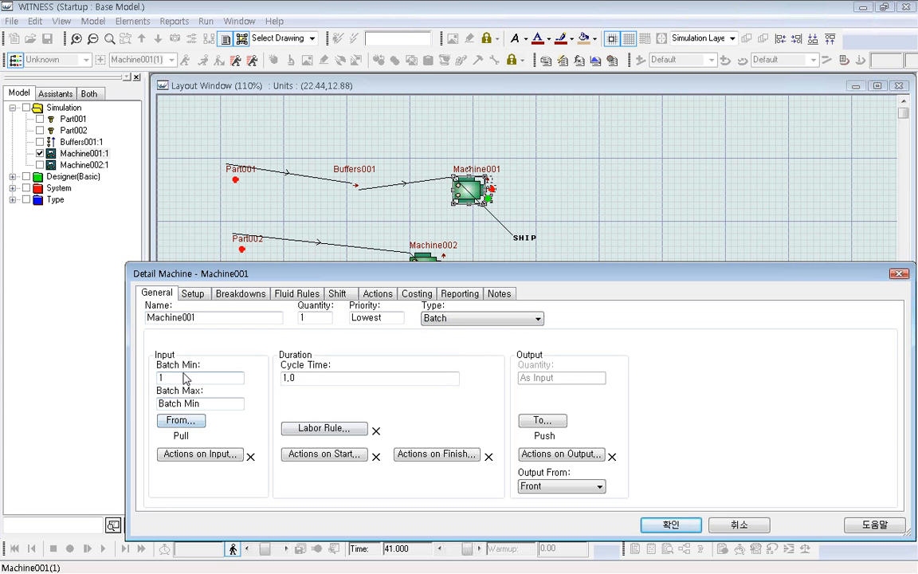
drag(183, 376, 154, 381)
text(10)
click(206, 402)
drag(209, 404, 132, 404)
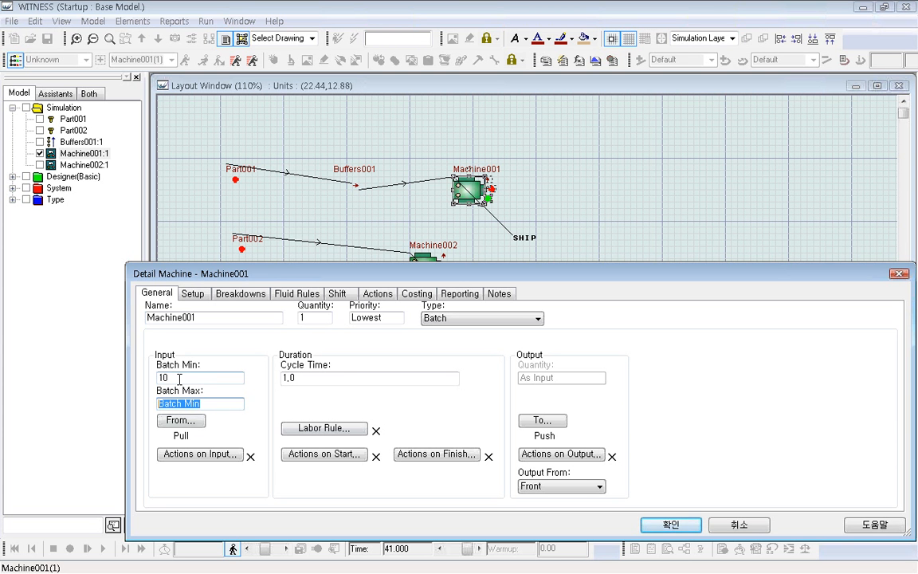
drag(176, 378, 151, 378)
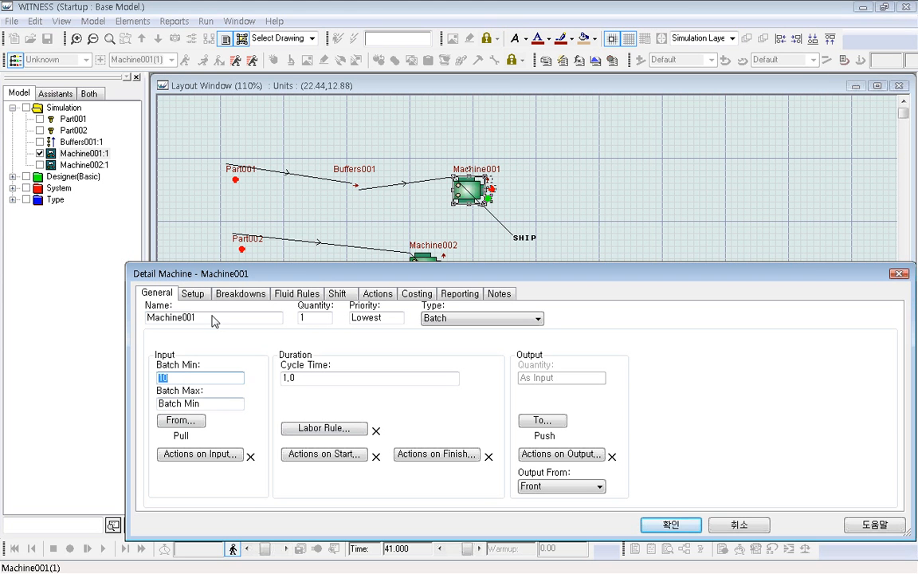
click(205, 403)
drag(204, 403, 149, 401)
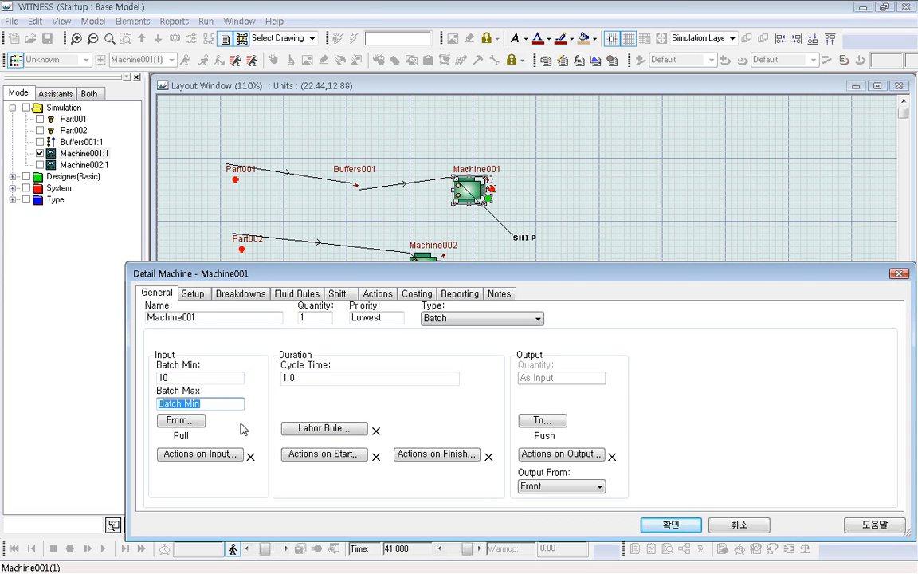
click(213, 404)
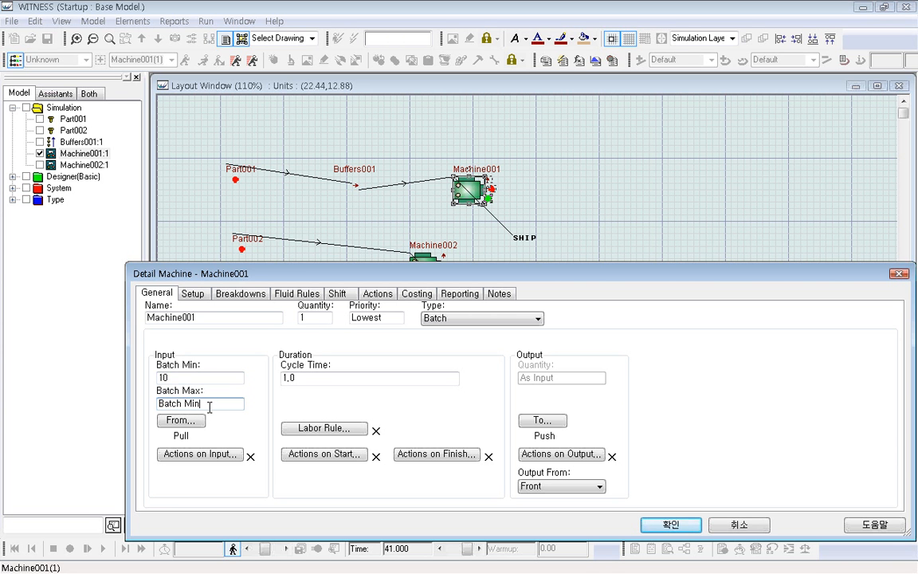
drag(212, 404, 138, 366)
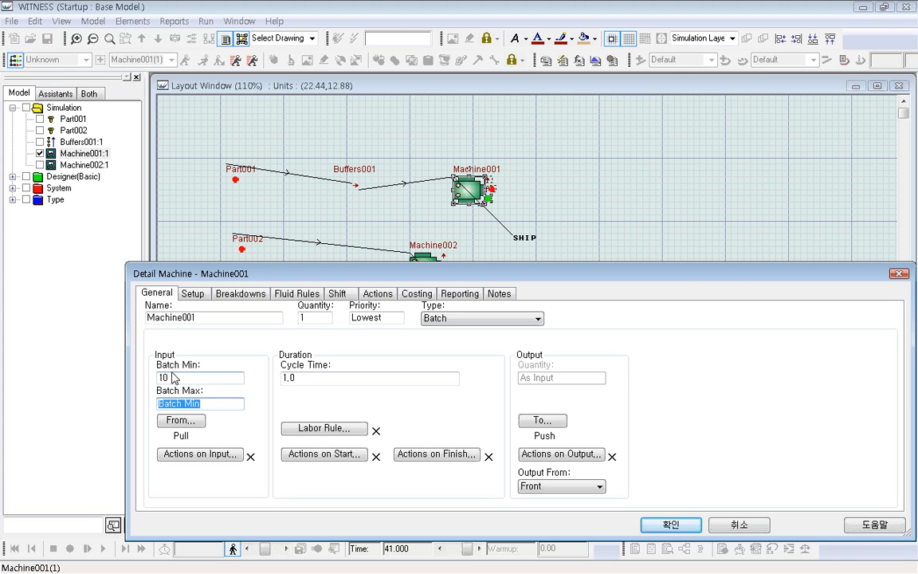
Check Machine001's input and output rules without editing them, and confirm the machine's details.
click(197, 424)
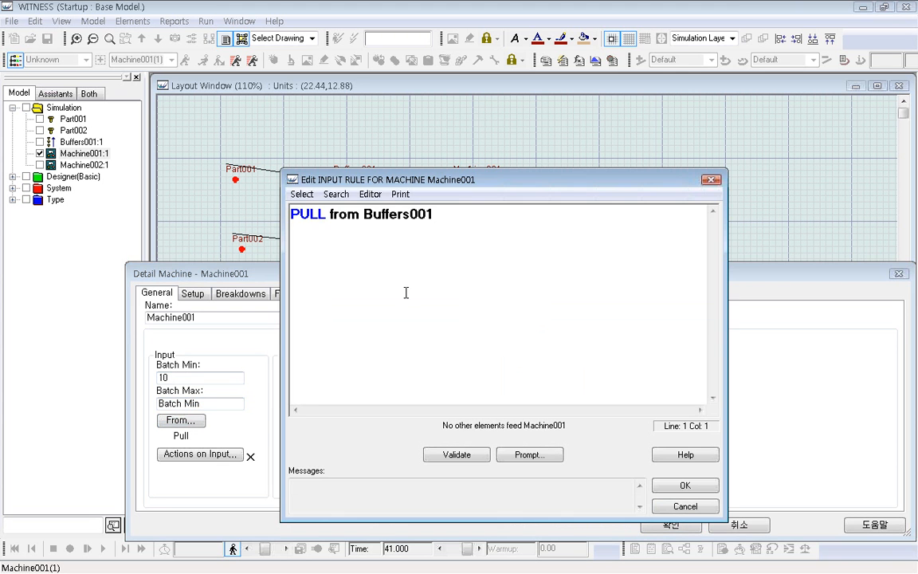
double_click(398, 213)
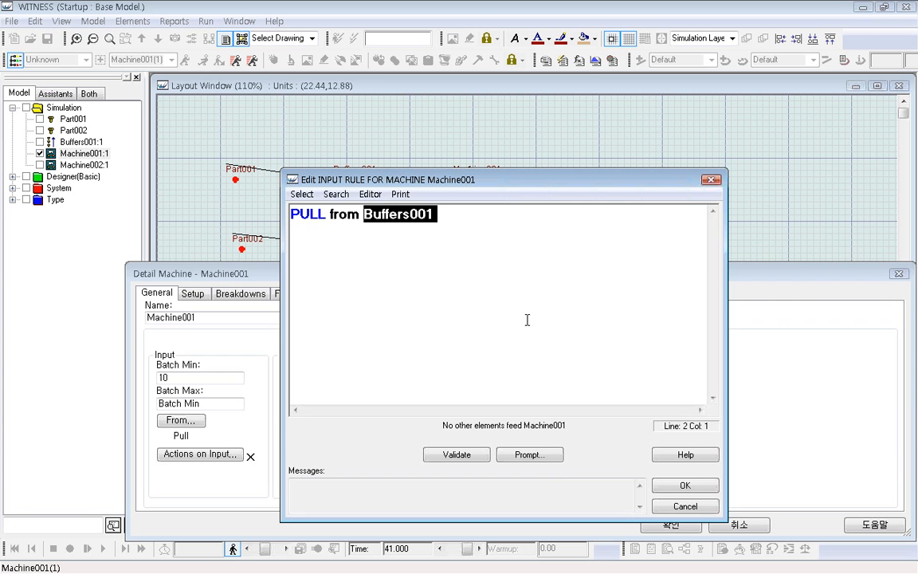
click(701, 486)
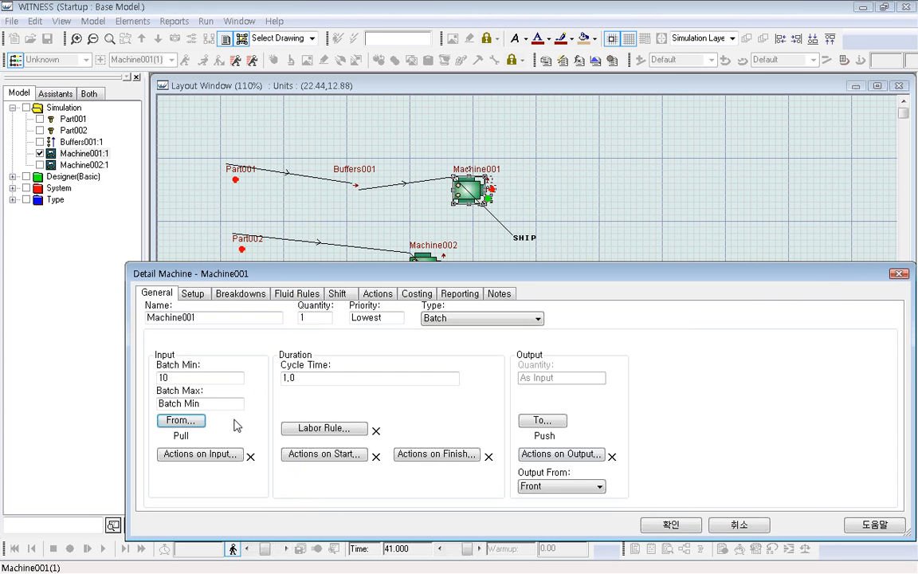
click(307, 377)
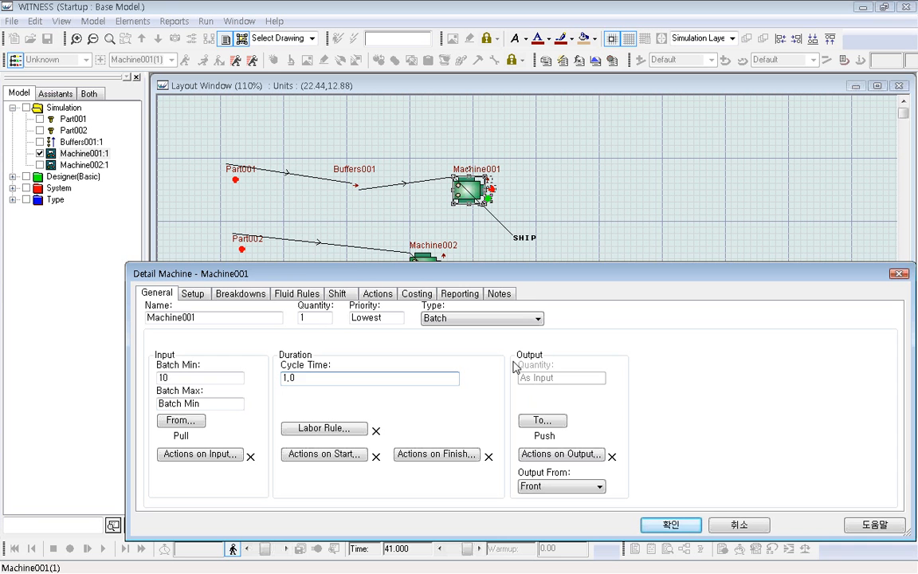
click(544, 420)
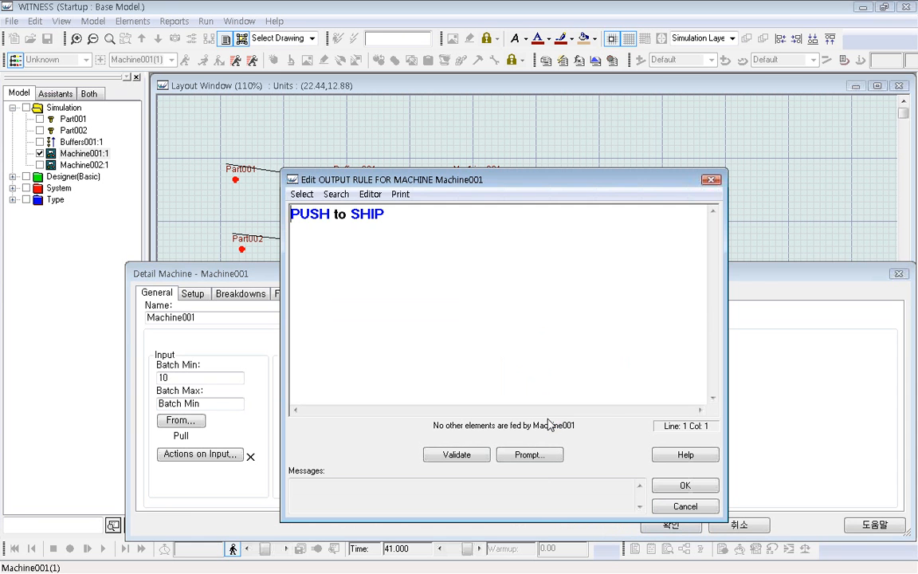
click(685, 487)
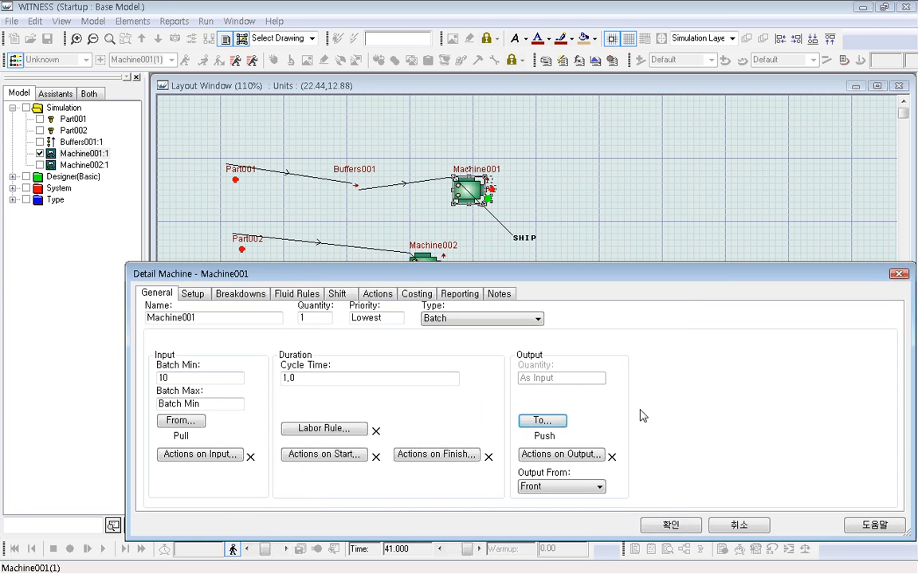
click(671, 528)
click(575, 329)
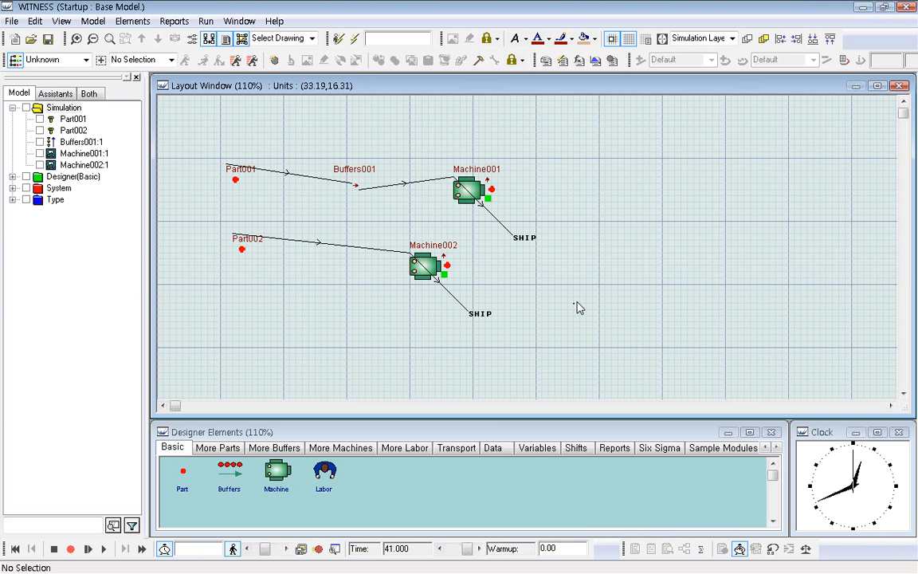
Change Machine002's type to Batch with a minimum batch of 10 and confirm its details.
click(426, 265)
double_click(431, 265)
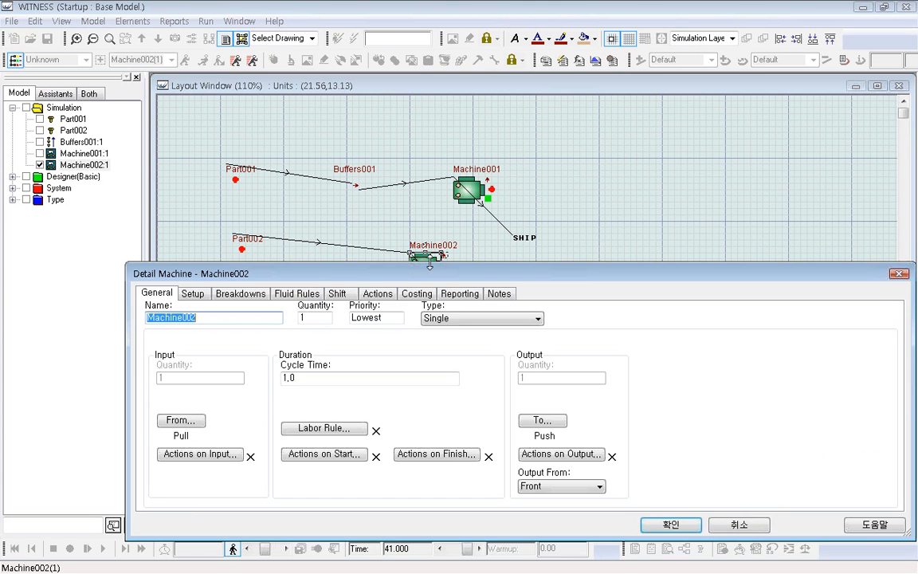
click(535, 319)
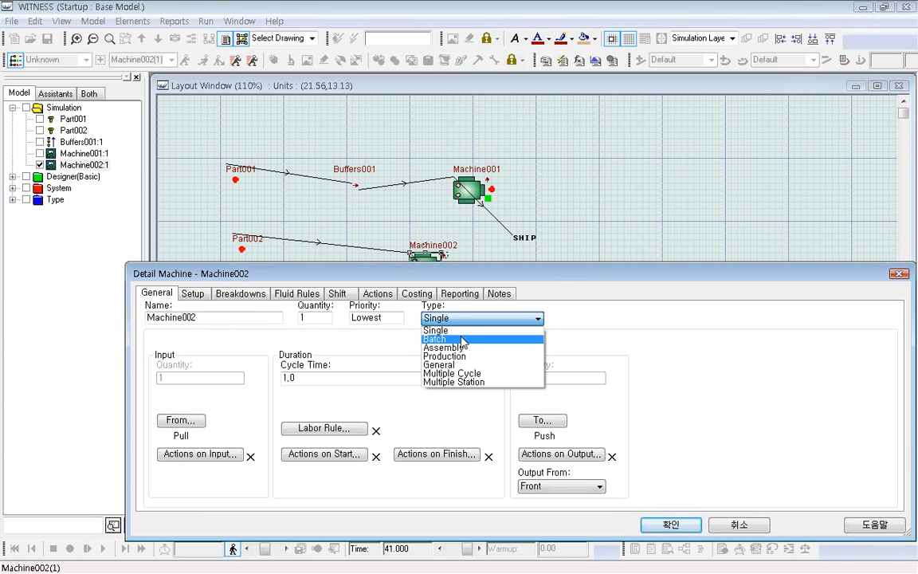
click(437, 339)
text(0)
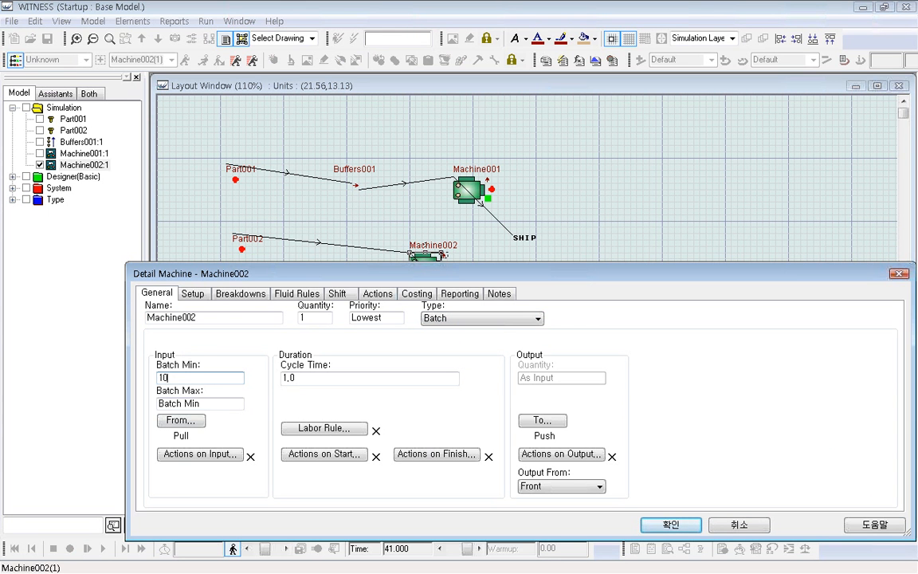
click(669, 524)
click(596, 362)
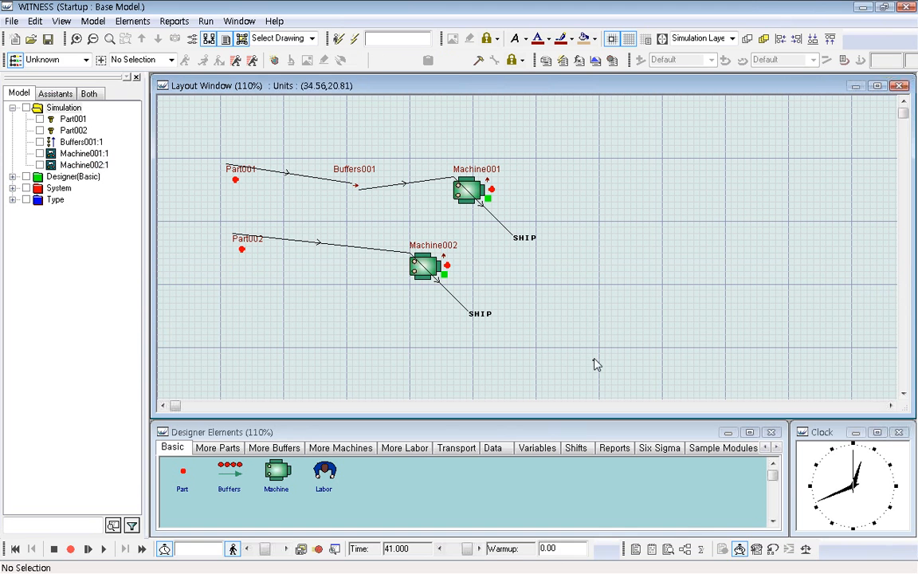
Run the batch model briefly and stop it, reset it to the start, and run it again.
click(103, 548)
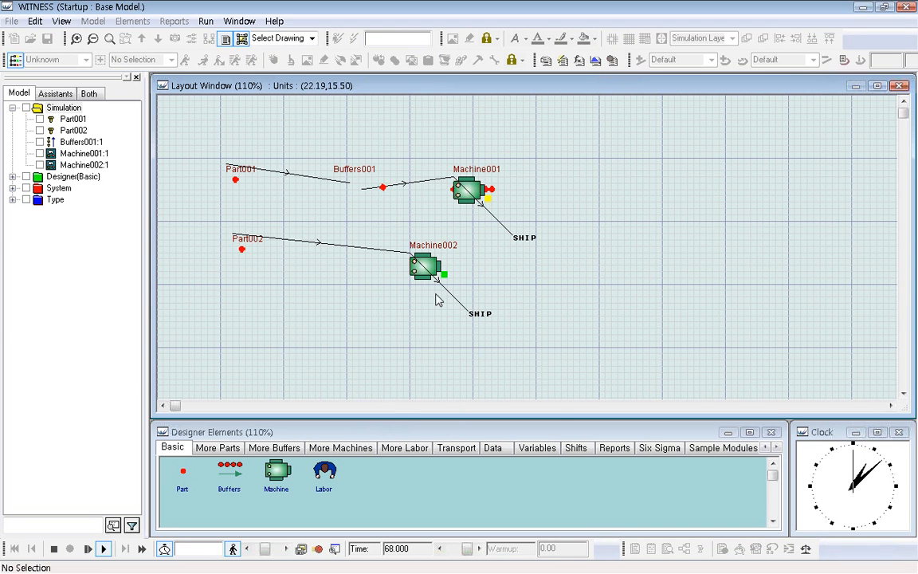
click(53, 548)
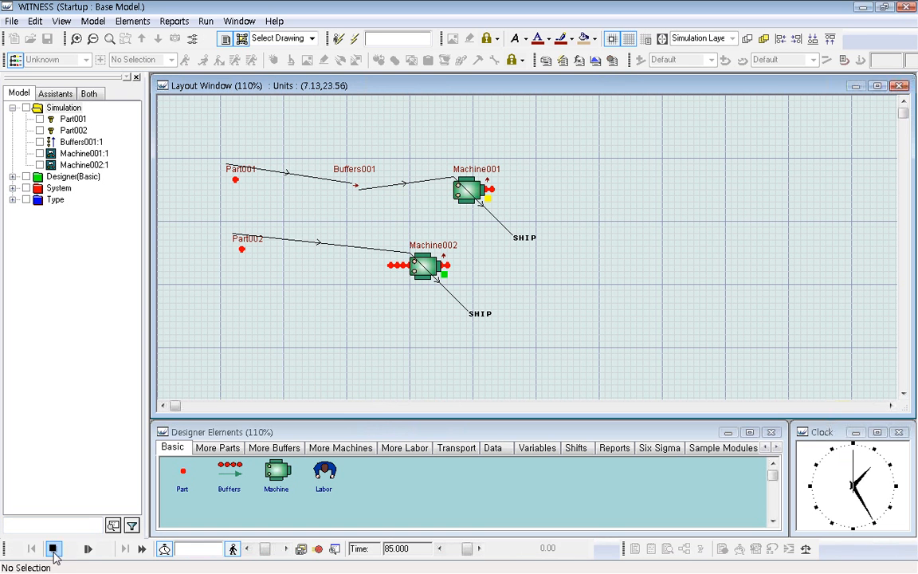
click(20, 549)
click(100, 550)
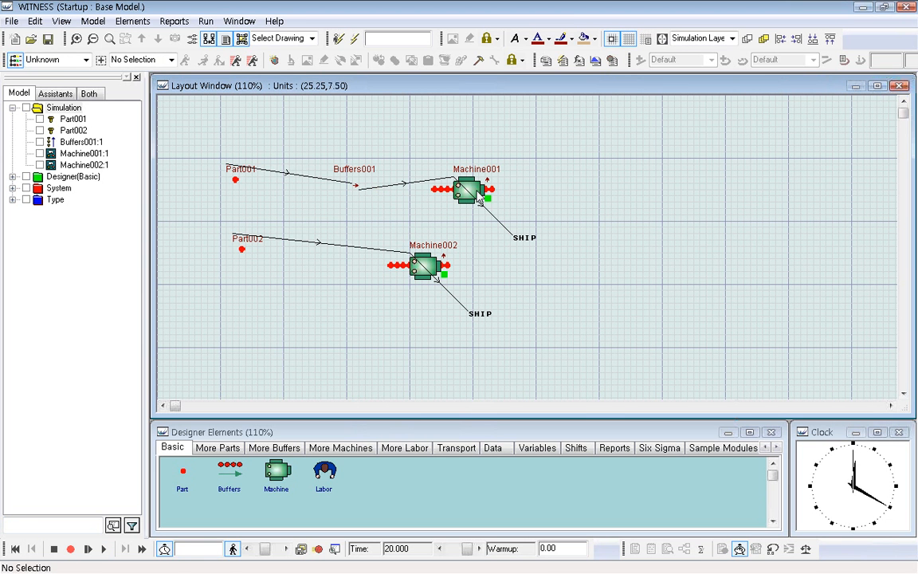
Examine Machine002's statistics report, including its number of operations, and close the report.
right_click(431, 270)
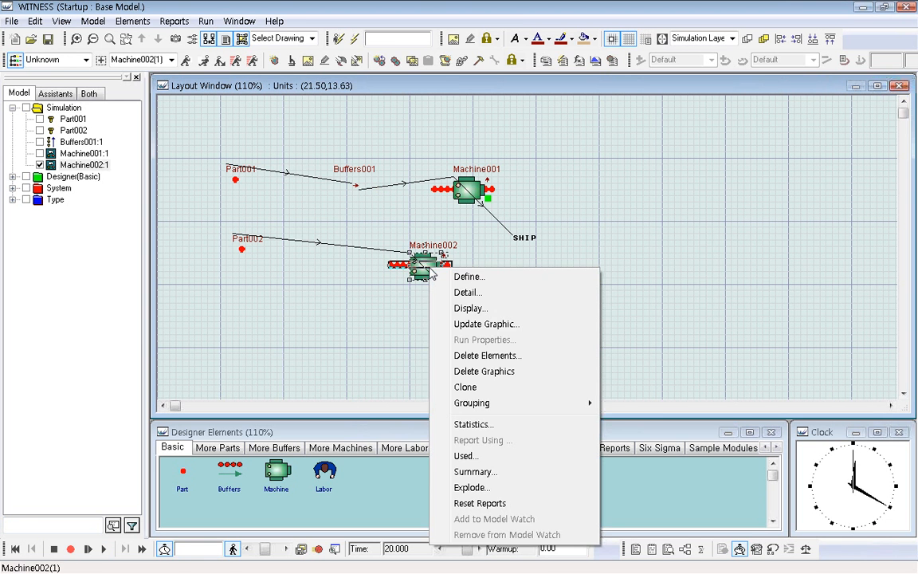
click(462, 424)
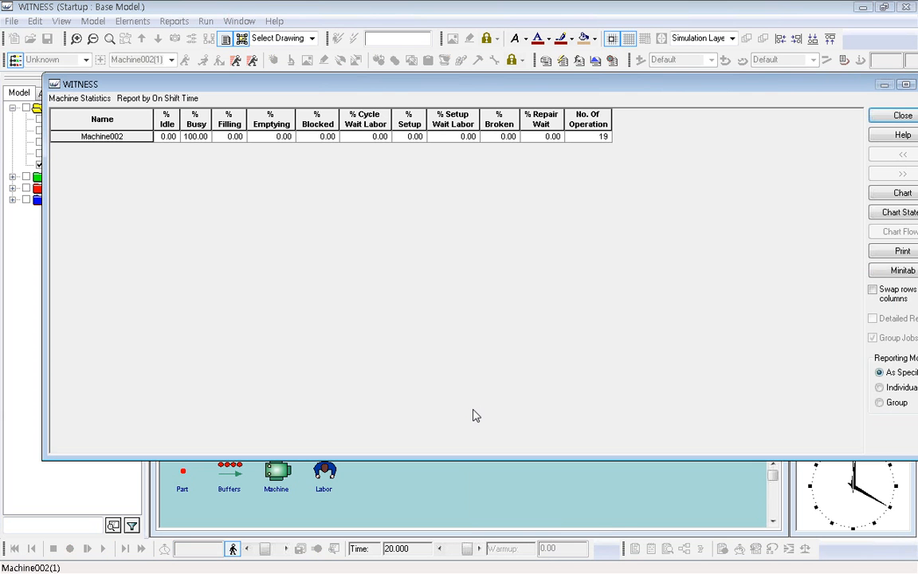
click(600, 136)
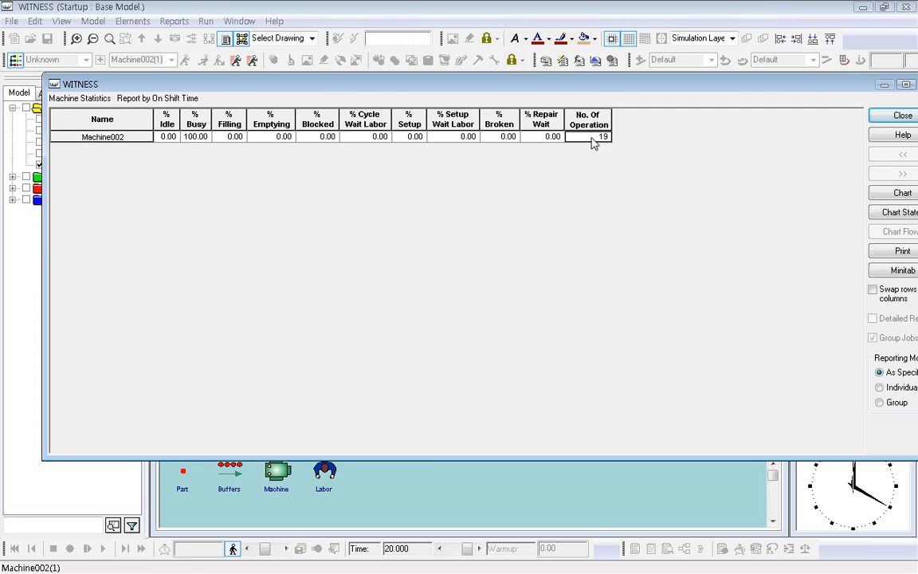
click(903, 117)
Examine Machine001's statistics report, including its number of operations, and close the report.
click(469, 188)
right_click(470, 190)
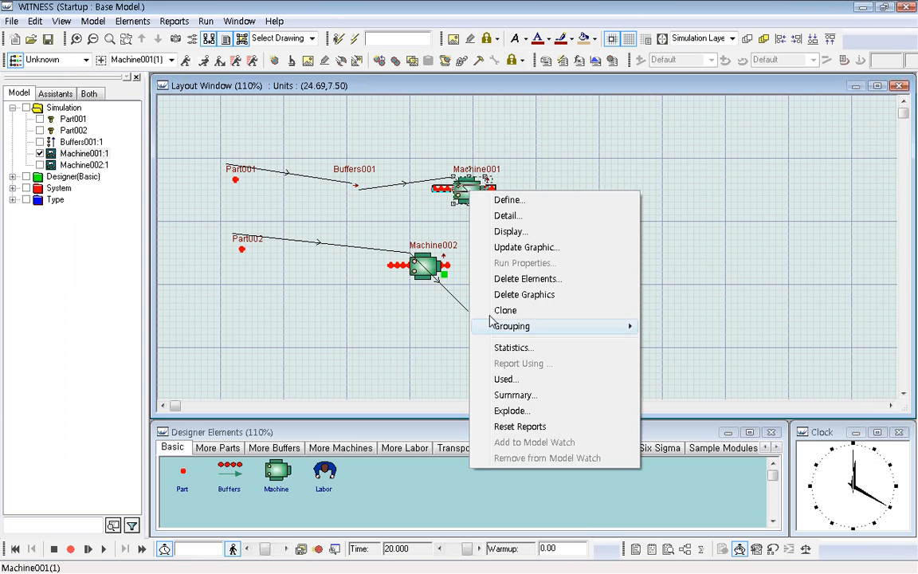
click(521, 345)
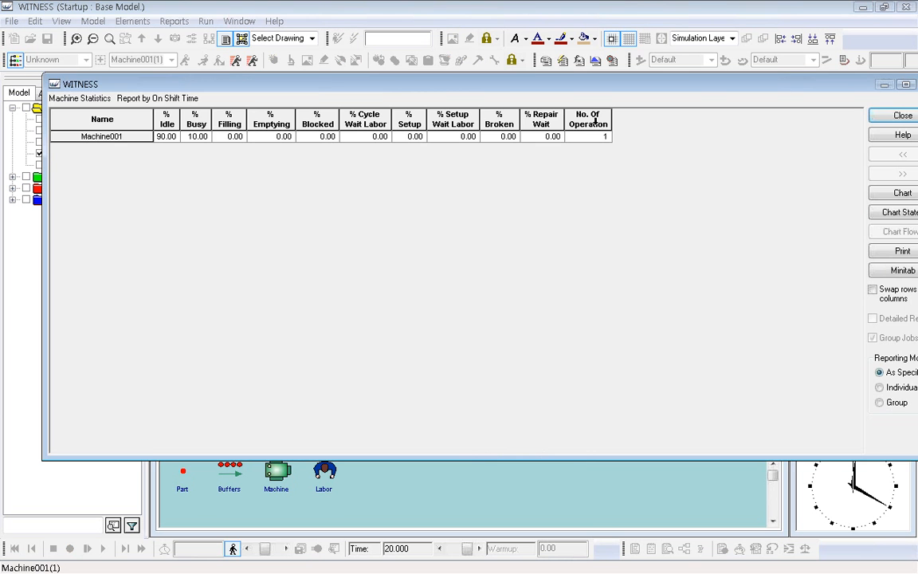
click(599, 133)
click(901, 118)
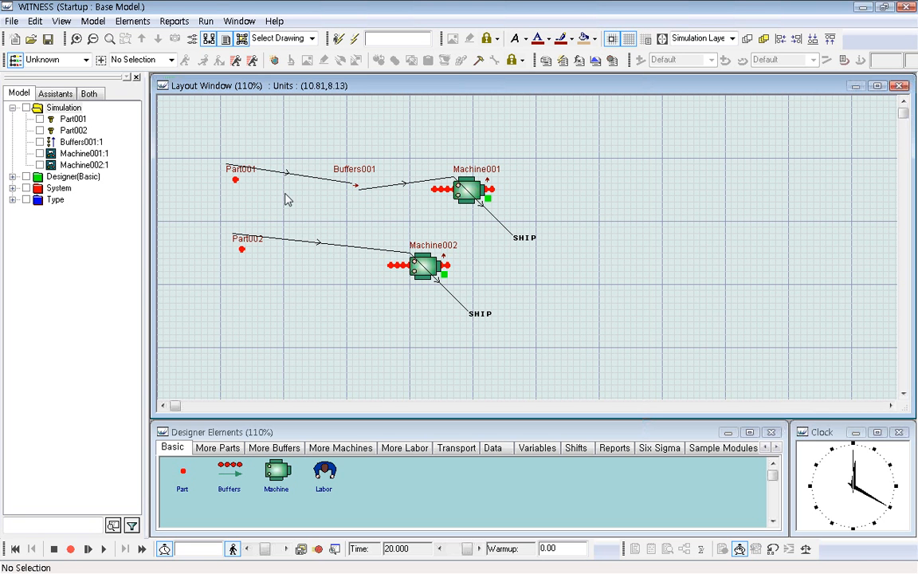
Check Part001's inter-arrival time and lot size without editing them, and confirm the part's details.
double_click(242, 176)
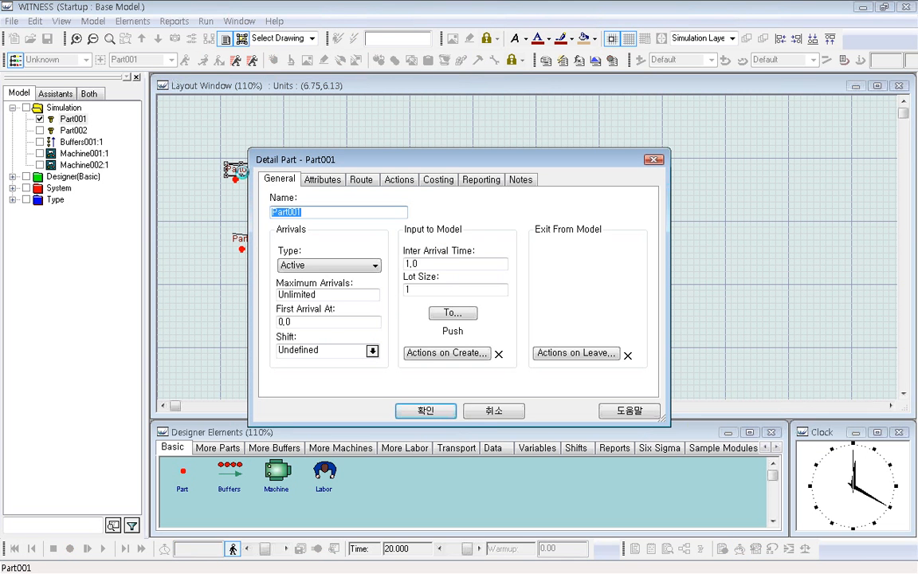
drag(436, 263, 394, 277)
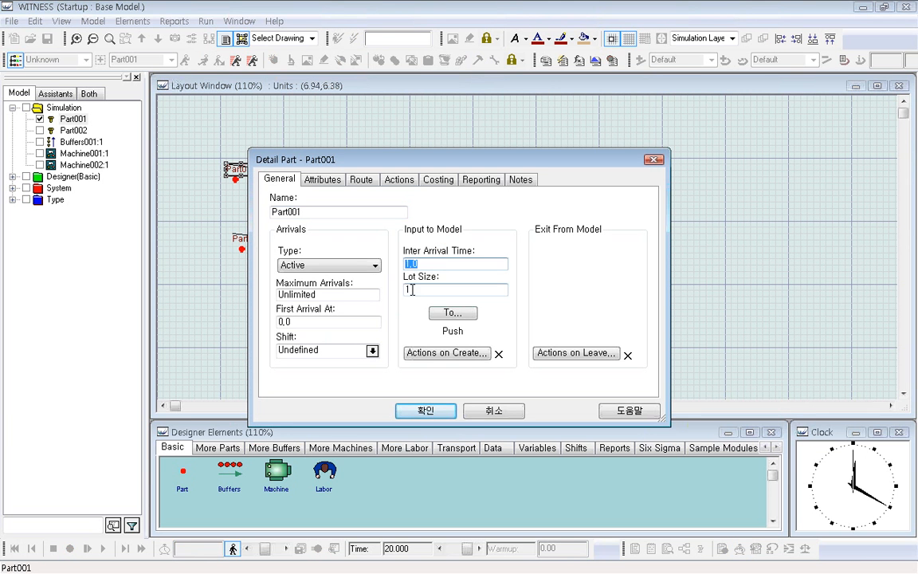
key(Tab)
click(425, 411)
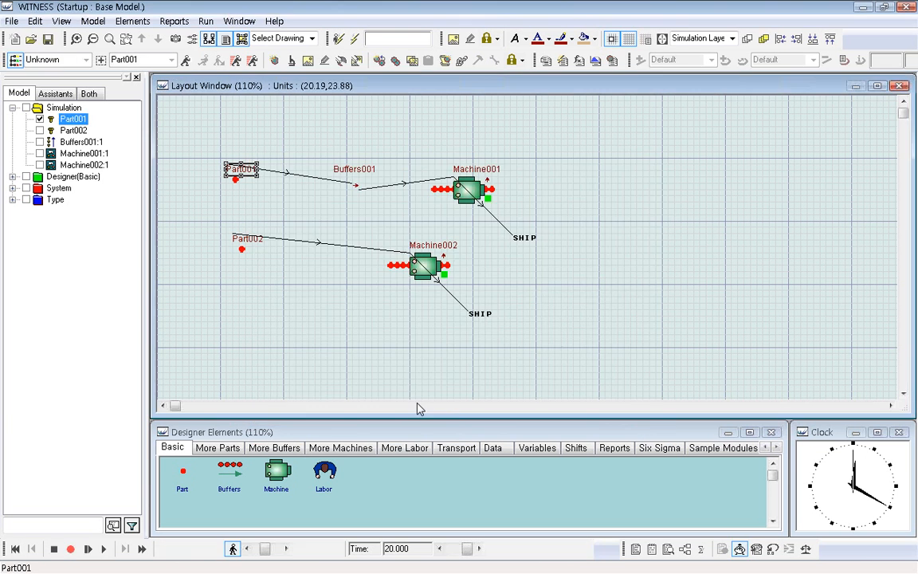
Check Machine001's cycle time without editing it, confirm the machine's details, and clear the selection.
click(359, 182)
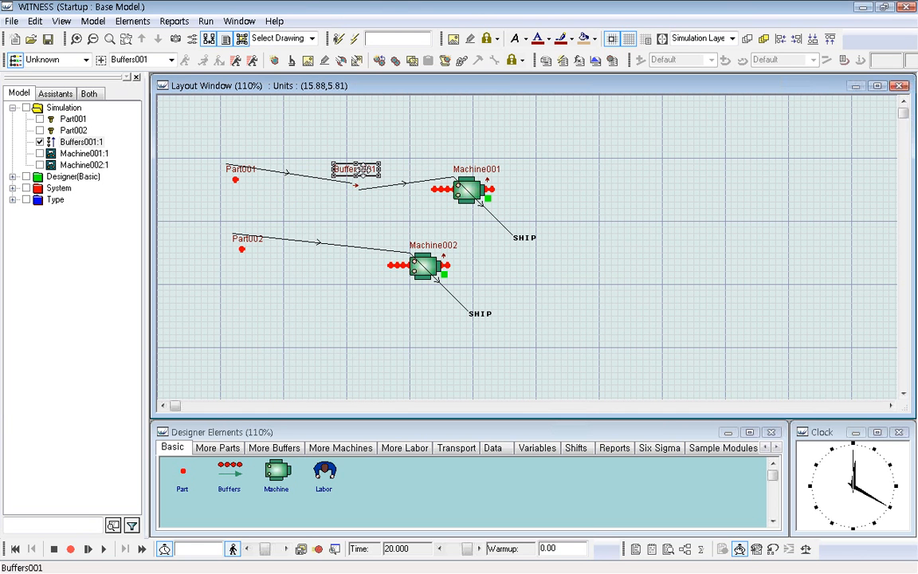
double_click(468, 190)
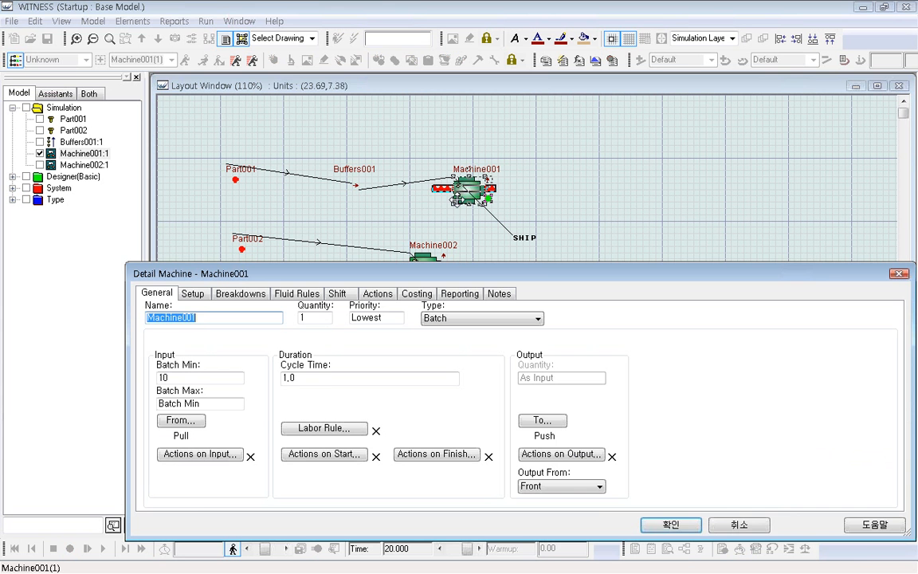
click(319, 380)
double_click(319, 379)
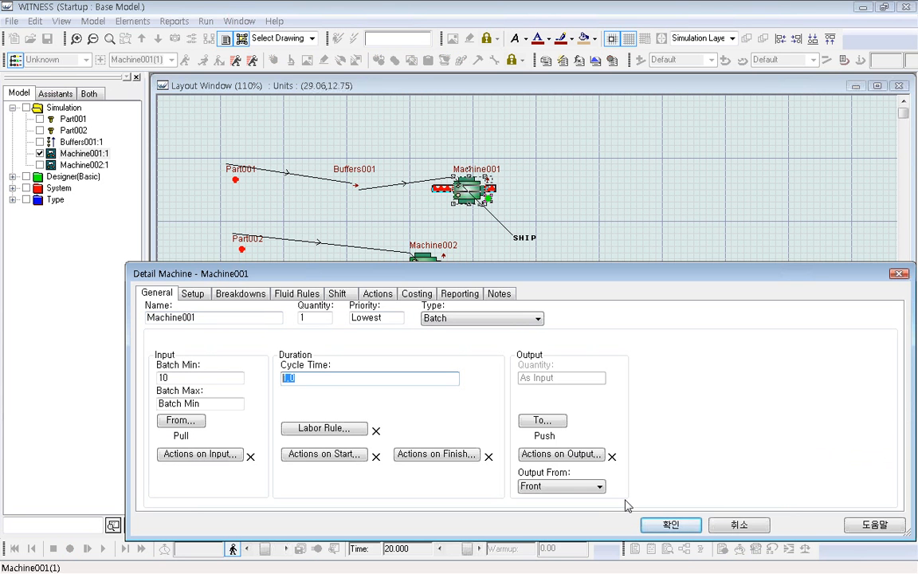
click(652, 523)
click(440, 232)
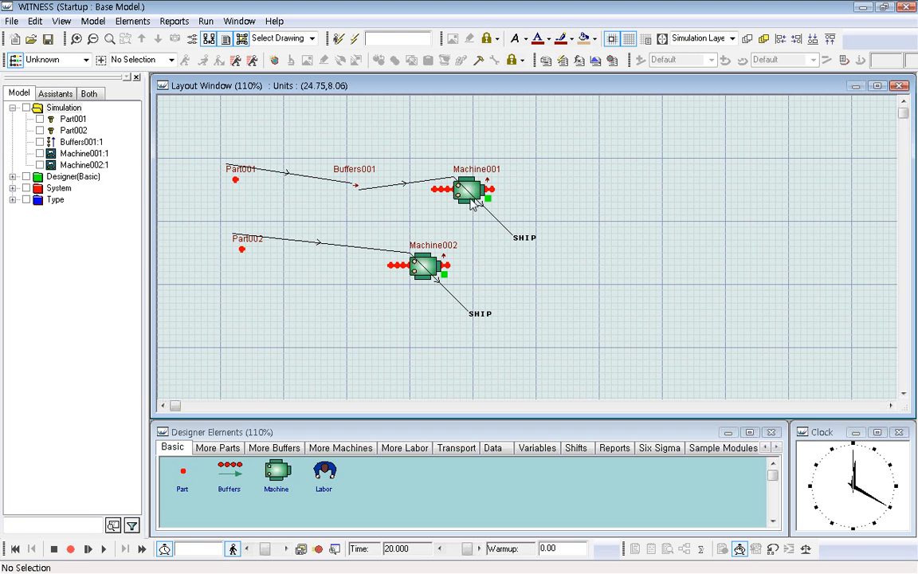
Reset the model to the start and delete Part001, Buffers001 and Machine001.
click(15, 548)
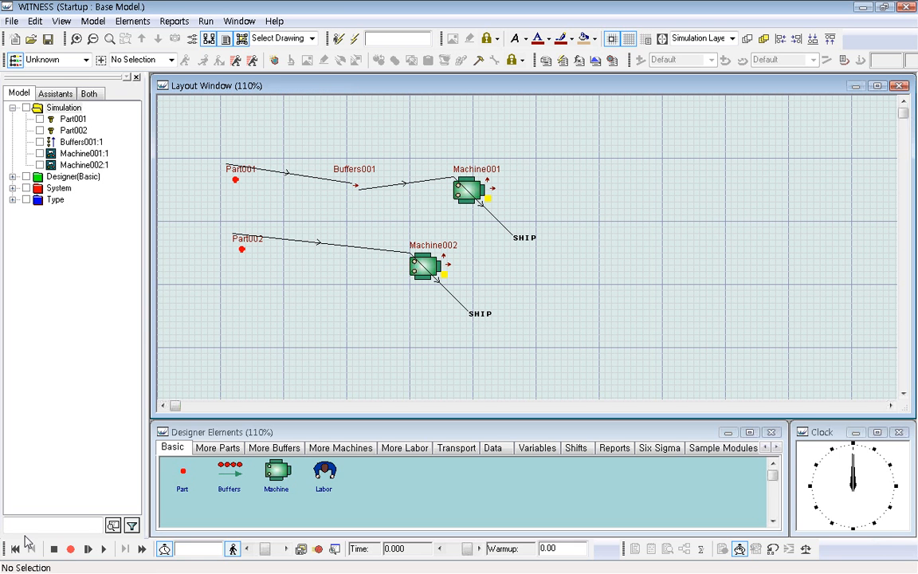
drag(195, 119, 595, 214)
right_click(478, 191)
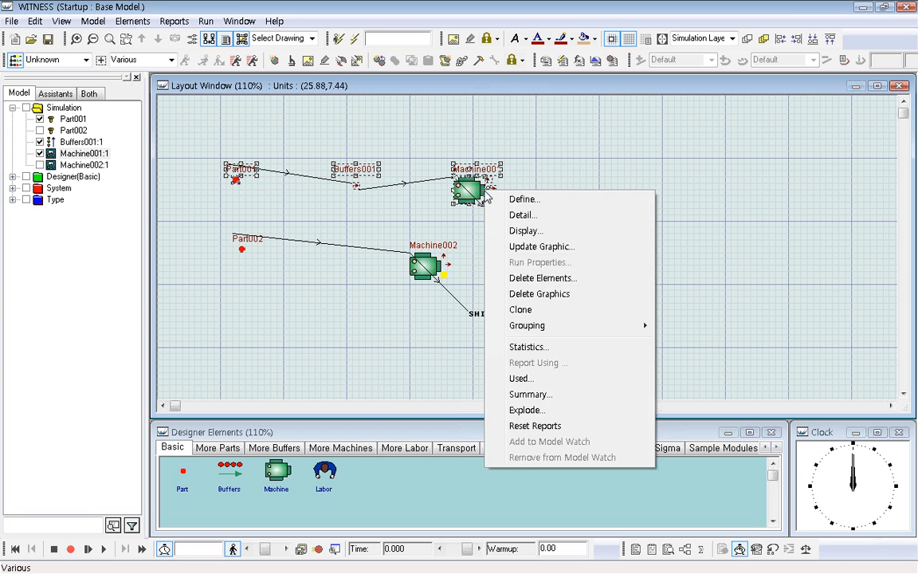
click(490, 277)
click(553, 264)
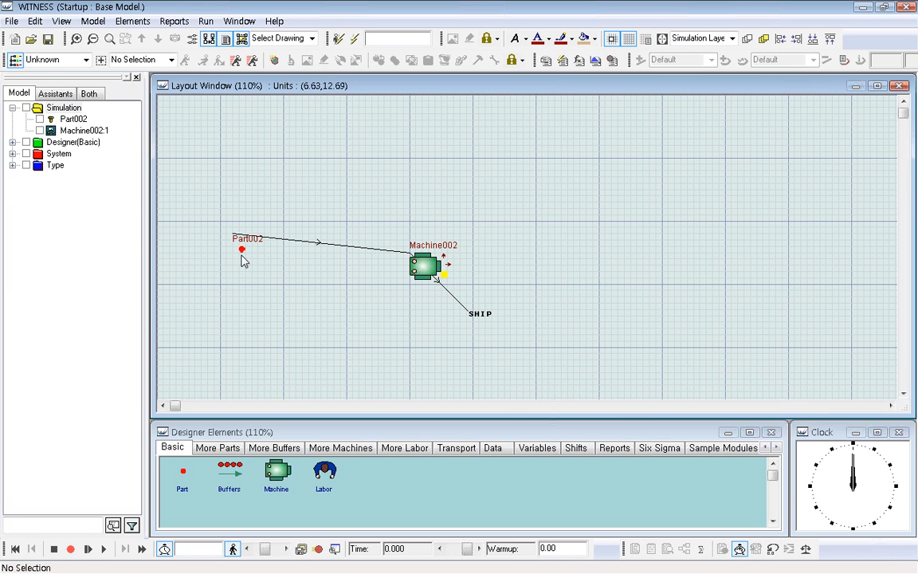
Add a passive part below Part002 and rename it box.
click(183, 472)
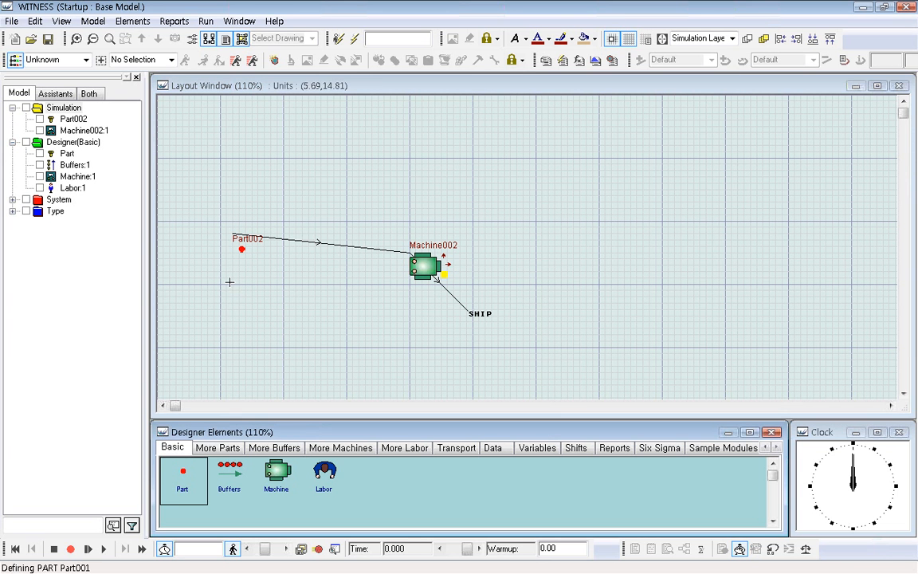
click(231, 287)
click(271, 326)
double_click(258, 297)
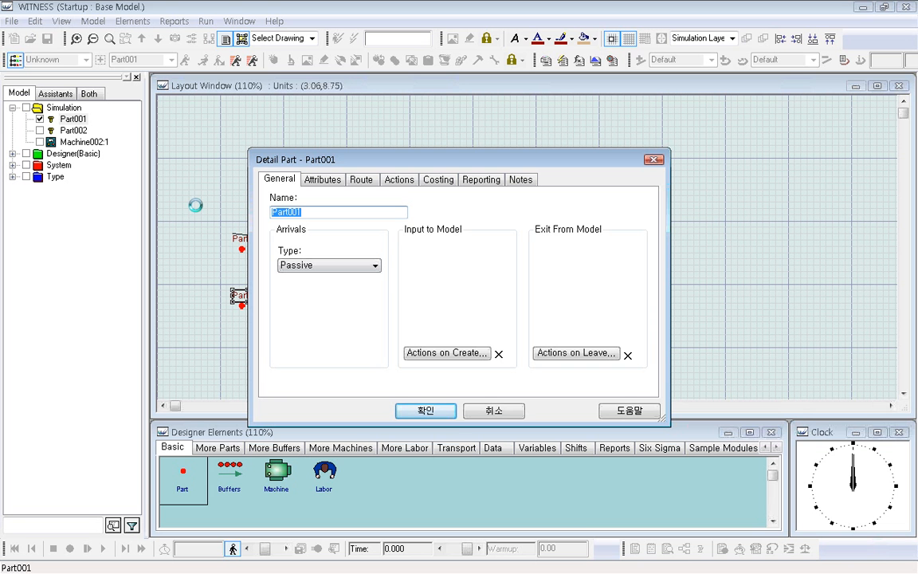
text(box)
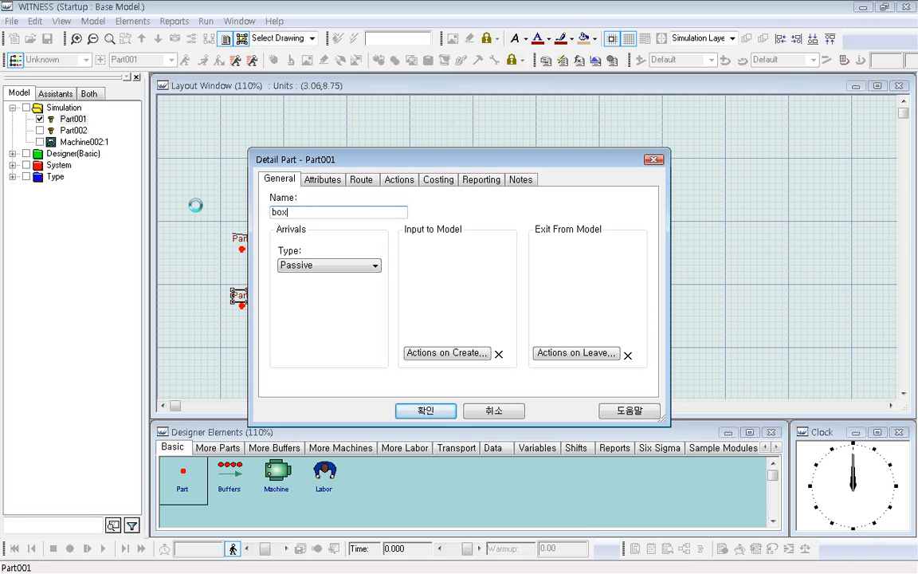
click(426, 411)
Rename Part002 as P1 and confirm the part's details.
double_click(246, 248)
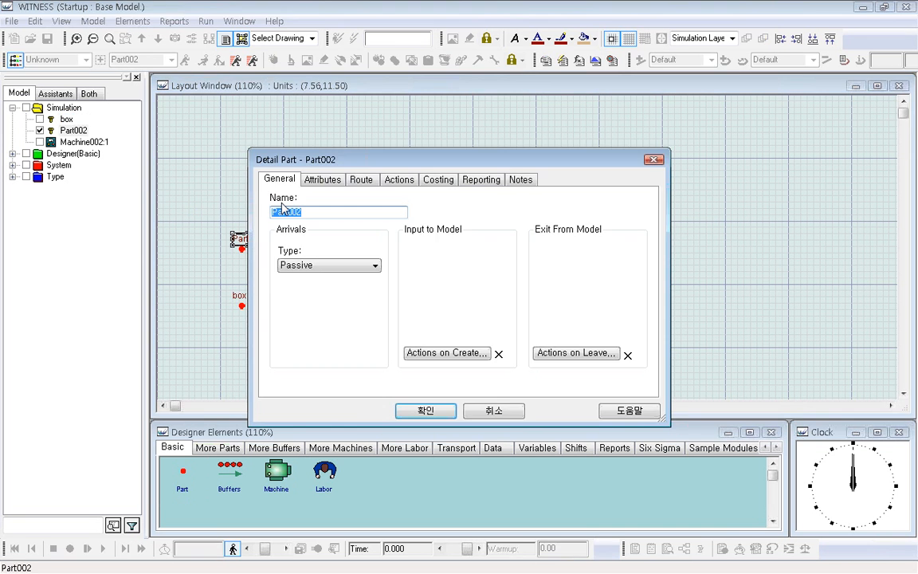
text(1)
click(429, 412)
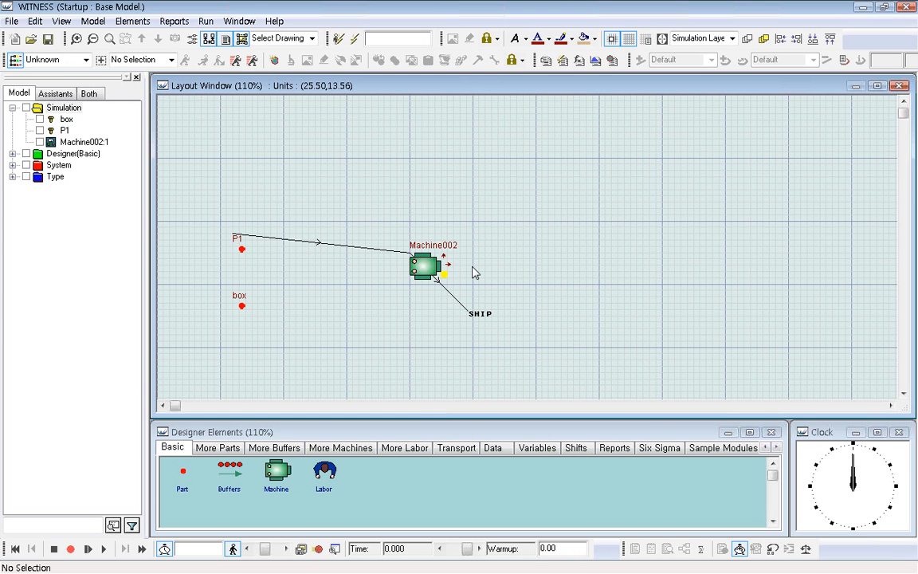
Change Machine002's input rule to SEQUENCE/WAIT and replace its P1 source with one box out of WORLD.
click(426, 274)
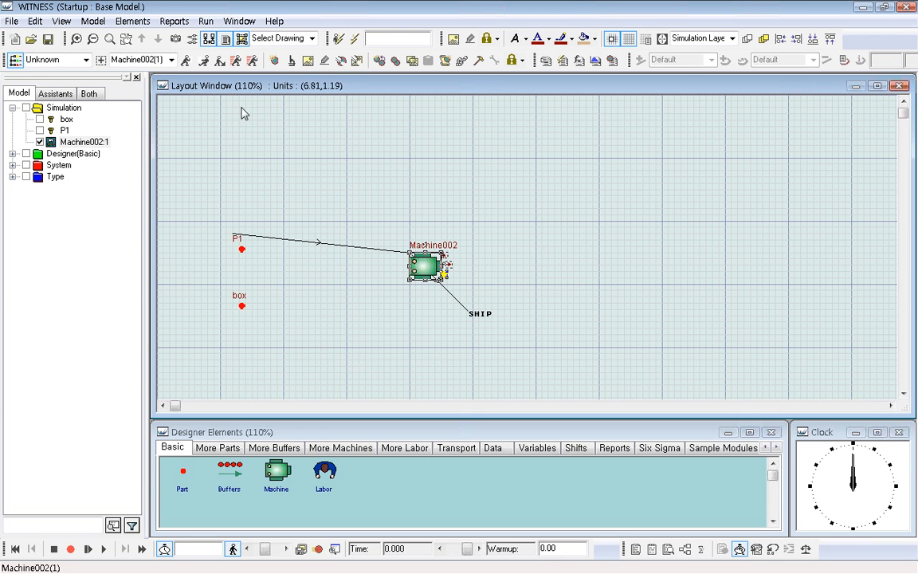
click(204, 62)
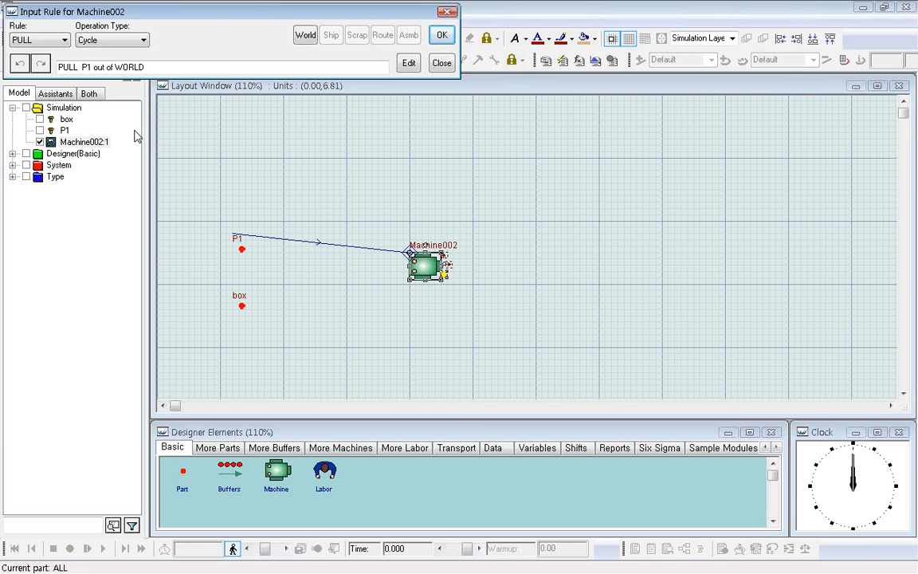
click(65, 40)
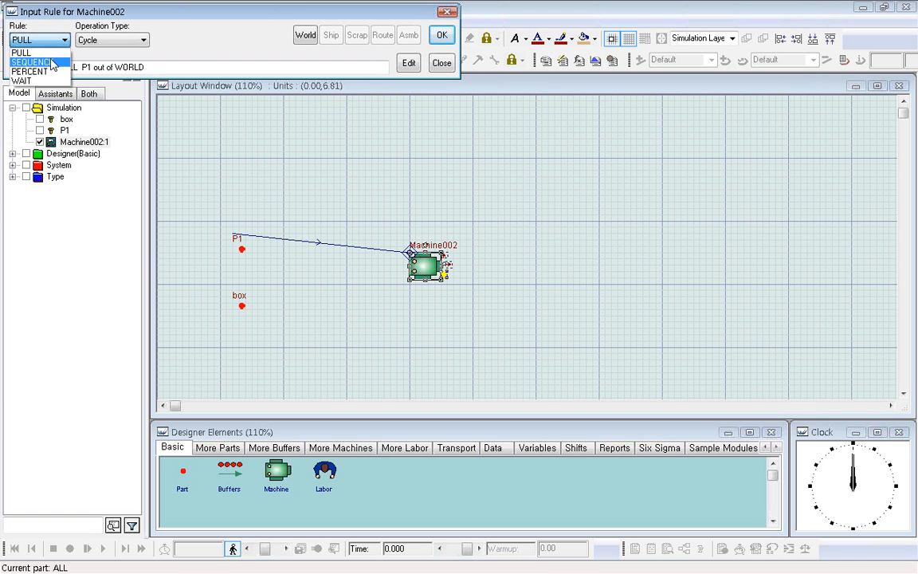
click(53, 63)
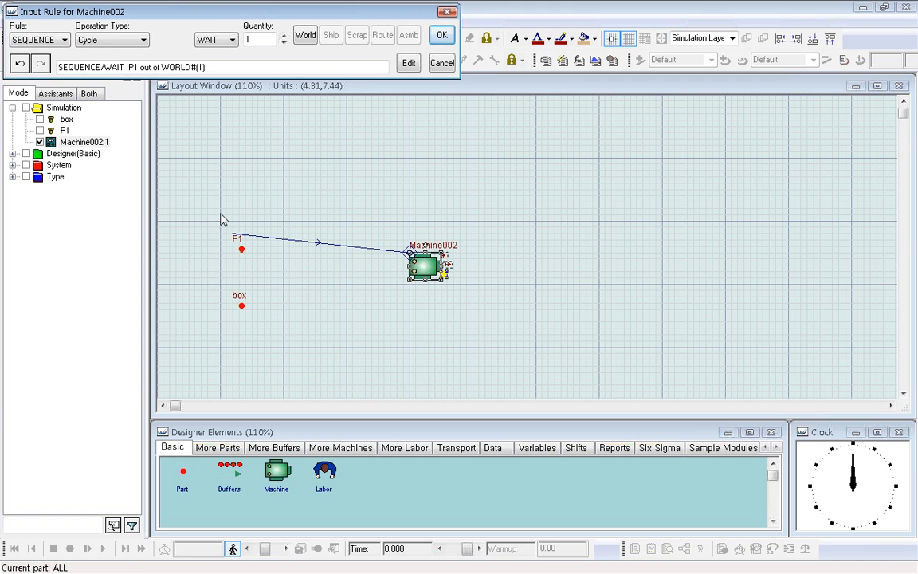
drag(126, 67, 252, 70)
key(Delete)
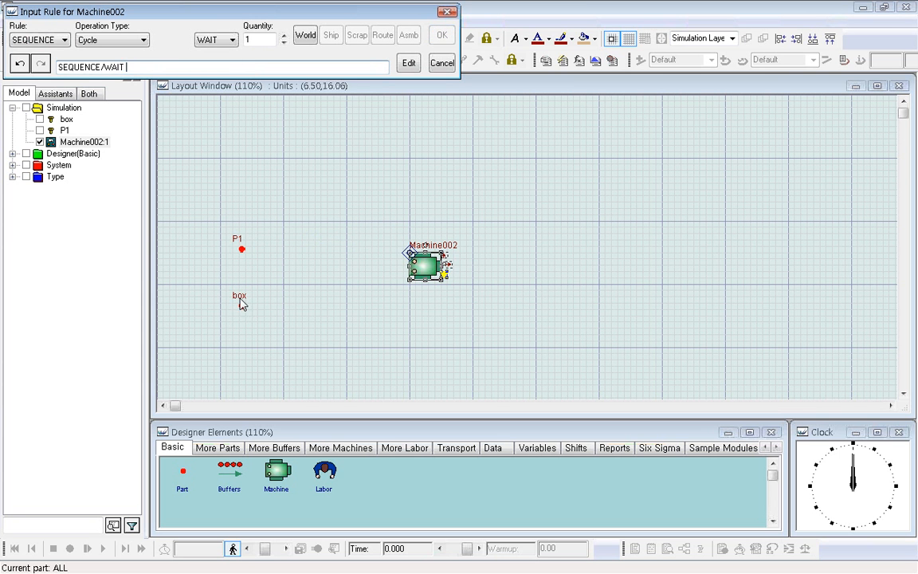
click(241, 303)
click(305, 35)
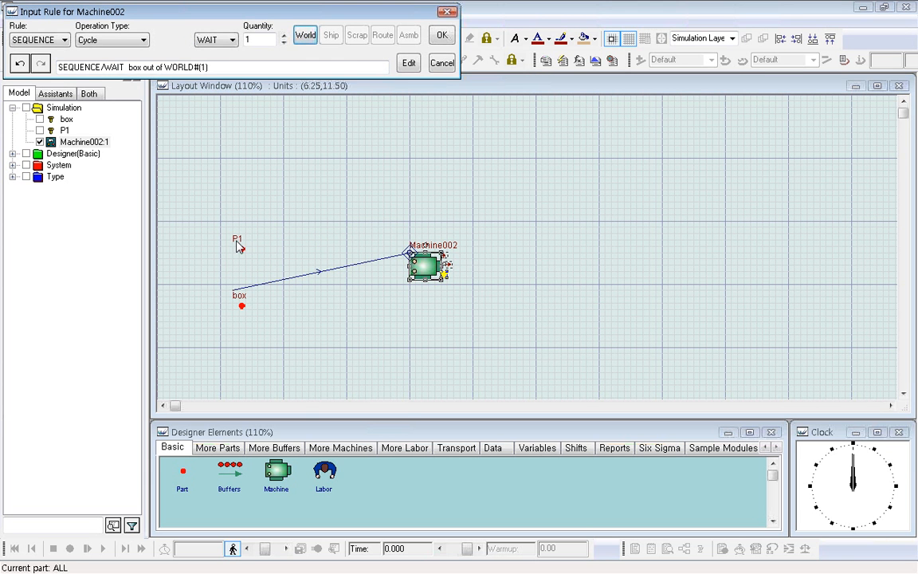
Add P1 out of WORLD with quantity 10 to Machine002's input sequence and confirm the rule.
click(240, 246)
click(305, 35)
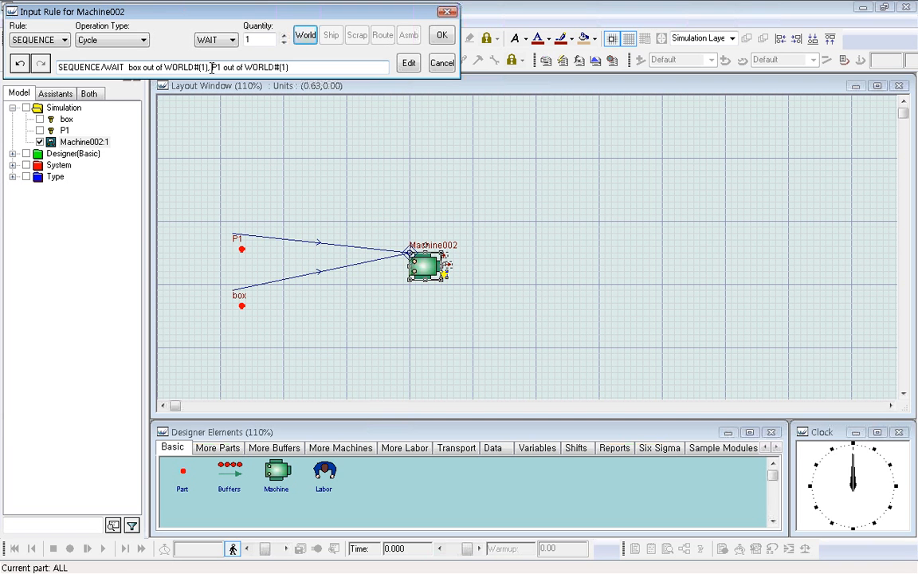
click(288, 68)
text(0)
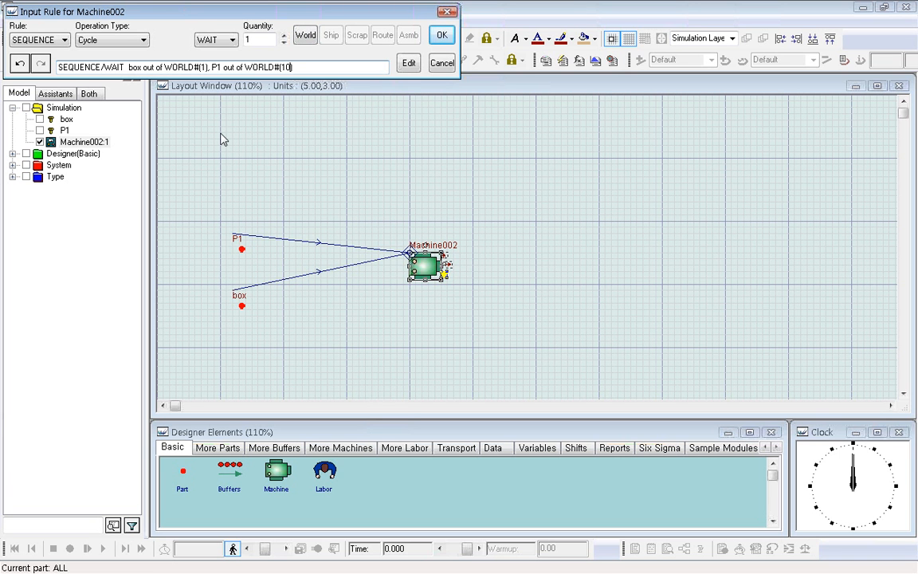
click(443, 35)
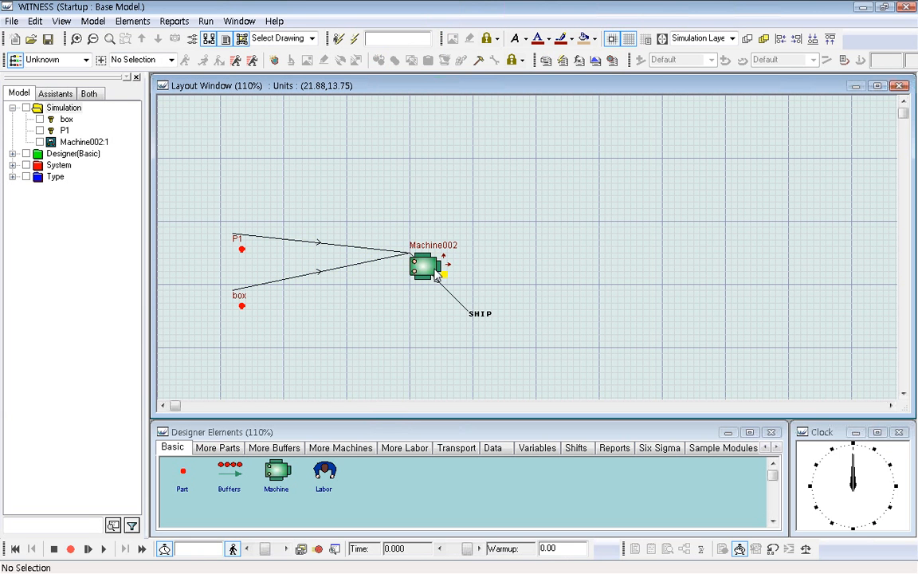
Place a buffer to the right of Machine002 and make the machine's output rule push to it instead of SHIP.
click(228, 474)
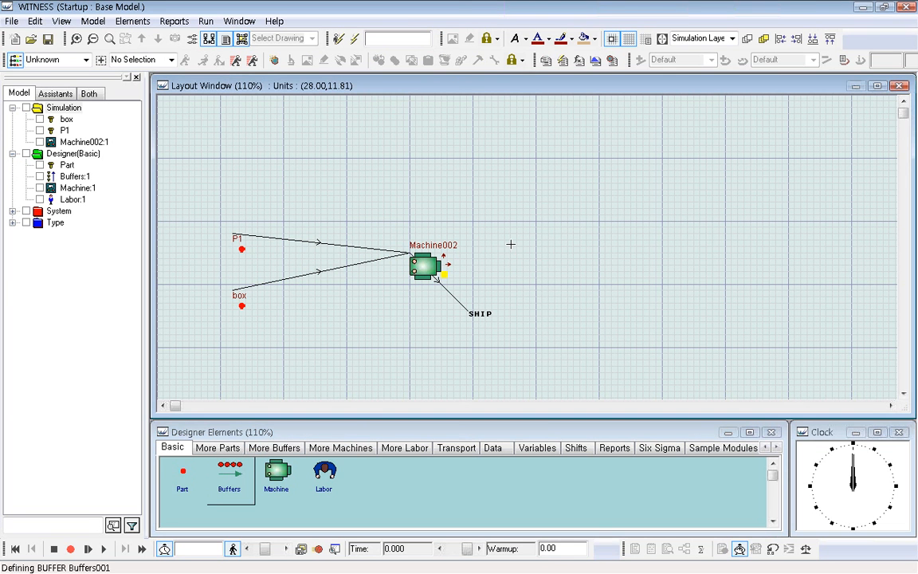
click(514, 249)
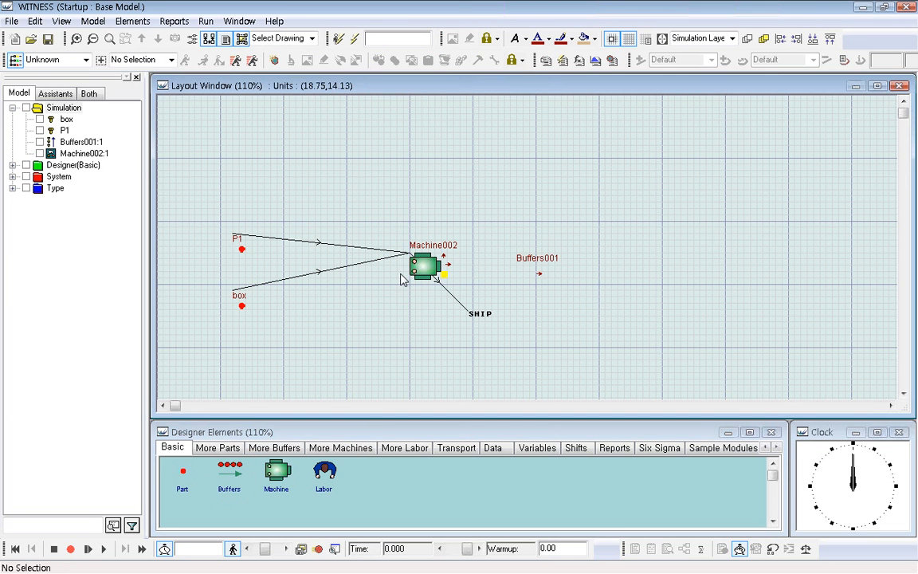
click(437, 273)
click(187, 62)
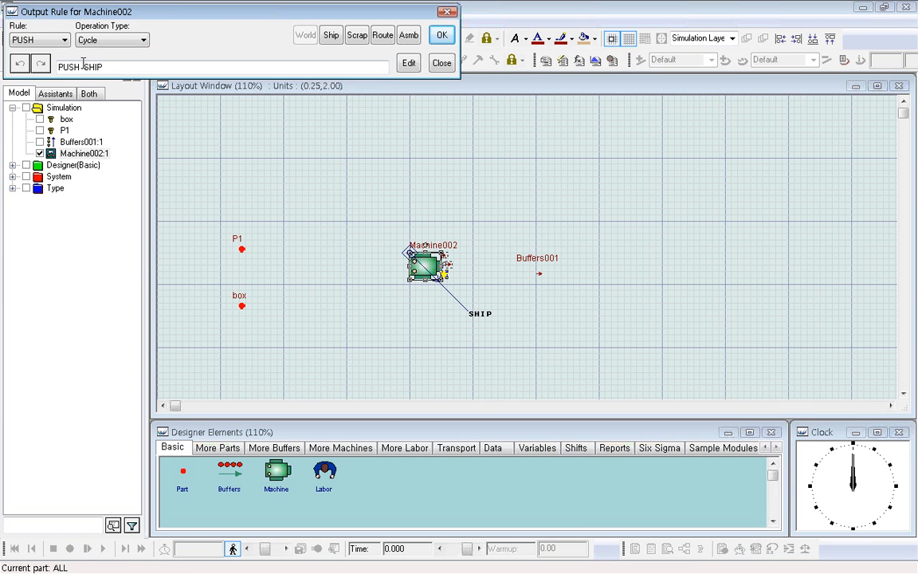
drag(82, 67, 145, 66)
key(BackSpace)
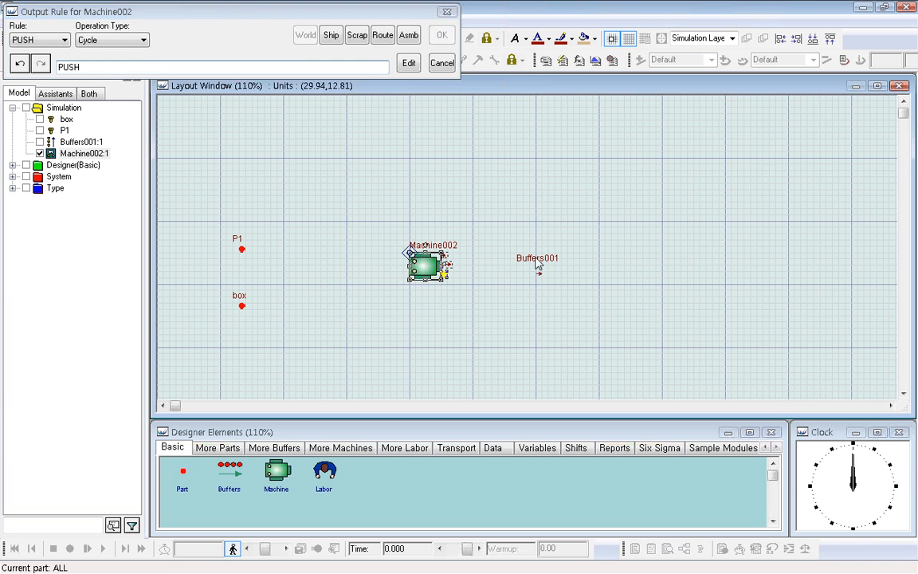
click(537, 265)
click(442, 35)
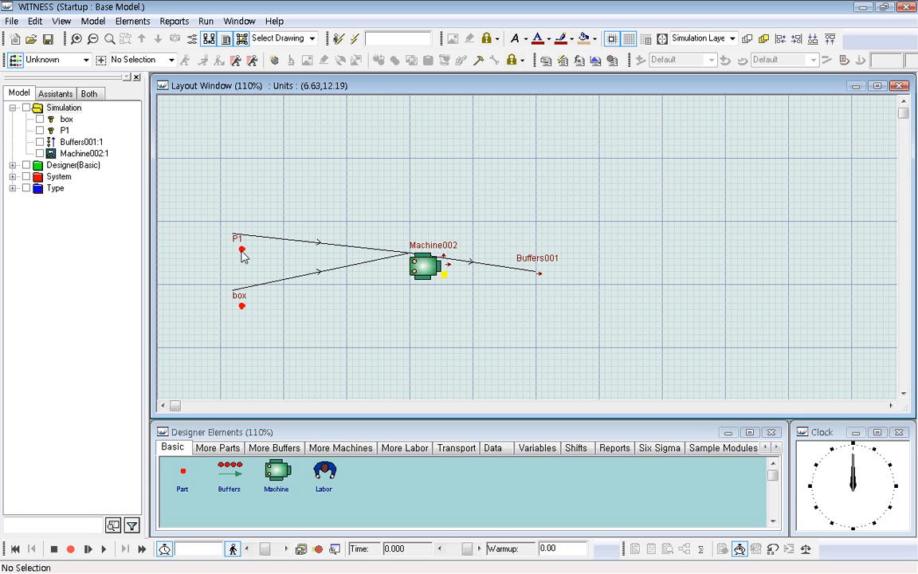
Change Machine002's type from Batch to Assembly and set its input quantity to 11.
double_click(425, 268)
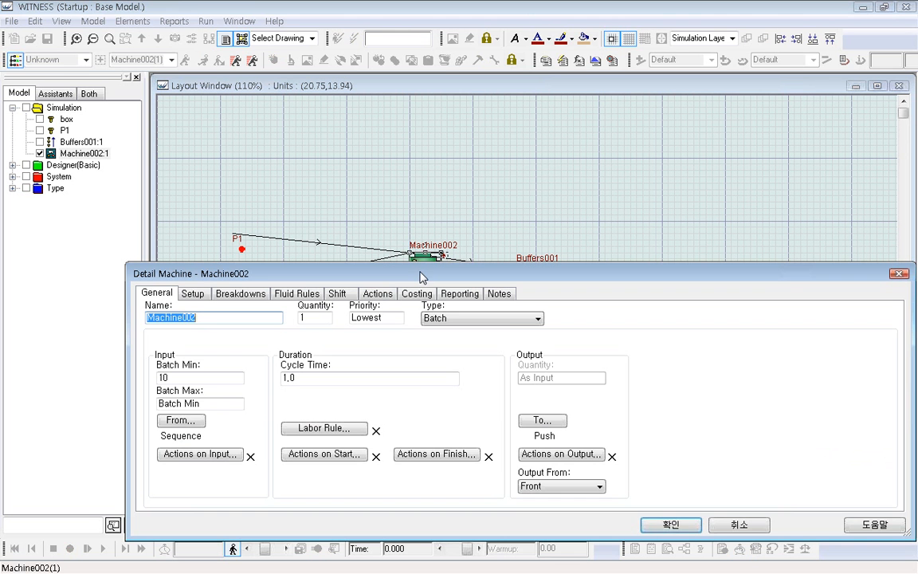
click(532, 319)
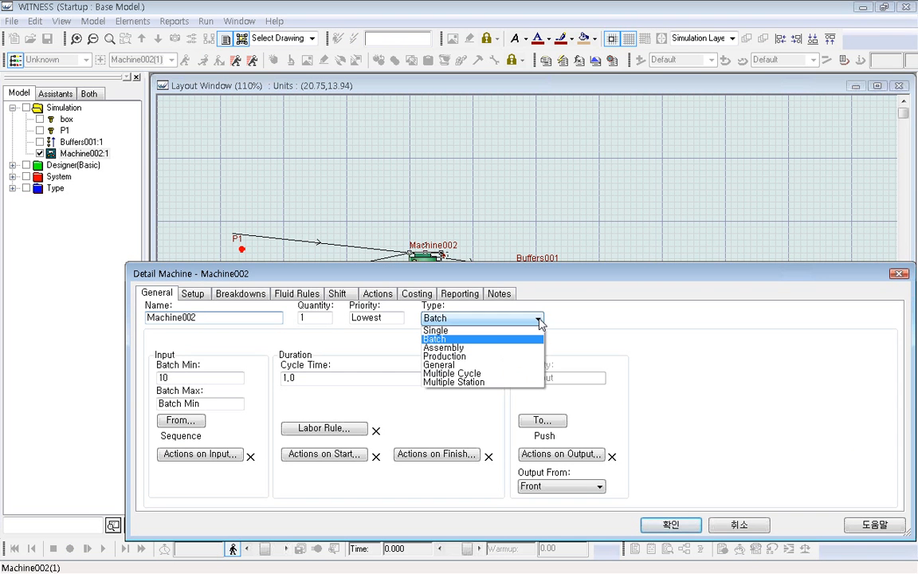
click(488, 348)
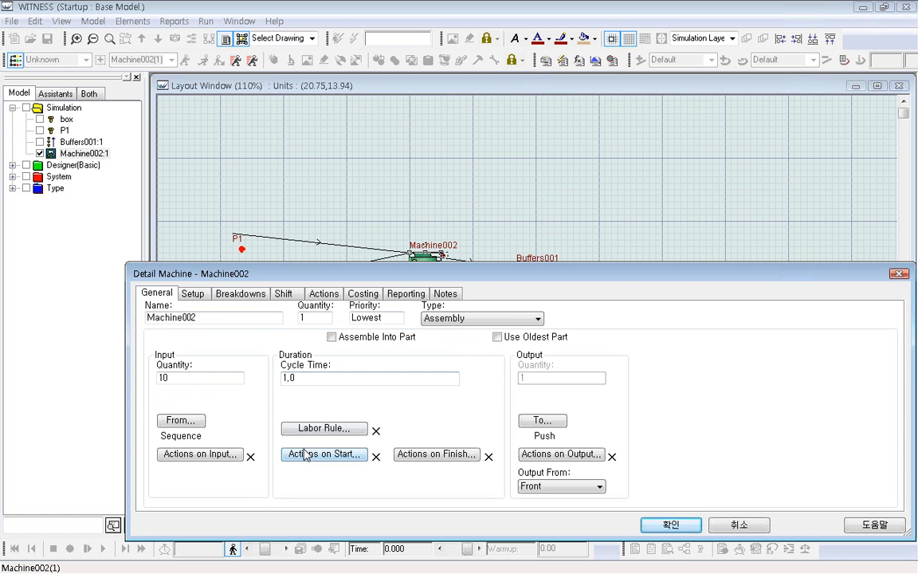
click(186, 381)
double_click(186, 382)
text(11)
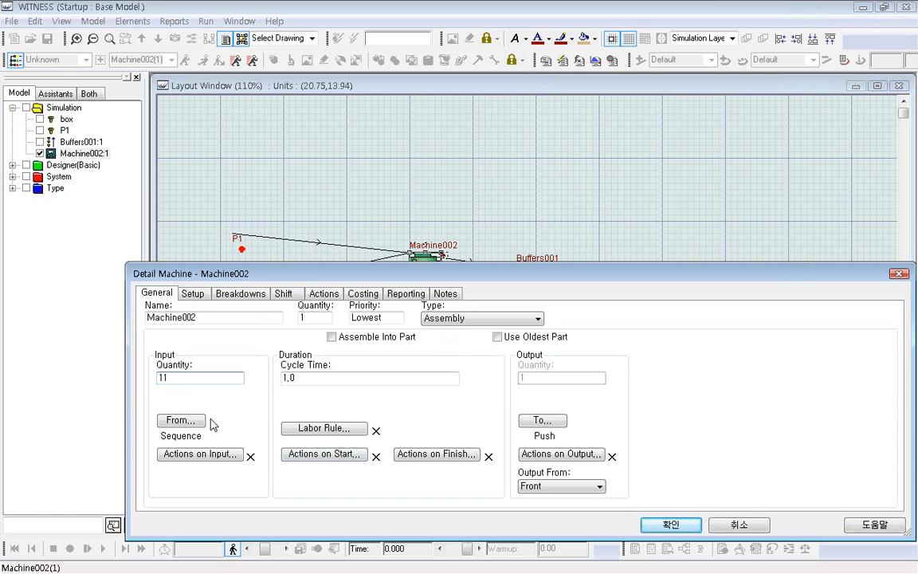
Check the box and P1 lines of Machine002's input rule, then accept the rule and the machine's details.
click(192, 423)
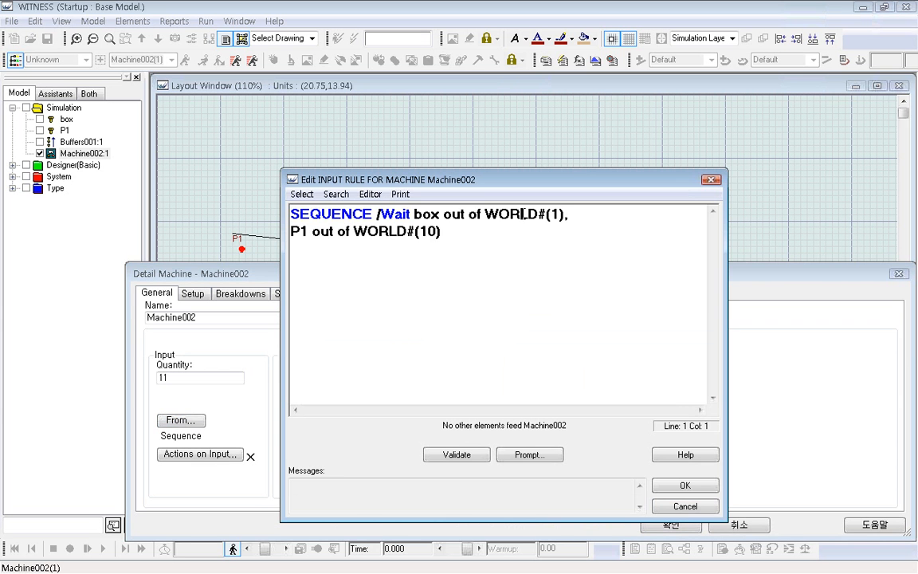
drag(466, 214, 570, 214)
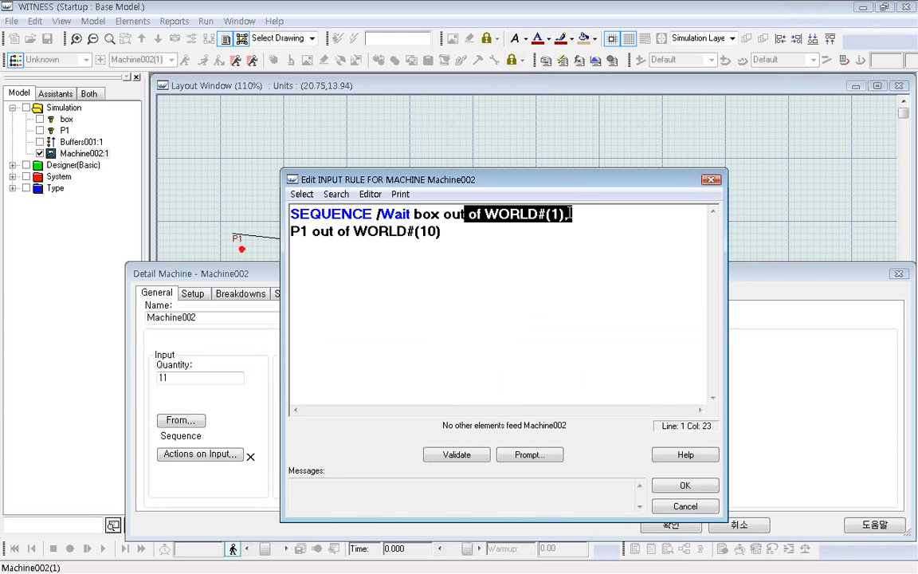
click(332, 231)
drag(337, 232, 448, 291)
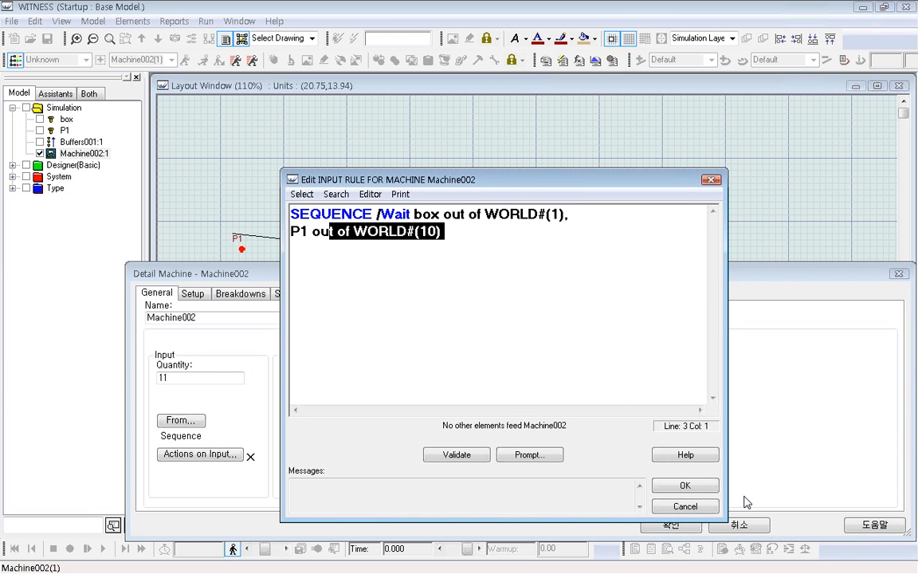
click(685, 486)
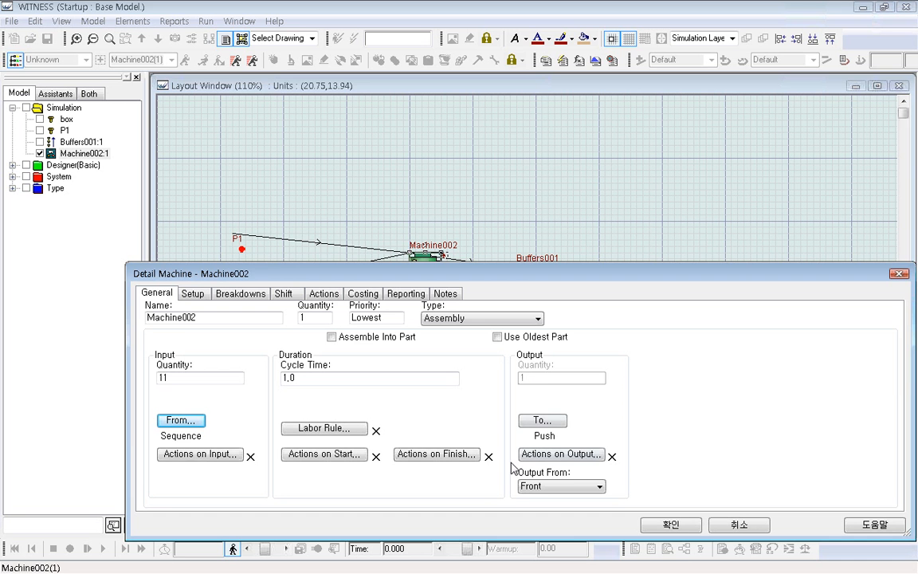
click(689, 527)
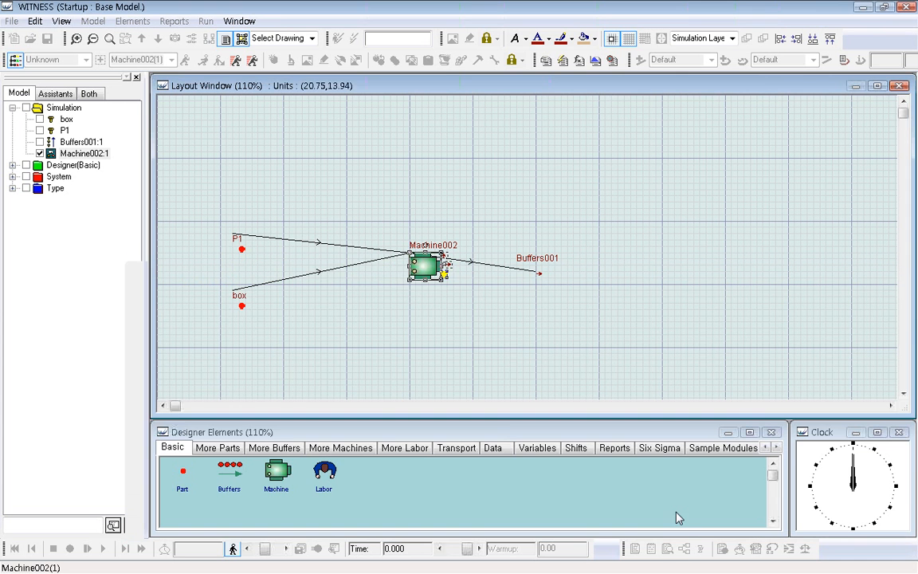
Run the simulation for about 5 time units, stop it, and open the Explode report for Buffers001.
click(103, 548)
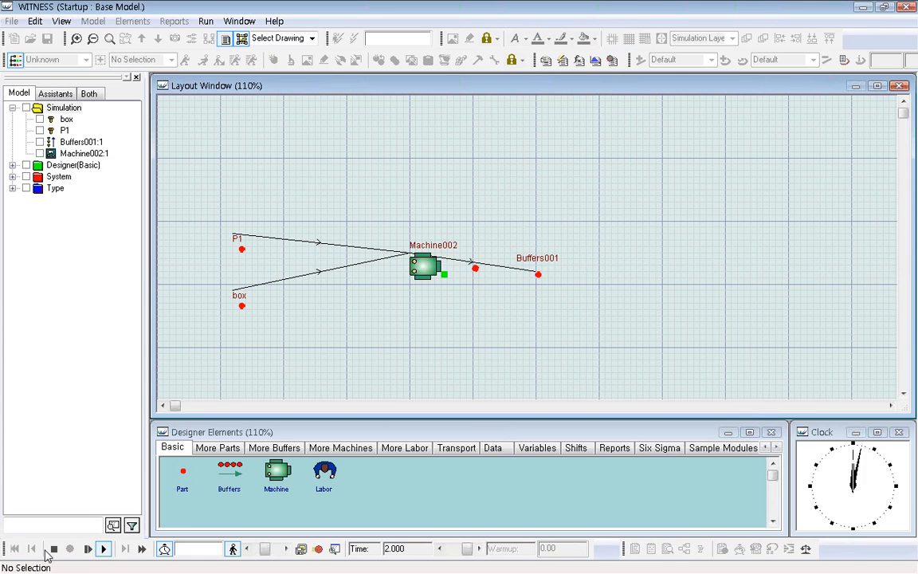
click(54, 549)
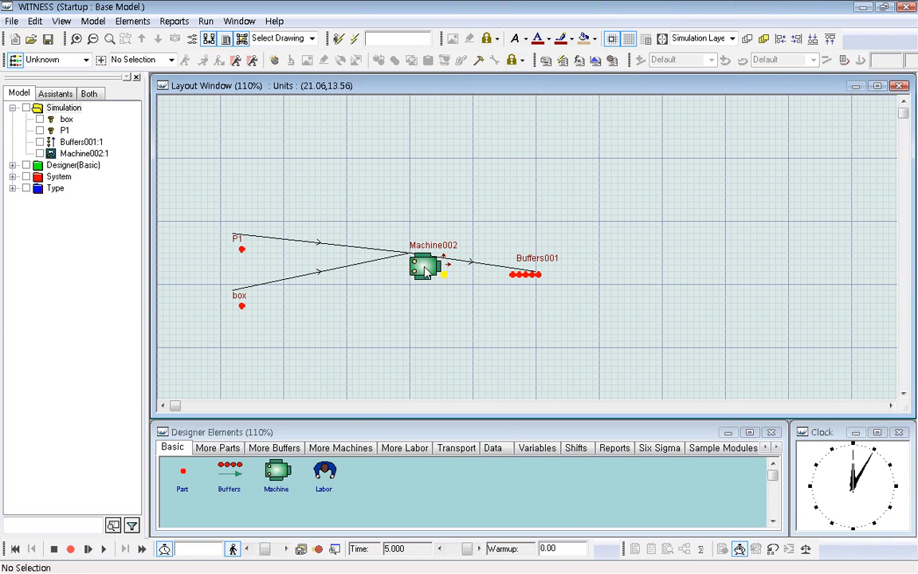
click(538, 279)
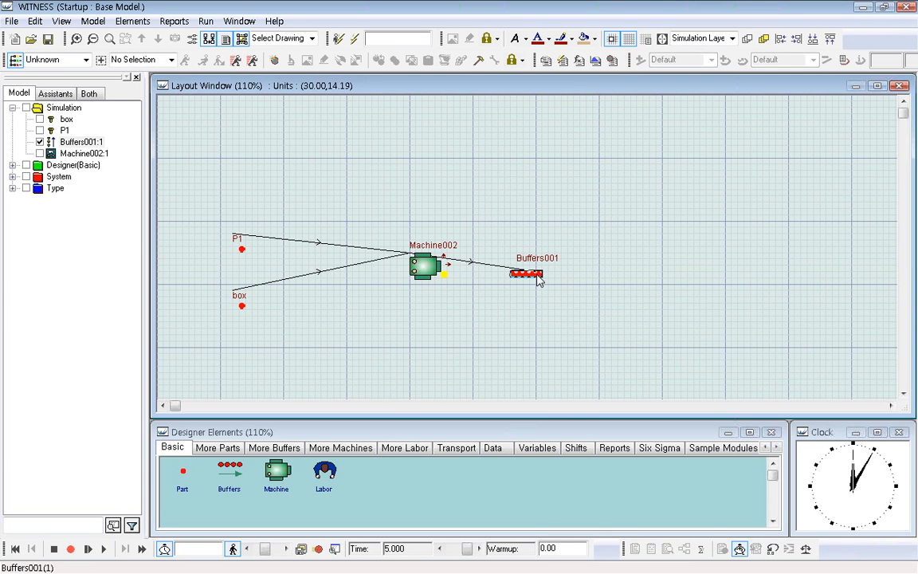
right_click(537, 279)
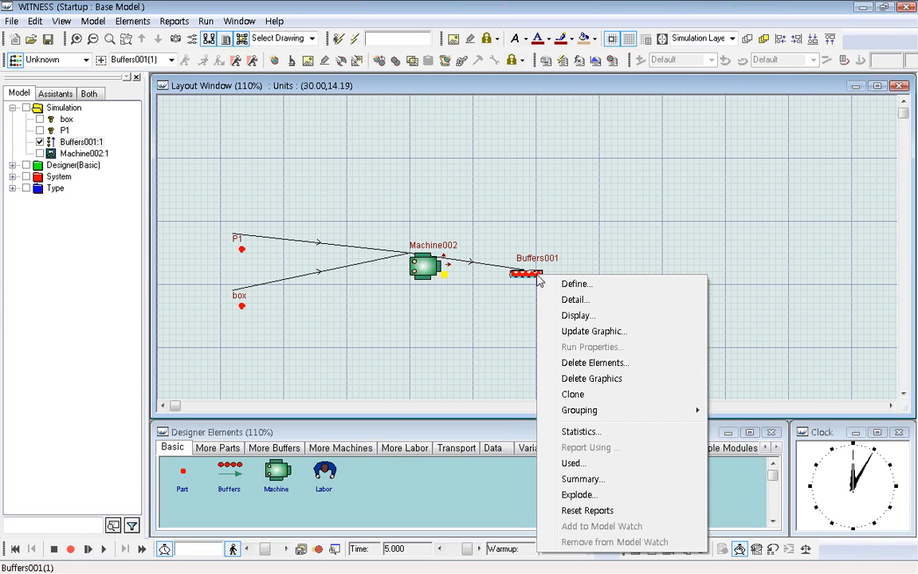
click(594, 495)
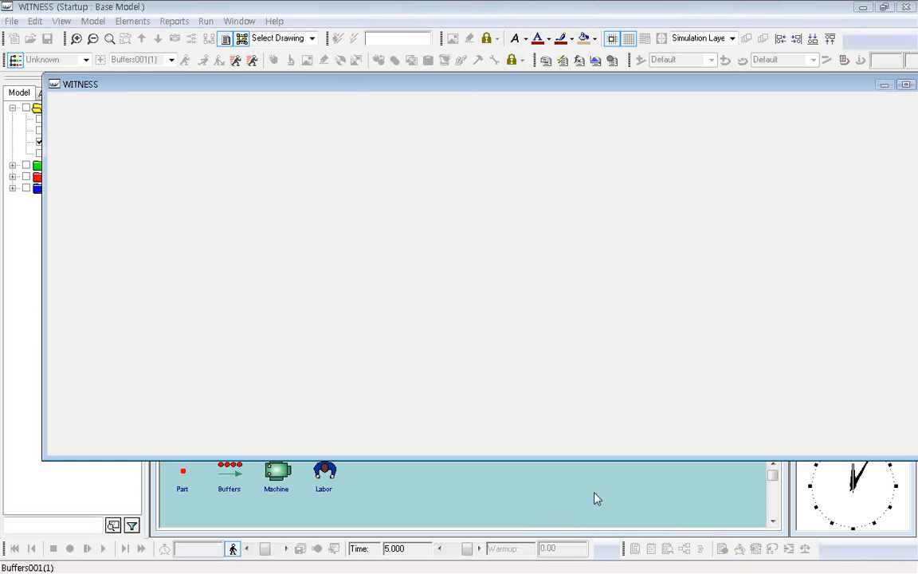
Examine which part occupies each position in Buffers001 and close the status report.
click(213, 127)
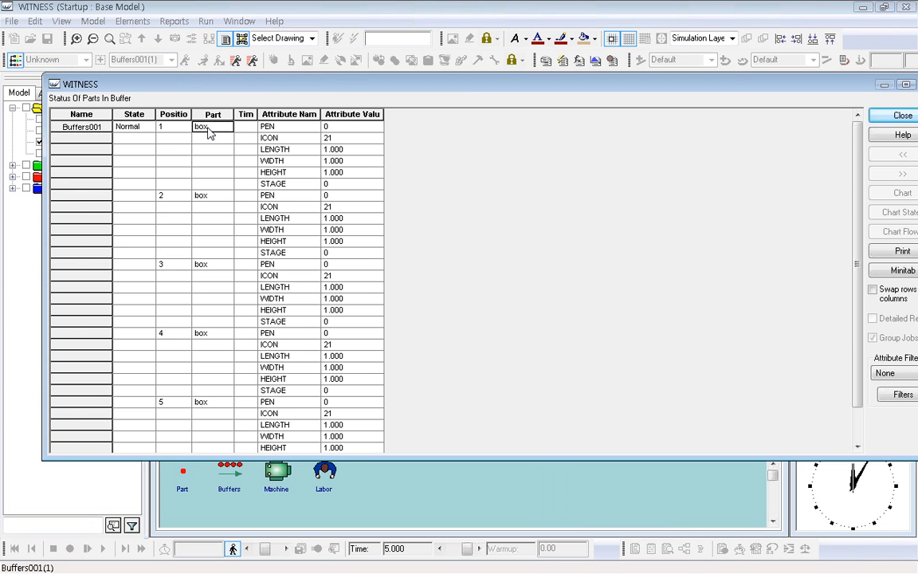
click(206, 197)
click(206, 266)
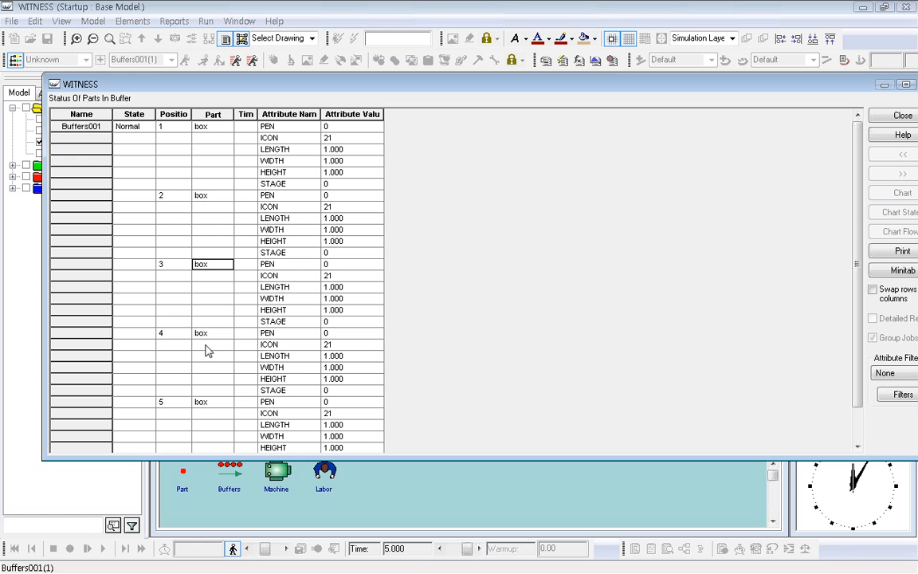
click(208, 334)
click(211, 408)
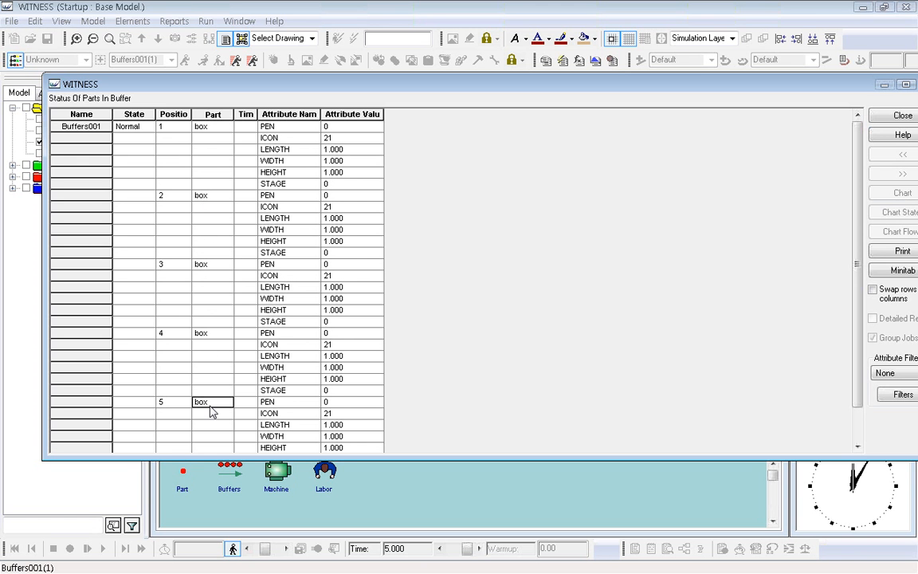
scroll(854, 223, down, 1)
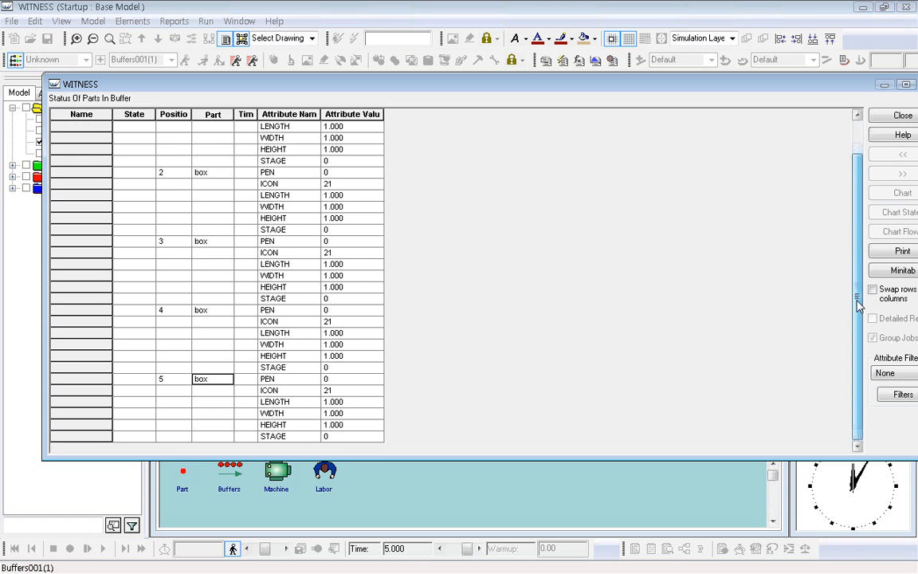
click(902, 116)
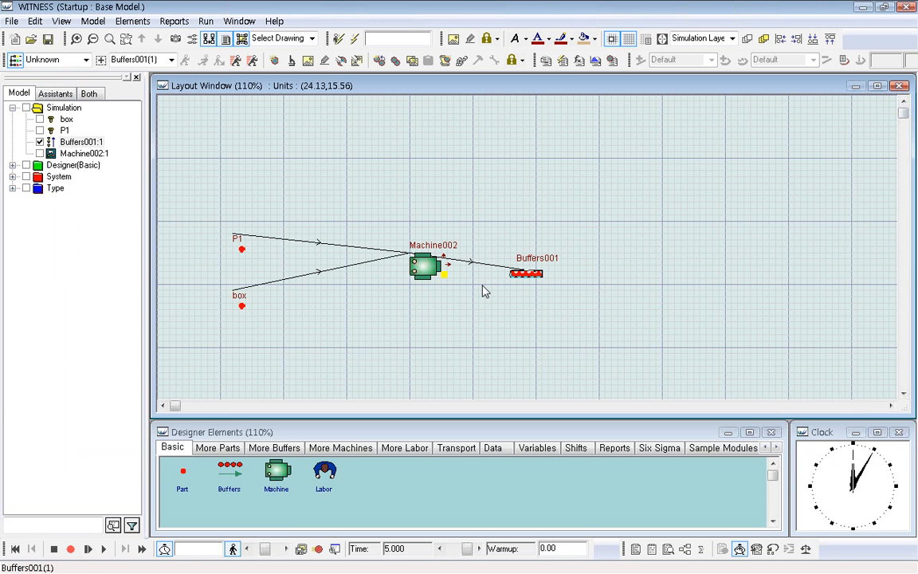
Enable Assemble Into Part for Machine002 and confirm the machine's details.
double_click(424, 267)
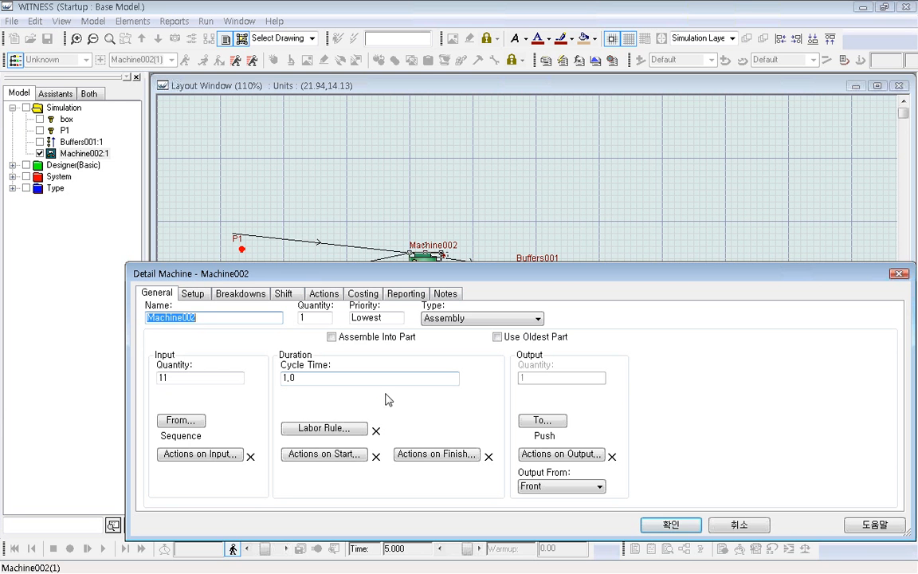
click(331, 337)
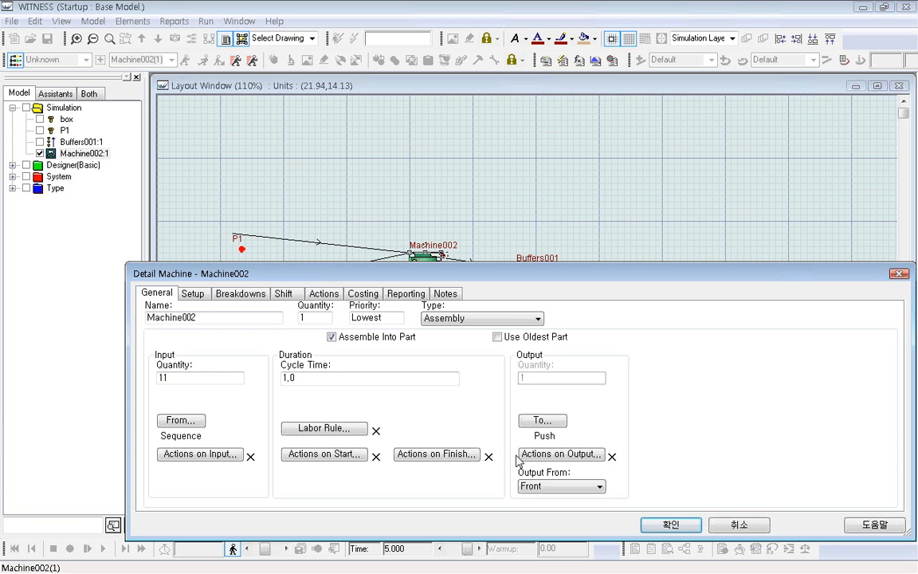
click(687, 525)
click(650, 341)
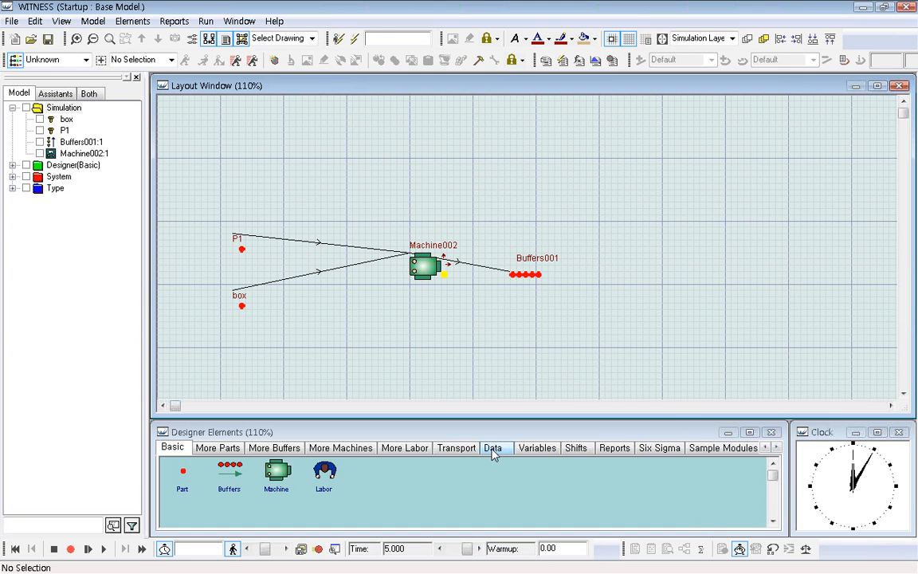
Place an integer attribute (Iattr) in the layout above the P1 part and rename it model_type.
click(217, 448)
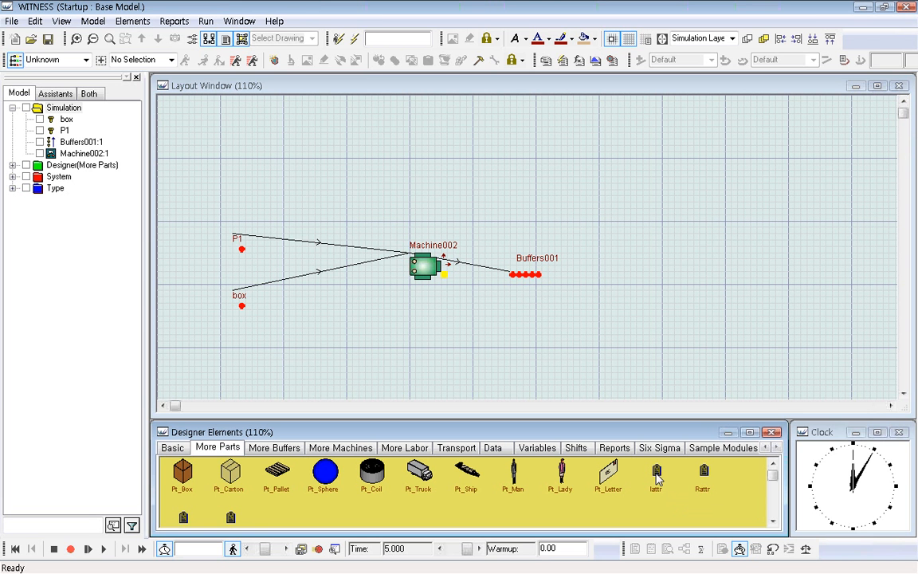
click(773, 521)
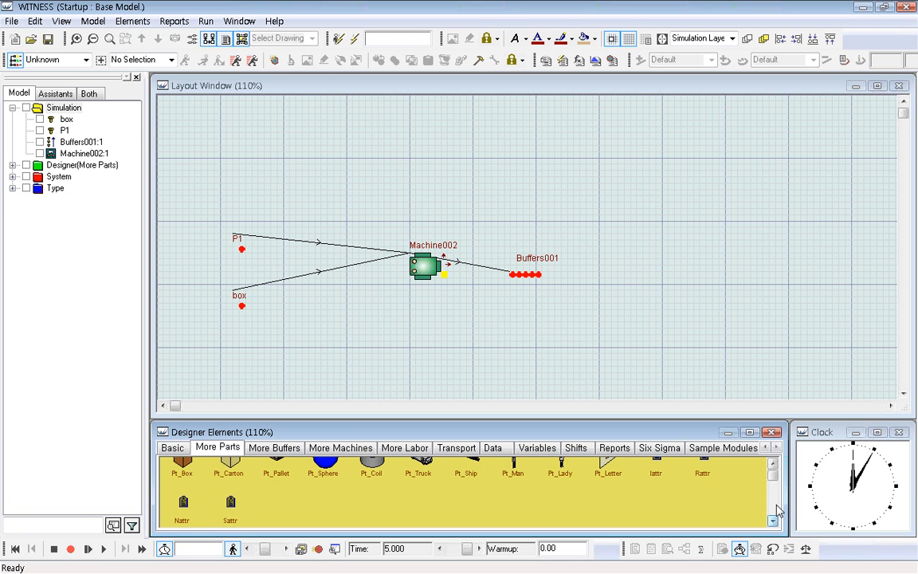
click(774, 464)
click(654, 478)
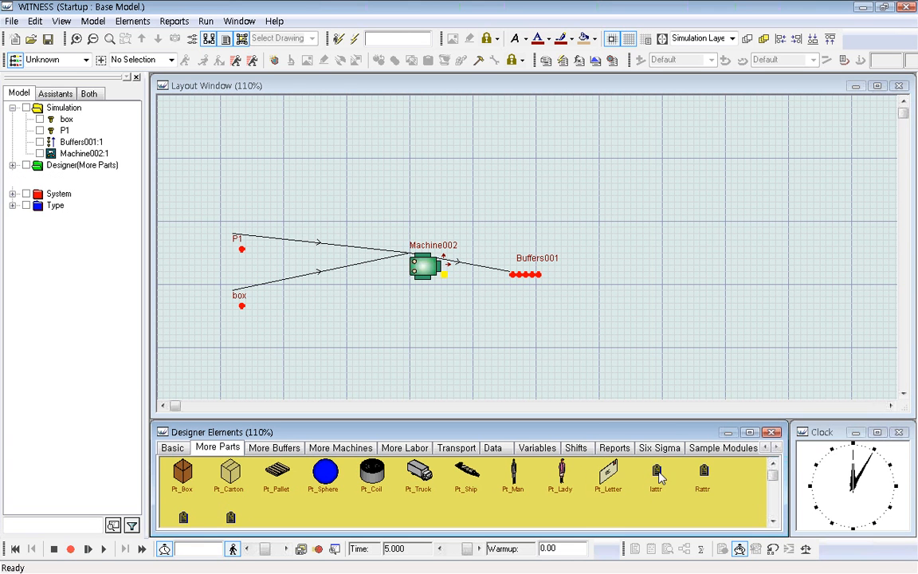
click(224, 108)
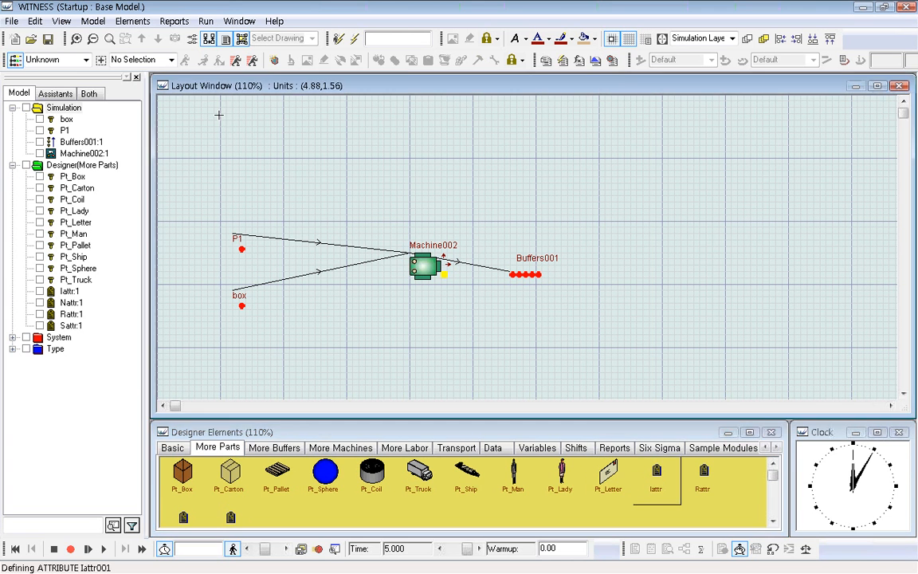
double_click(243, 125)
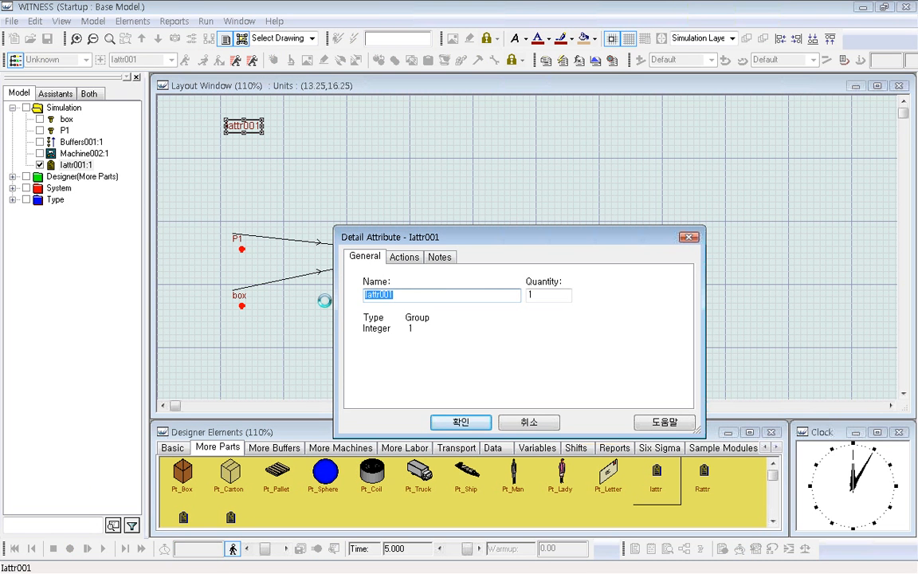
text(model_type)
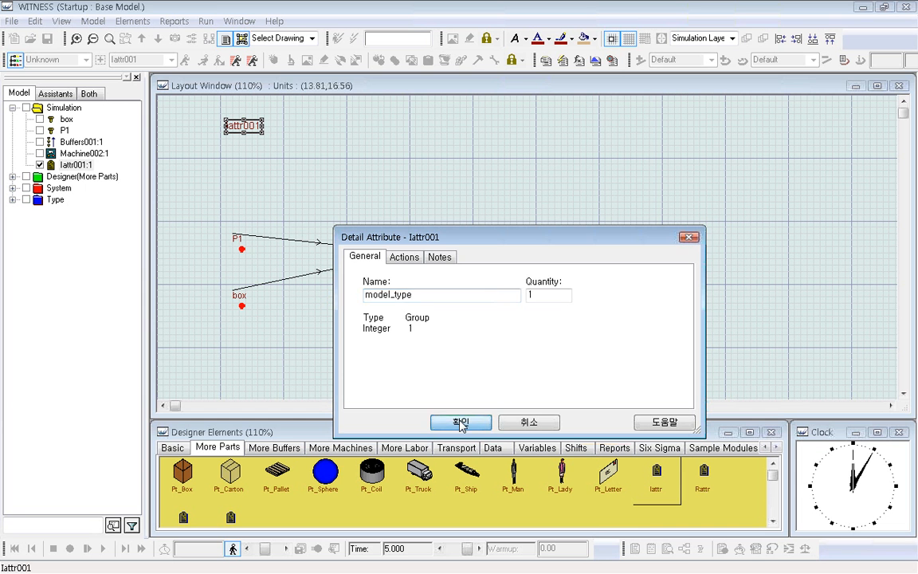
click(460, 422)
Begin P1's Actions on Create with the assignment model_type = iuniform.
click(242, 249)
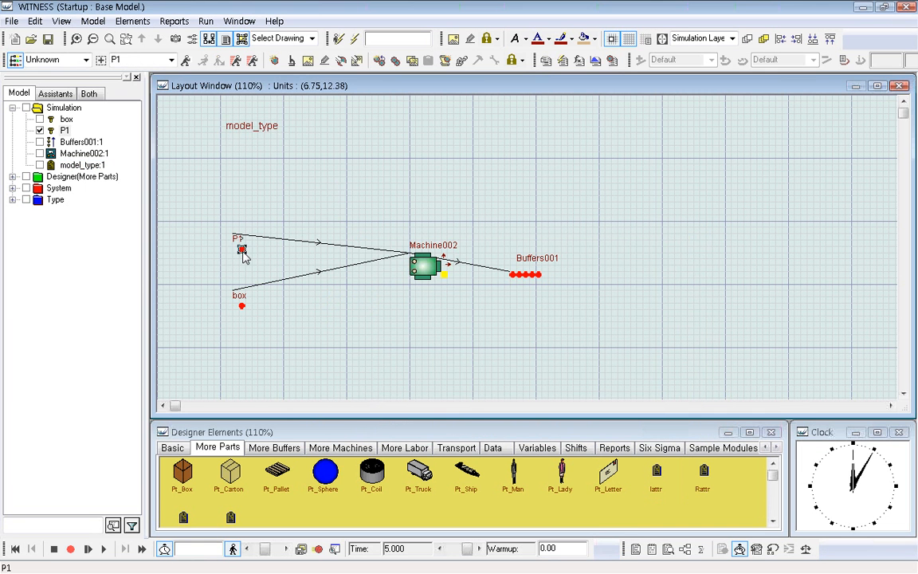
double_click(242, 249)
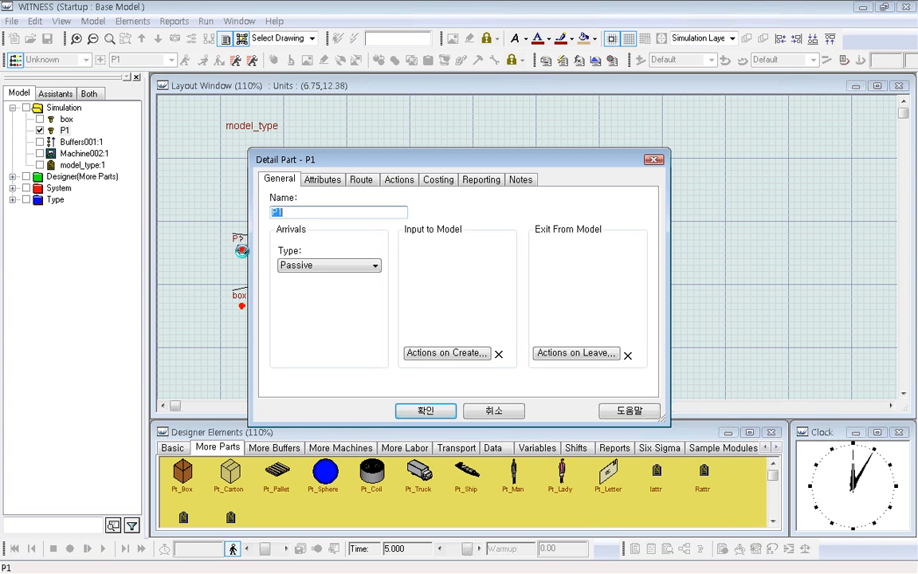
click(446, 352)
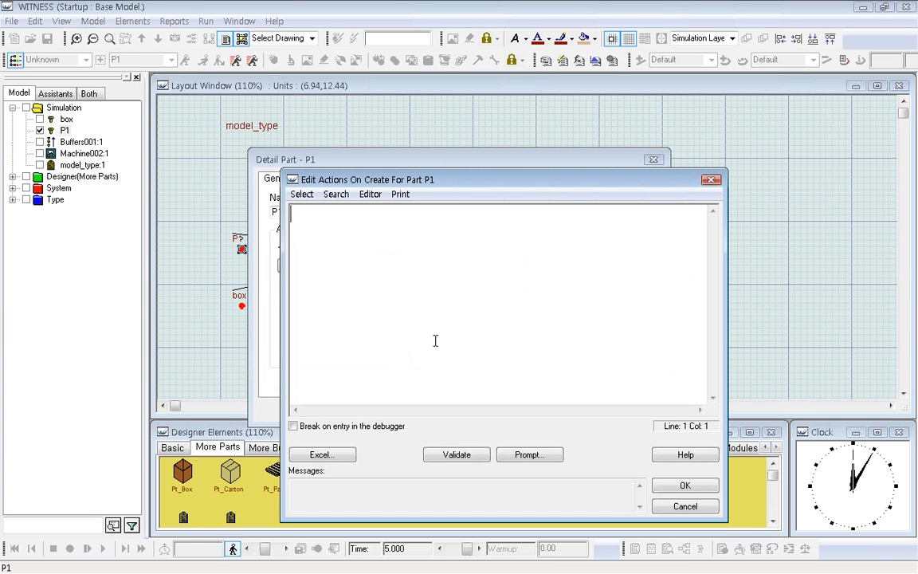
text(model_type )
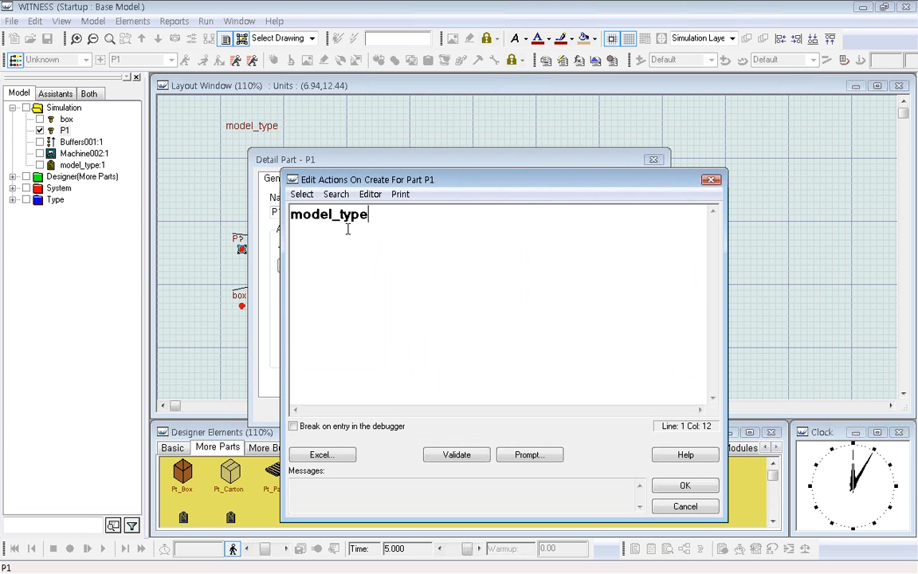
text(= )
text(un)
key(BackSpace)
key(BackSpace)
text(iuniform)
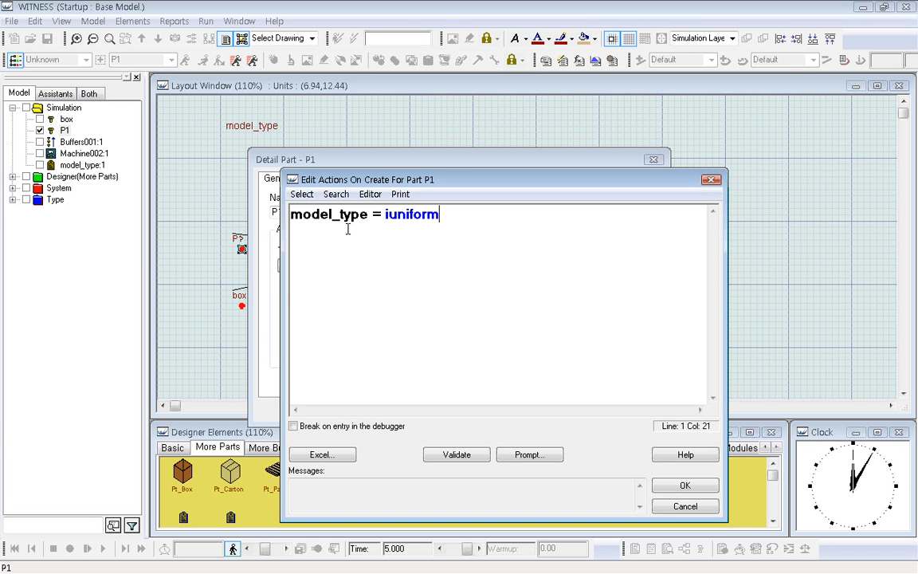
text(()
Complete the iuniform arguments with 5 as the last value, then accept the actions and P1's details.
text(5))
click(692, 486)
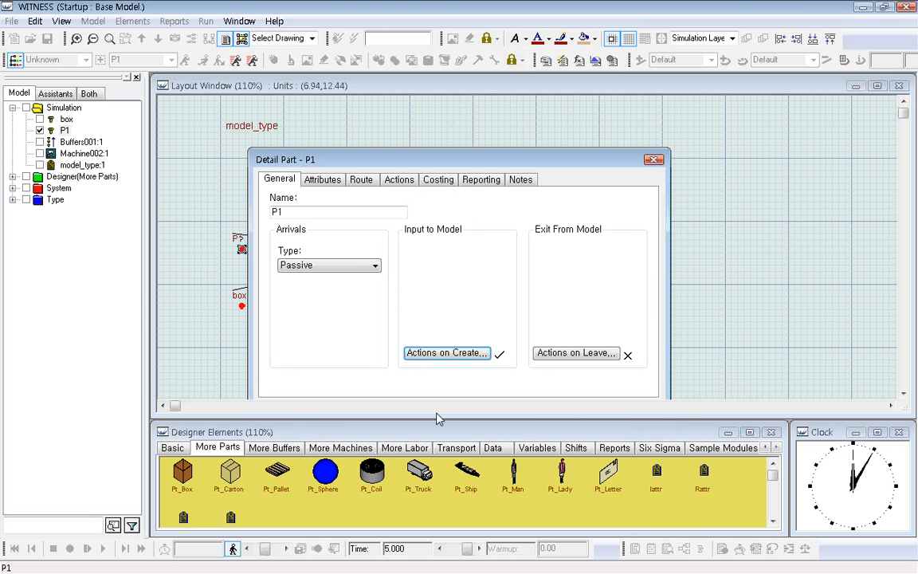
click(427, 410)
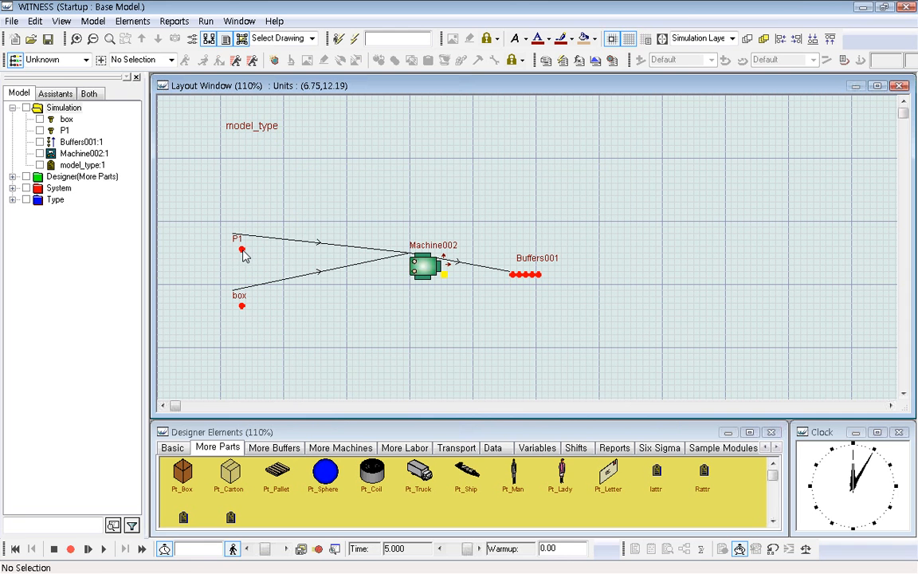
Reset the simulation to time zero, run it, and halt it with parts inside Machine002 at about time 7.
click(15, 548)
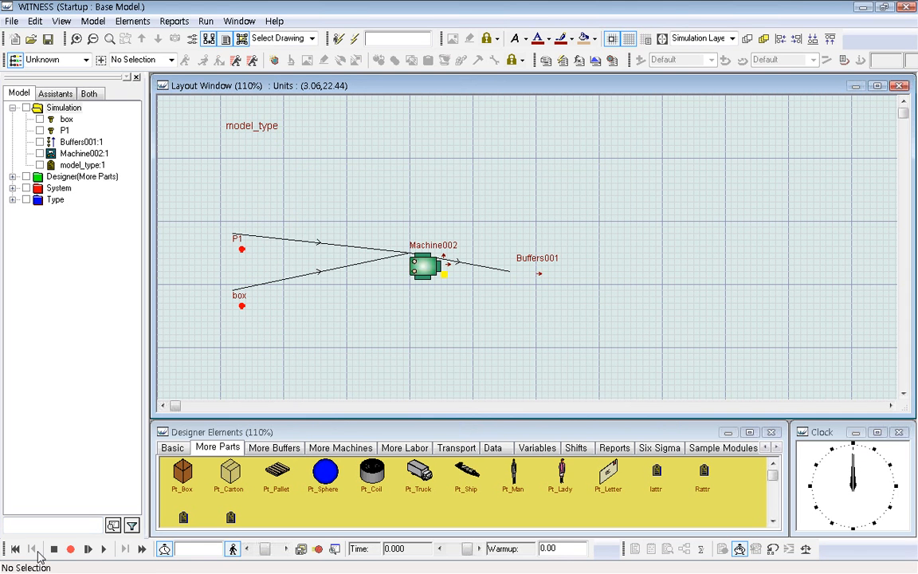
click(102, 551)
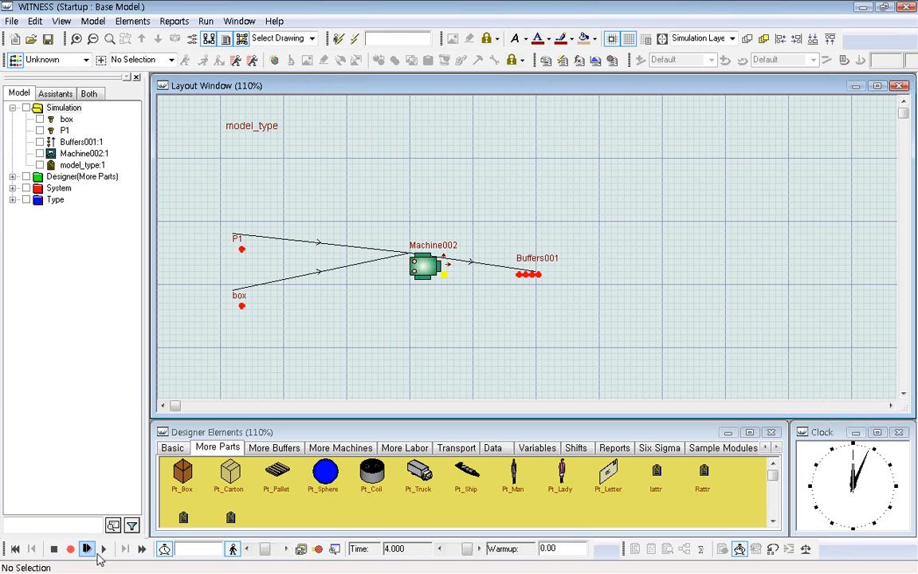
click(54, 548)
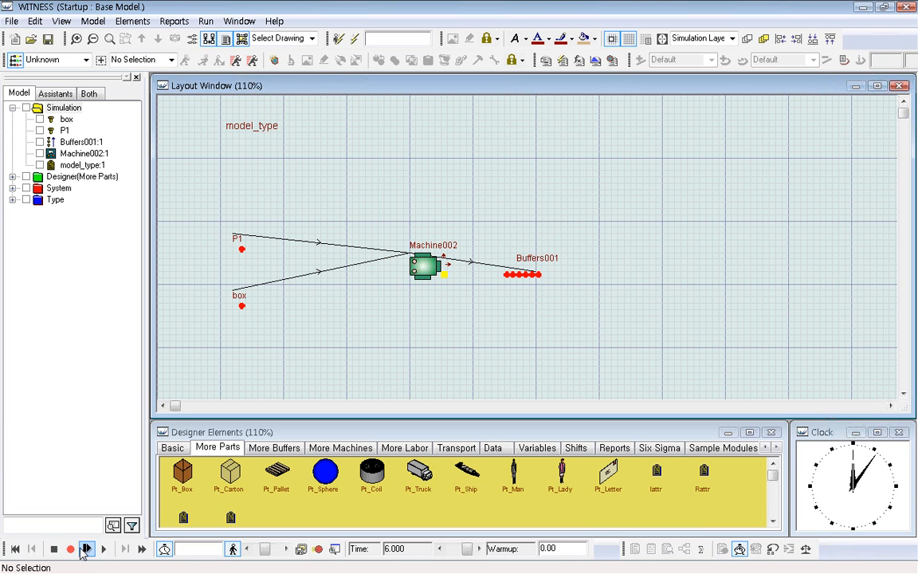
click(87, 549)
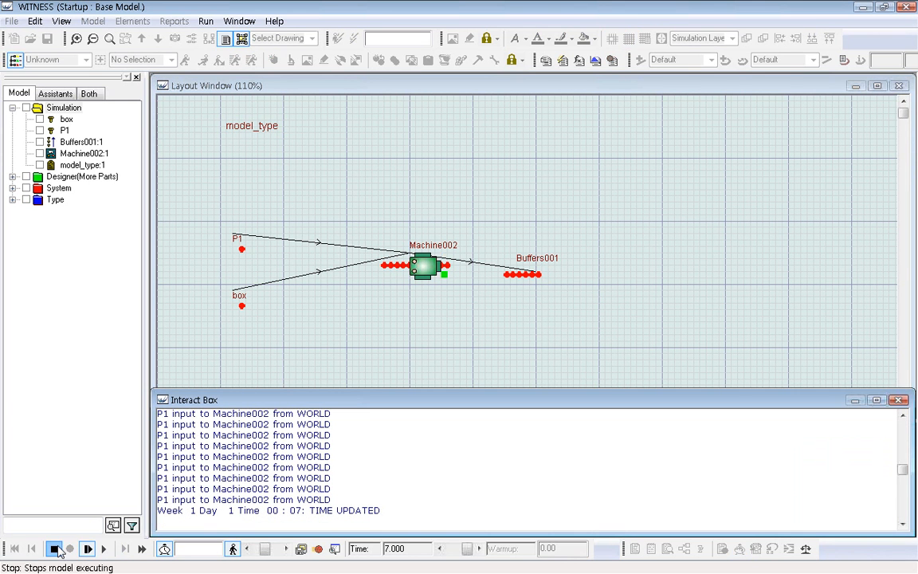
Explode Machine002, compare the model_type values of the box and the P1 parts inside it, and close the report.
right_click(414, 263)
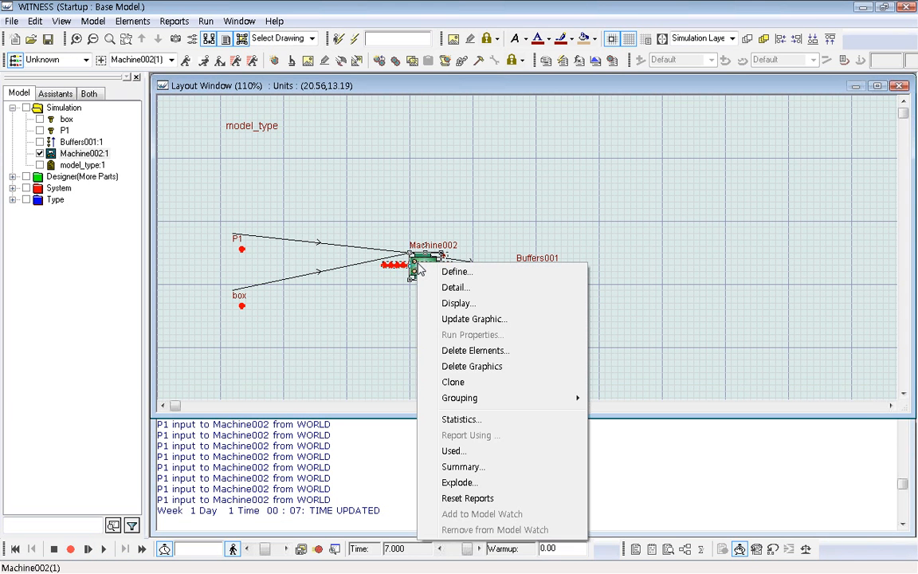
click(483, 482)
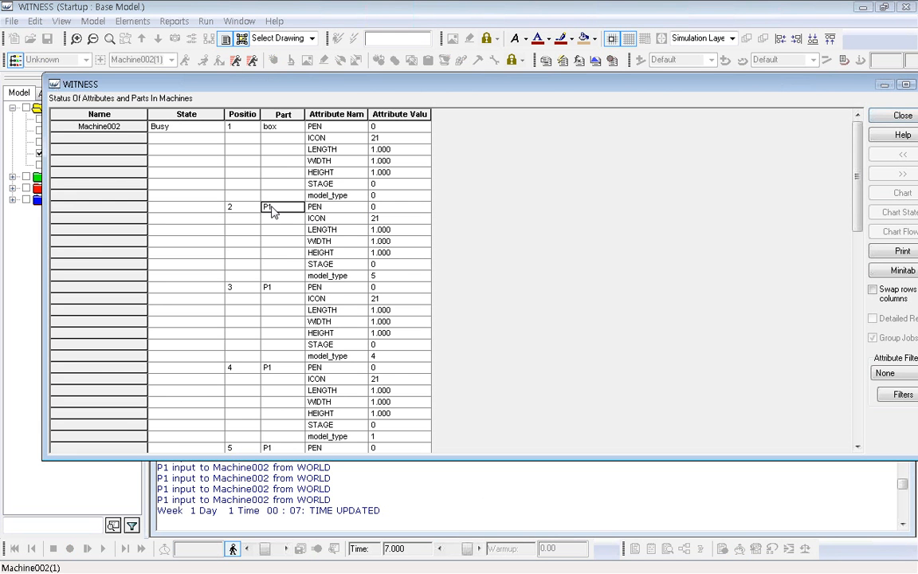
click(338, 276)
click(396, 276)
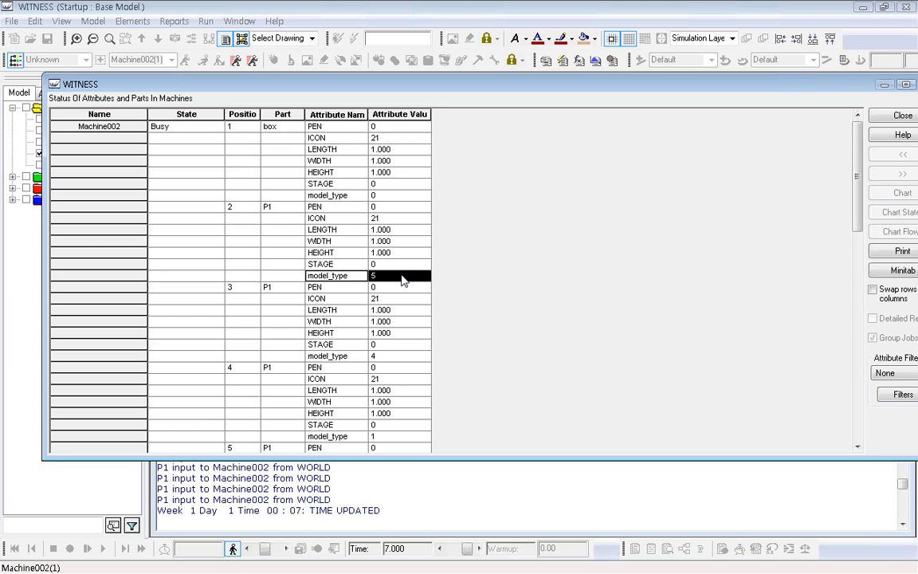
click(338, 356)
click(402, 357)
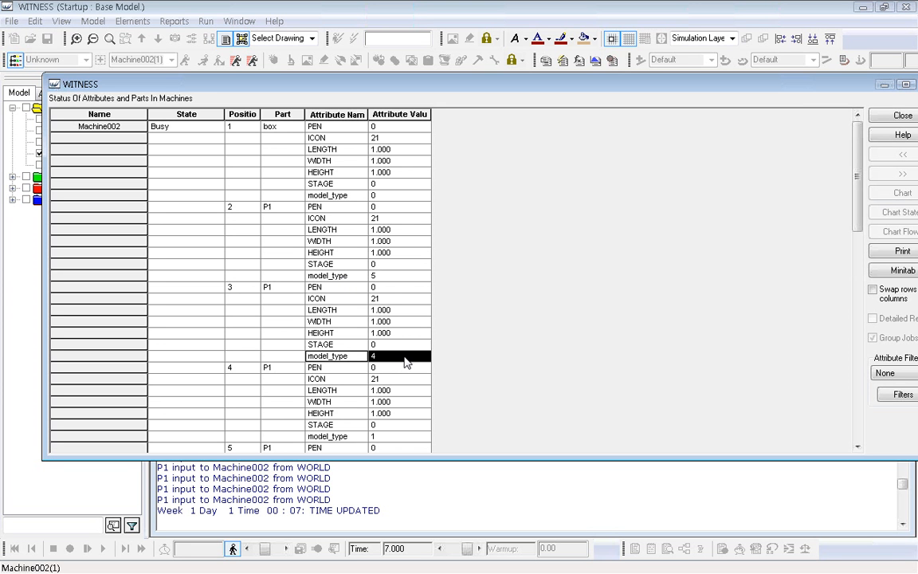
scroll(406, 367, down, 10)
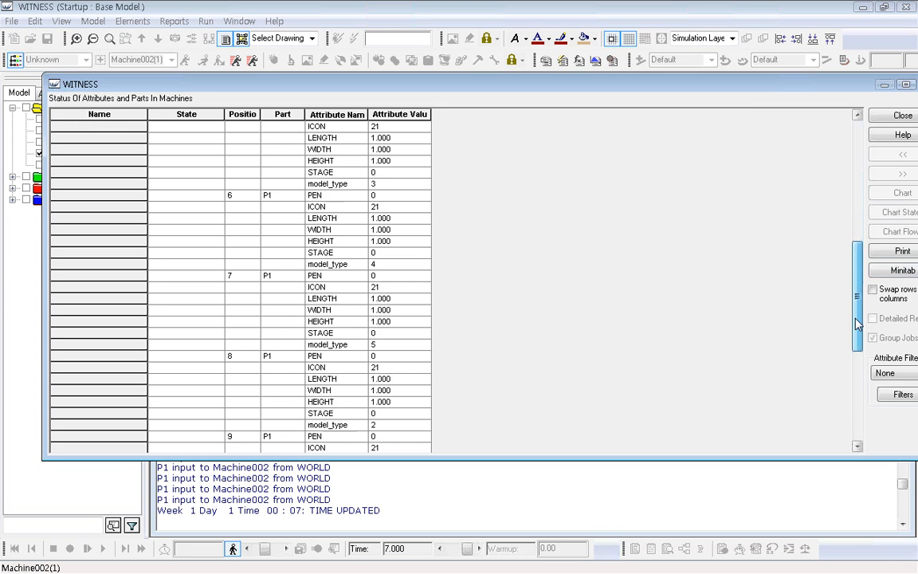
drag(323, 345, 408, 344)
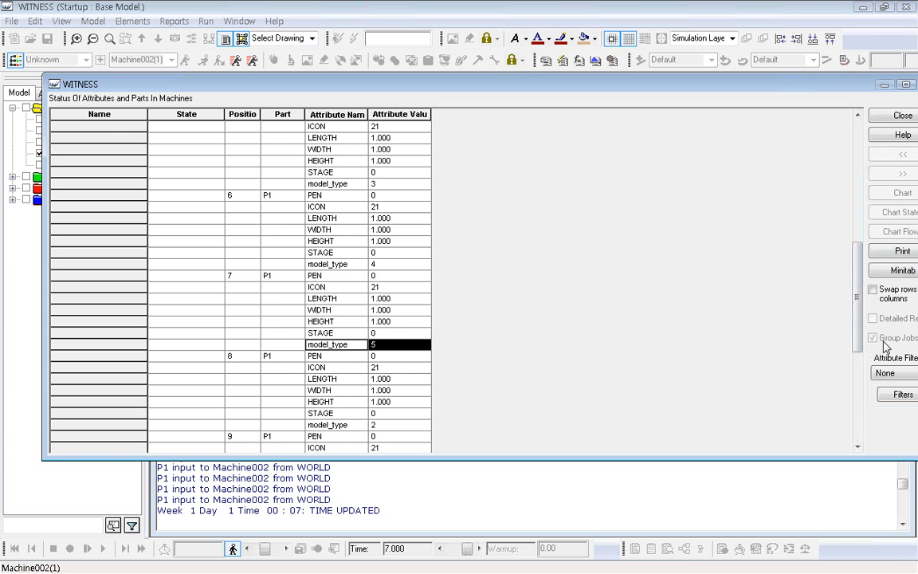
drag(856, 332, 855, 191)
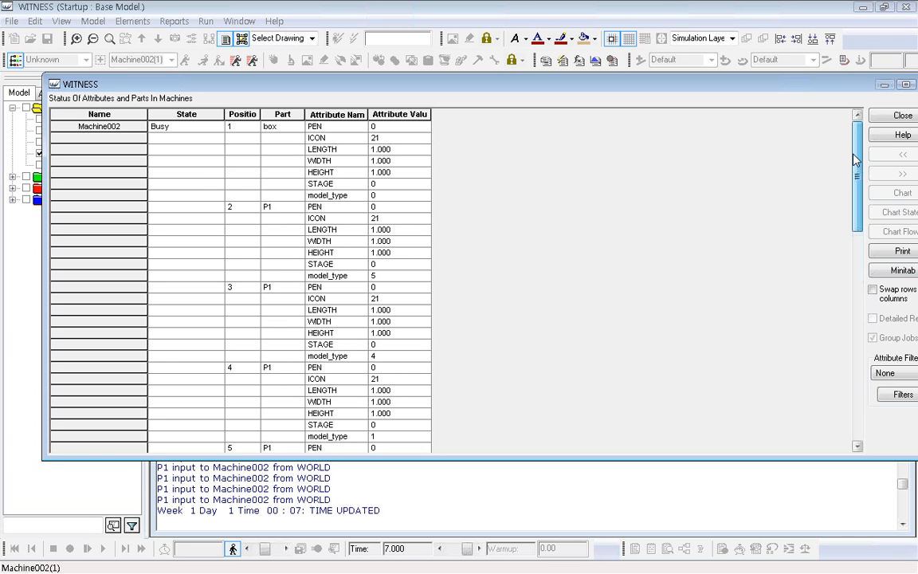
click(325, 195)
drag(326, 200, 413, 198)
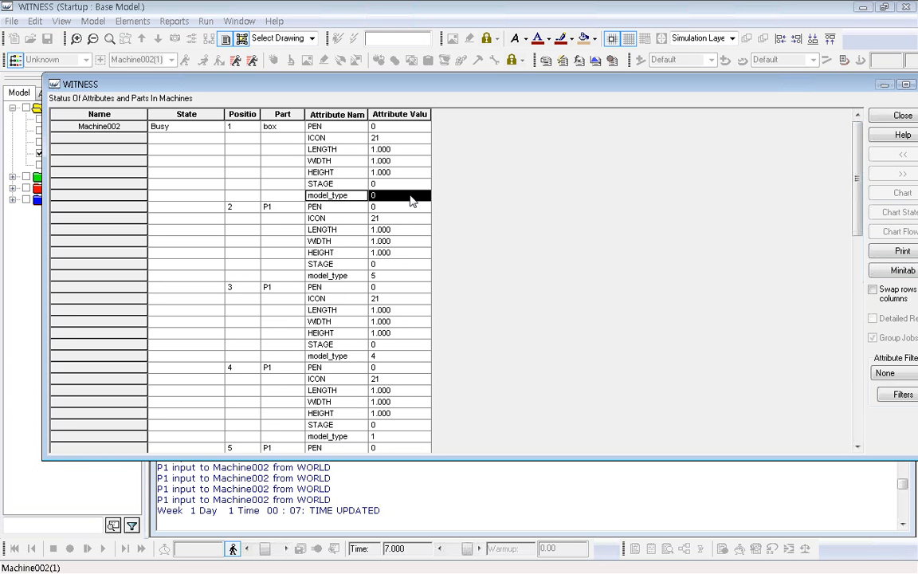
click(886, 118)
click(459, 318)
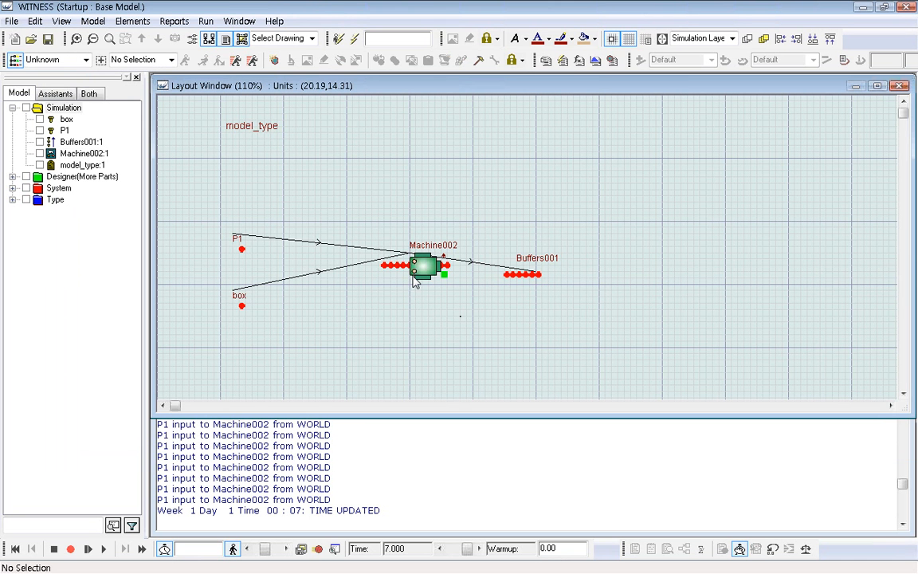
Explode Buffers001 to examine the model_type values of its stored parts, and close the report.
right_click(526, 277)
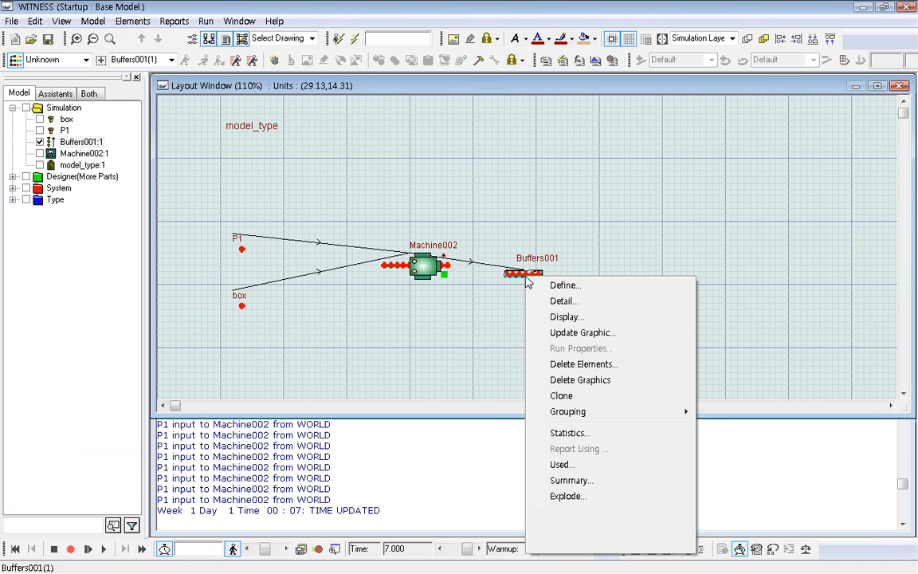
click(568, 495)
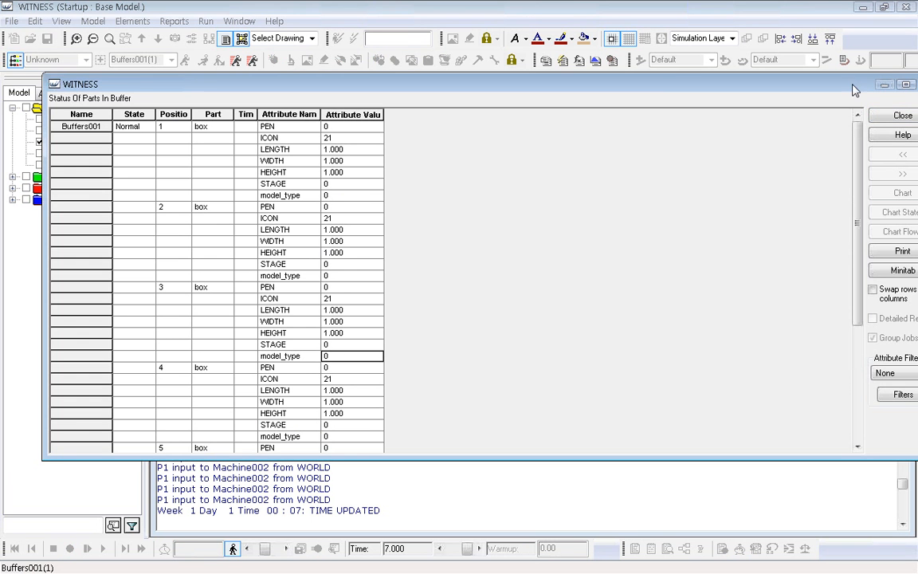
click(888, 118)
click(530, 285)
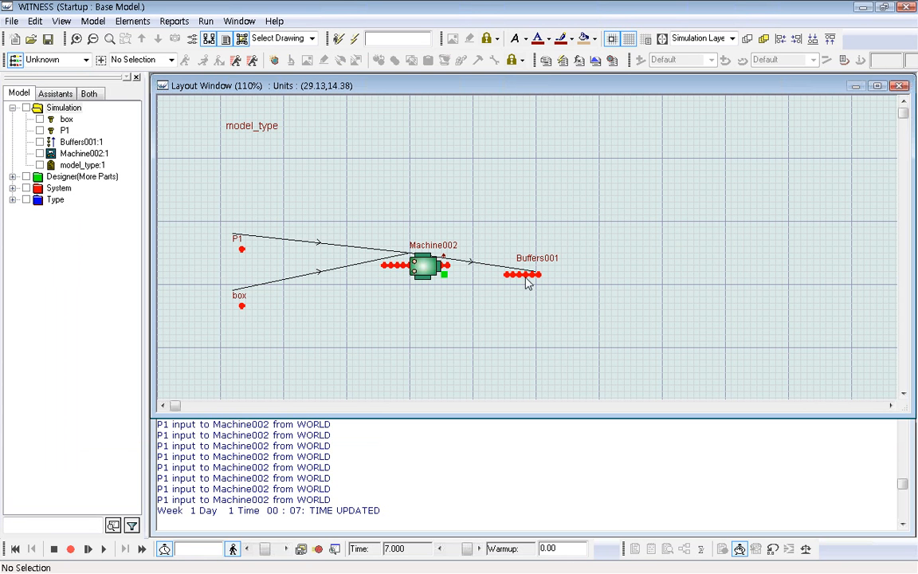
In Machine002's details, disable Assemble Into Part, enable Use Oldest Part, and confirm.
double_click(387, 252)
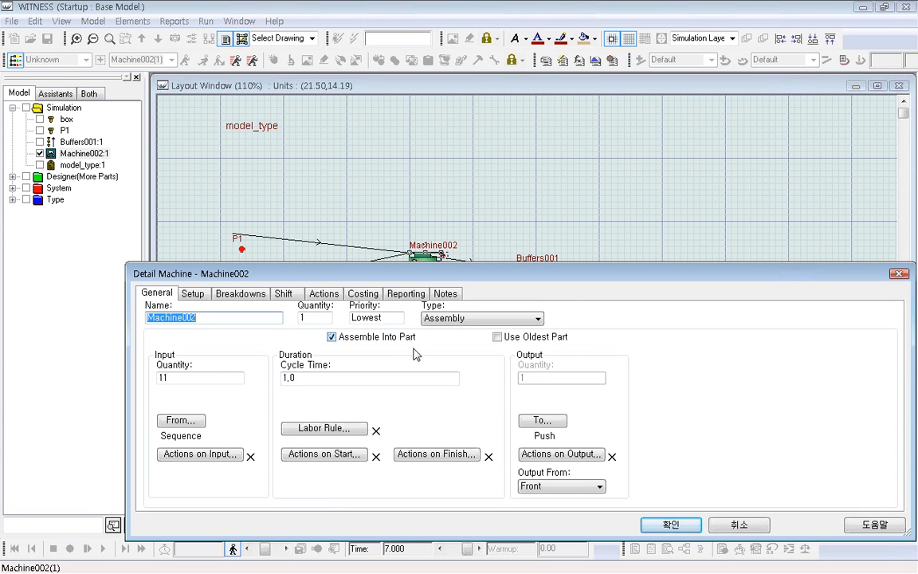
click(331, 336)
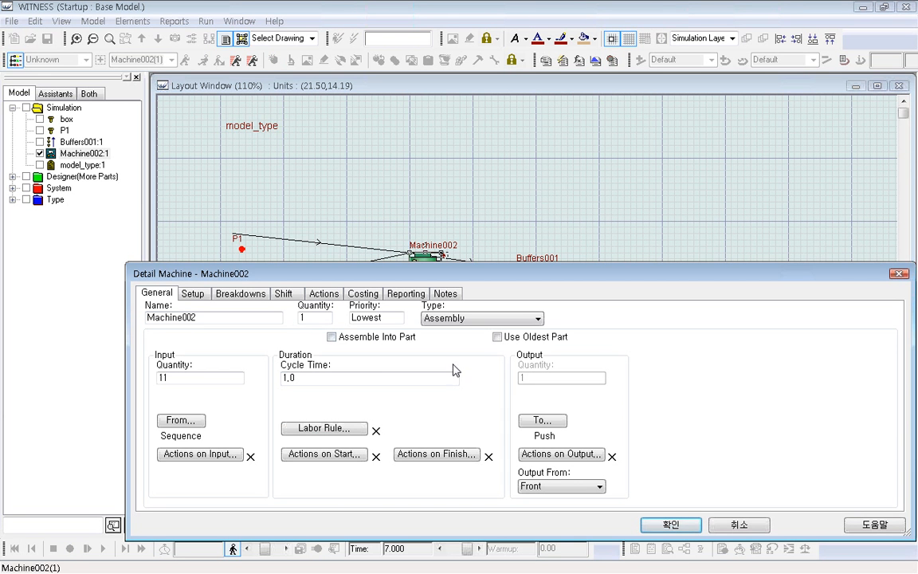
click(498, 337)
click(682, 525)
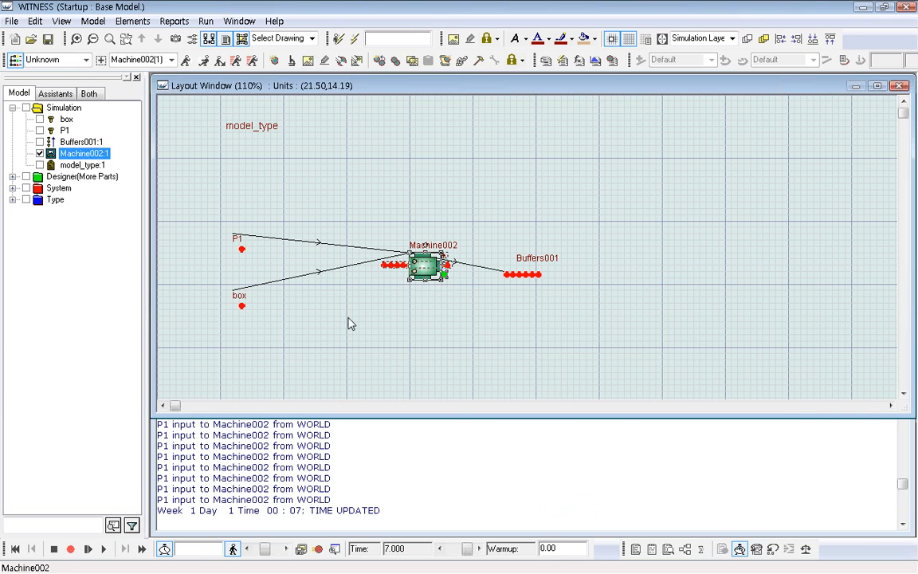
Rerun the simulation from the beginning and stop it at about time 9.
click(318, 301)
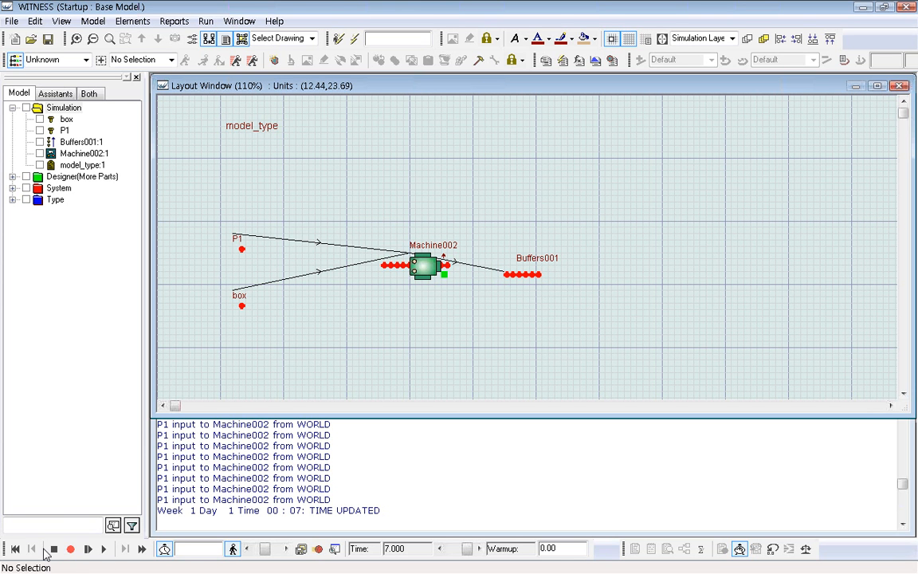
click(103, 549)
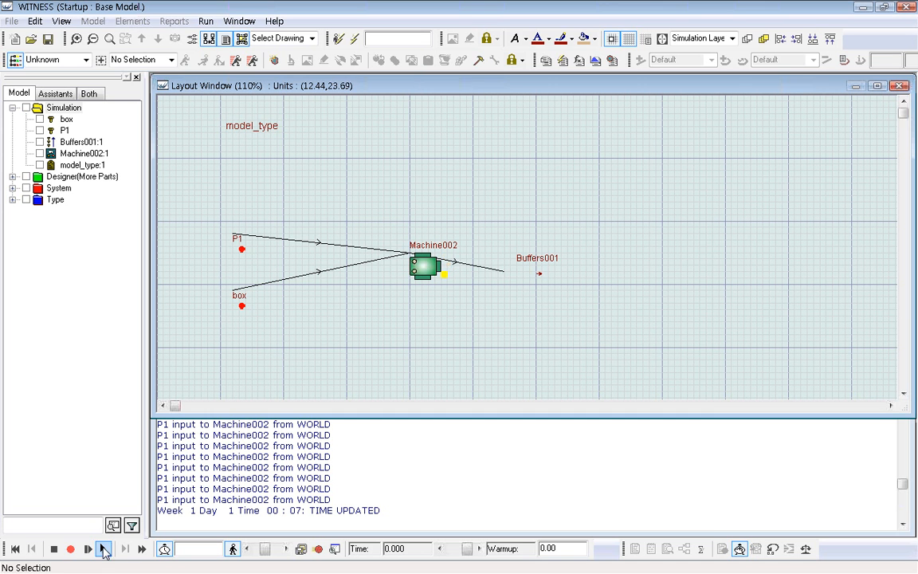
click(54, 549)
Explode Buffers001, check which part type each buffer position holds, and close the report.
click(535, 275)
right_click(541, 274)
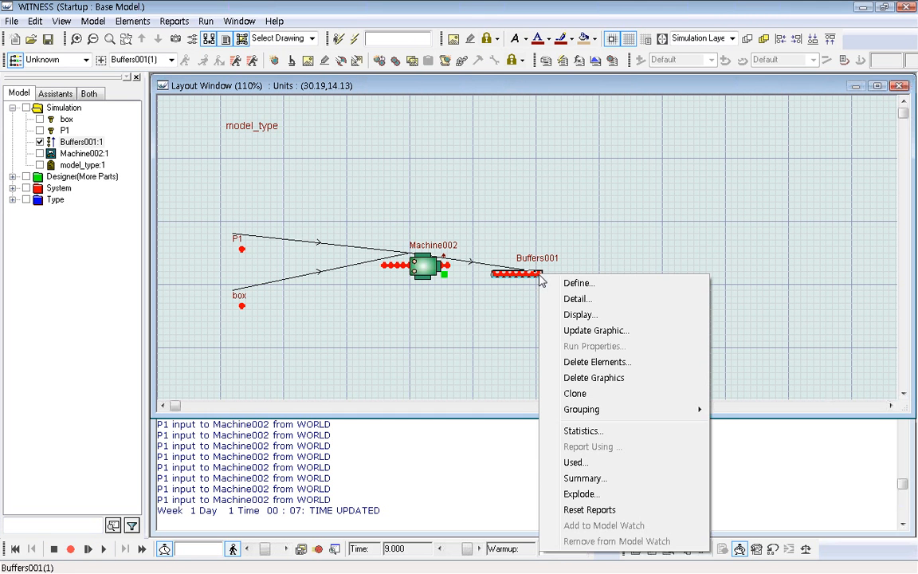
click(603, 481)
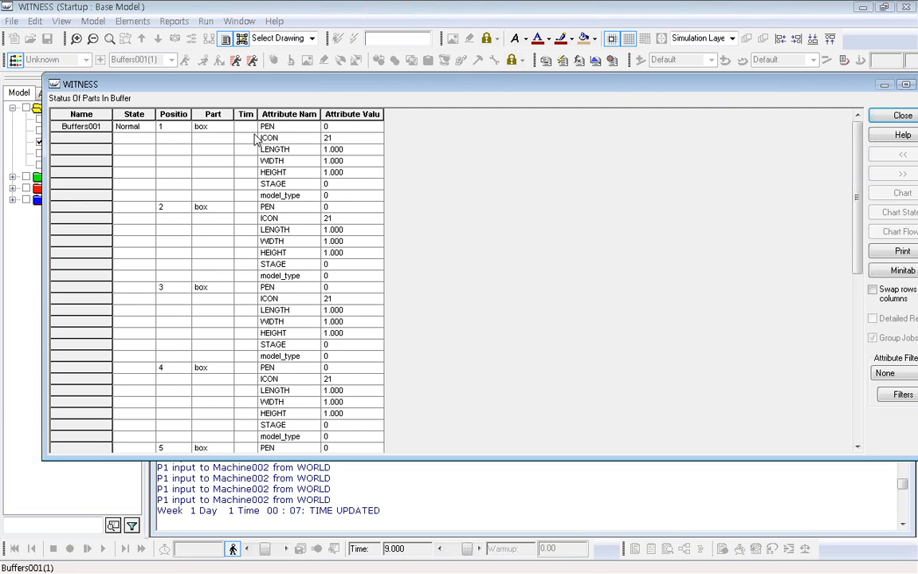
click(210, 126)
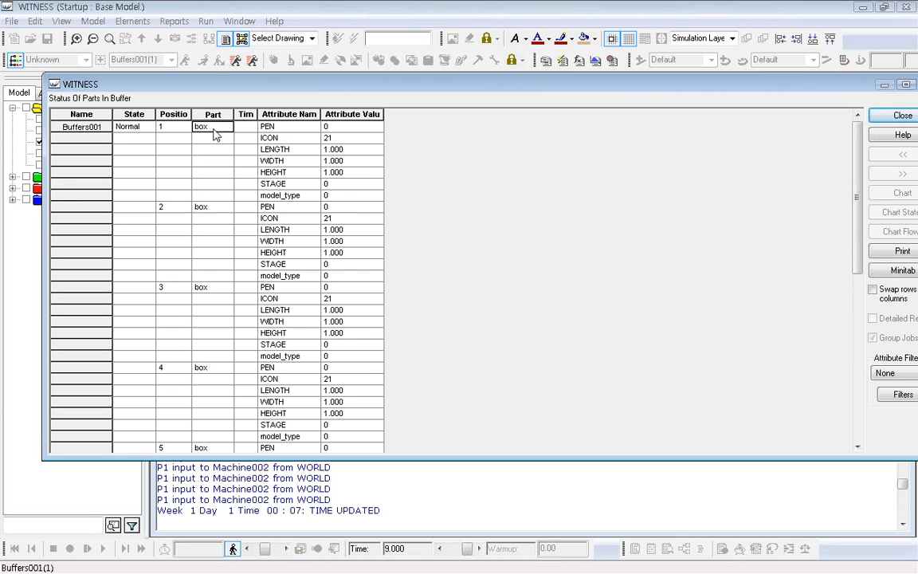
click(211, 287)
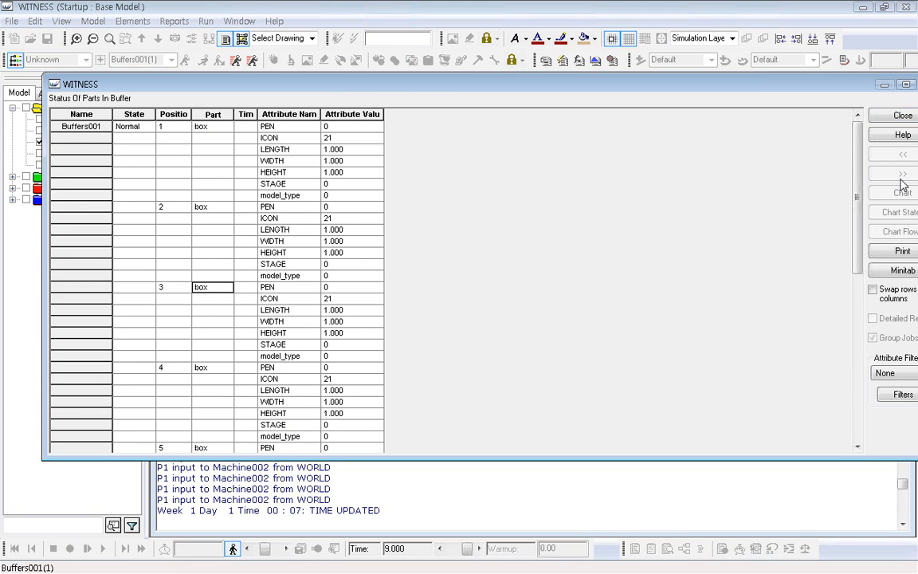
click(893, 114)
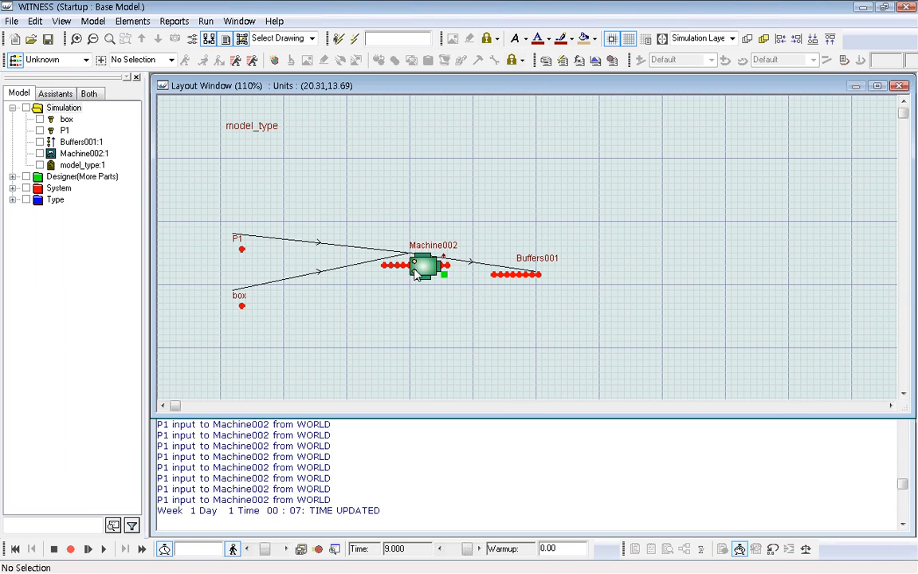
Open Machine002's input rule and cut the entry box out of WORLD#(1), from the SEQUENCE /Wait line.
click(416, 275)
double_click(416, 274)
click(180, 420)
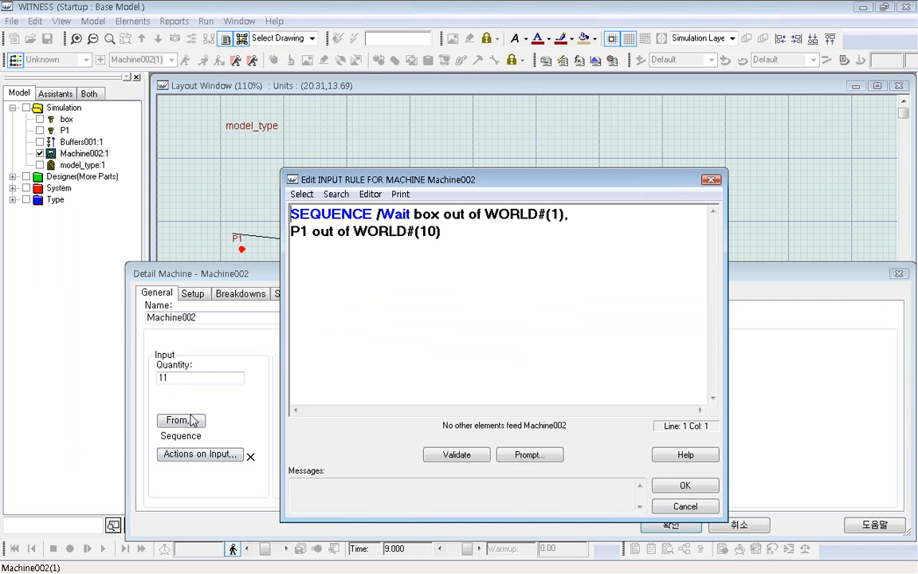
drag(414, 214, 570, 215)
right_click(534, 213)
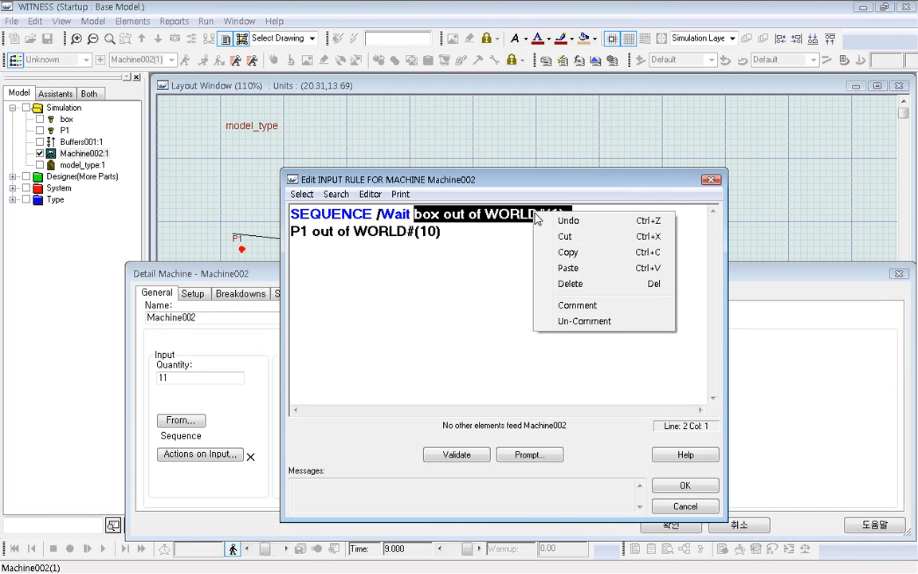
click(564, 235)
Complete the rule as P1 out of WORLD#(10), box out of WORLD#(1), then accept it and Machine002's details.
click(445, 236)
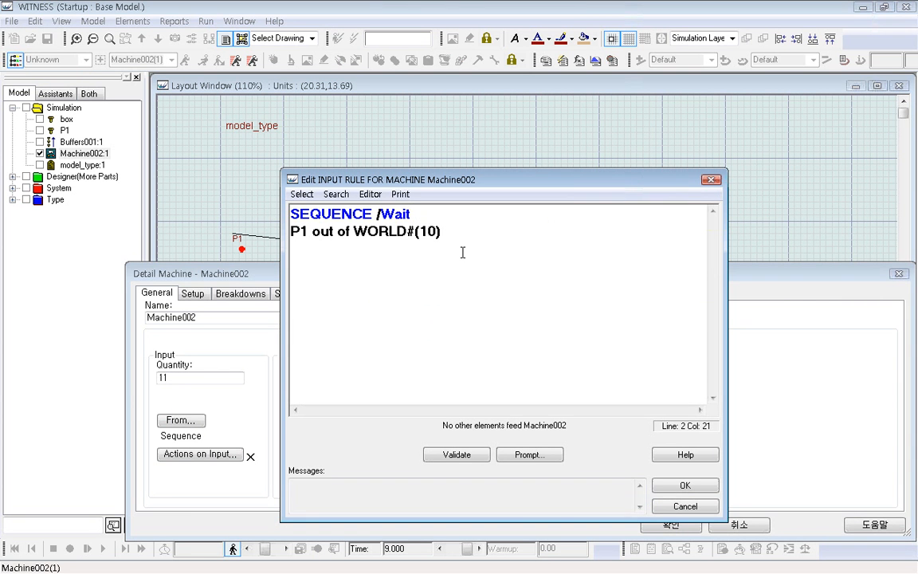
text(,)
right_click(462, 238)
click(488, 286)
key(BackSpace)
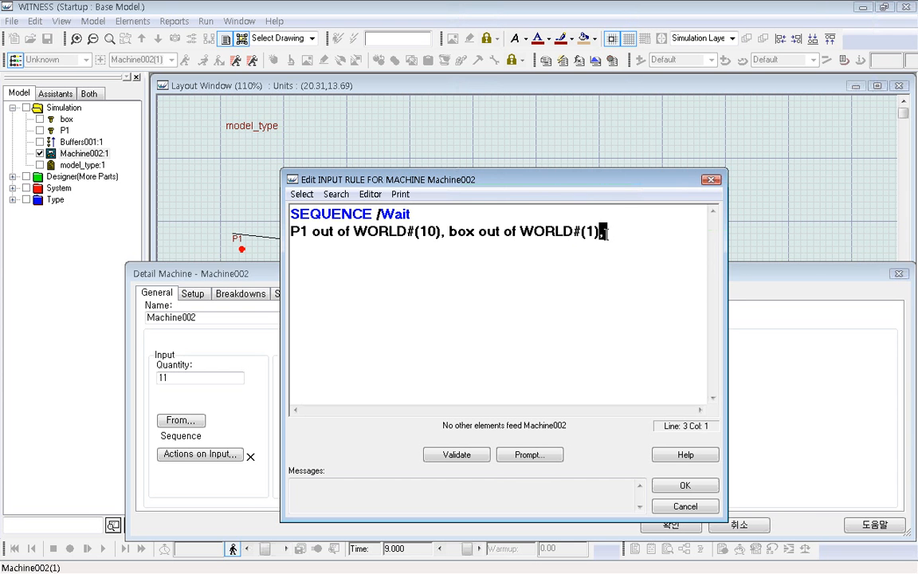
click(683, 486)
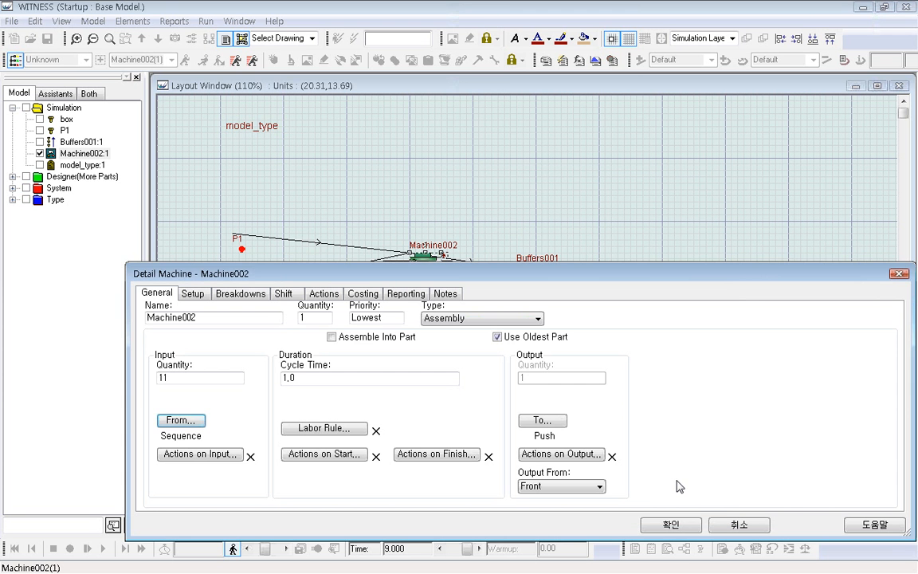
click(668, 525)
Reset the simulation, run it with the reordered input sequence, and stop it at about time 5.
click(437, 374)
click(14, 549)
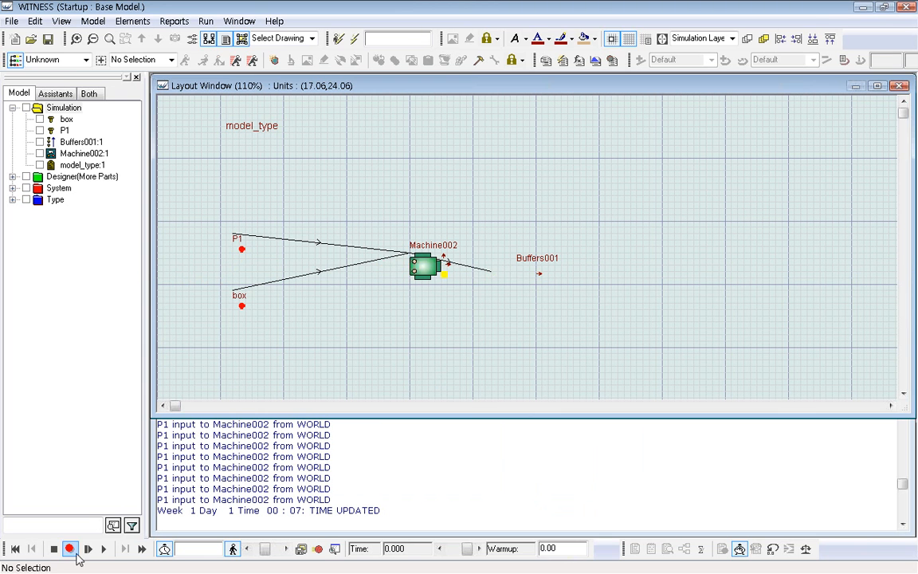
click(102, 548)
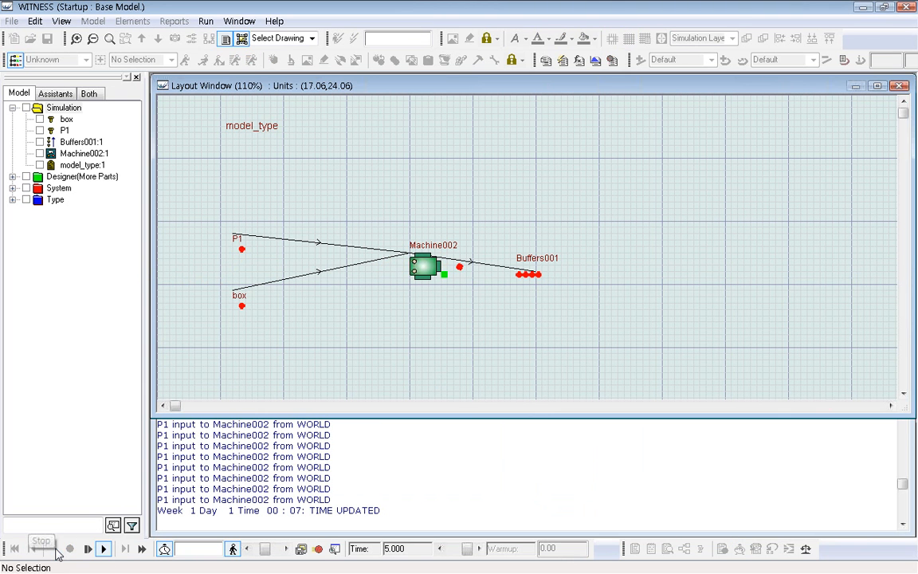
click(54, 548)
Explode Buffers001 to examine the part names and model_type values produced by the reordered input sequence.
click(524, 275)
right_click(523, 275)
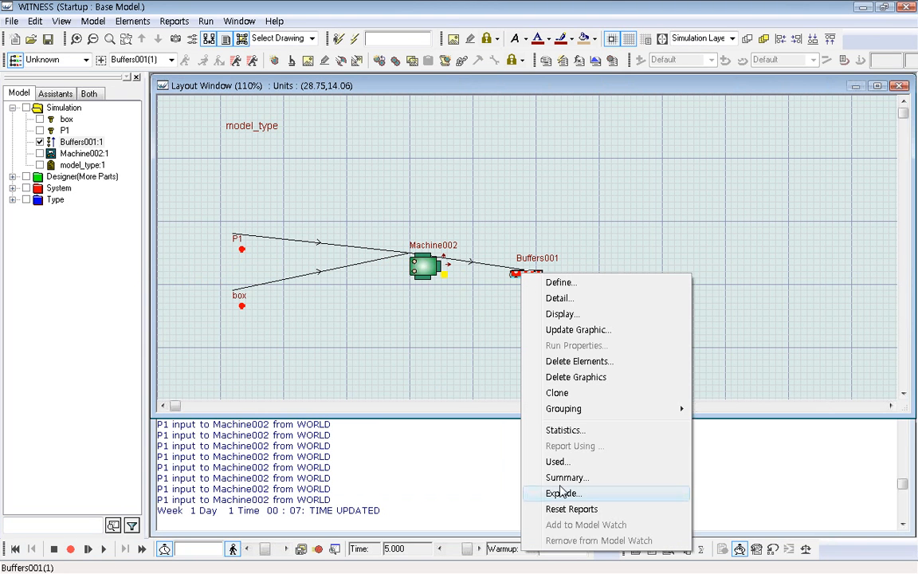
click(564, 492)
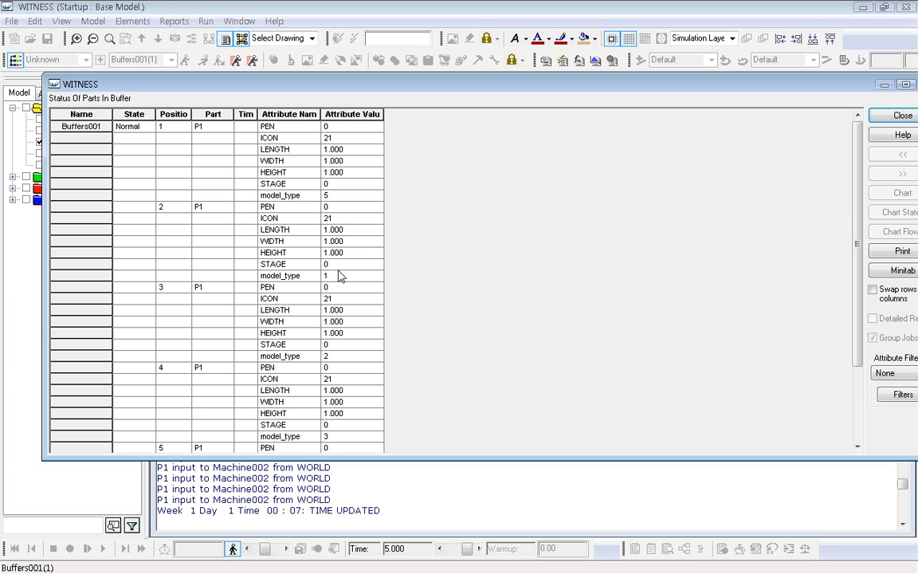
Examine the part names at the first three positions in the Buffers001 status report, then close the report.
click(205, 127)
click(205, 208)
click(204, 289)
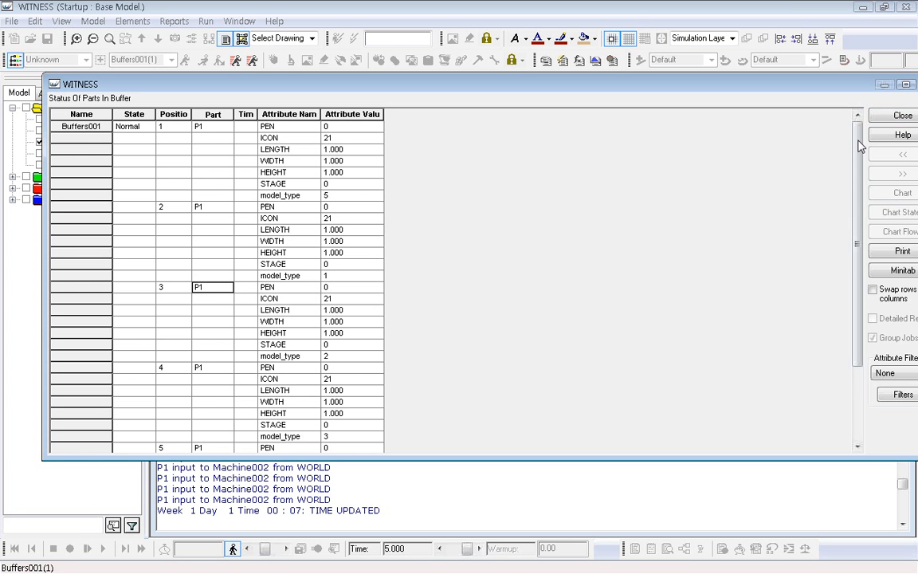
click(901, 115)
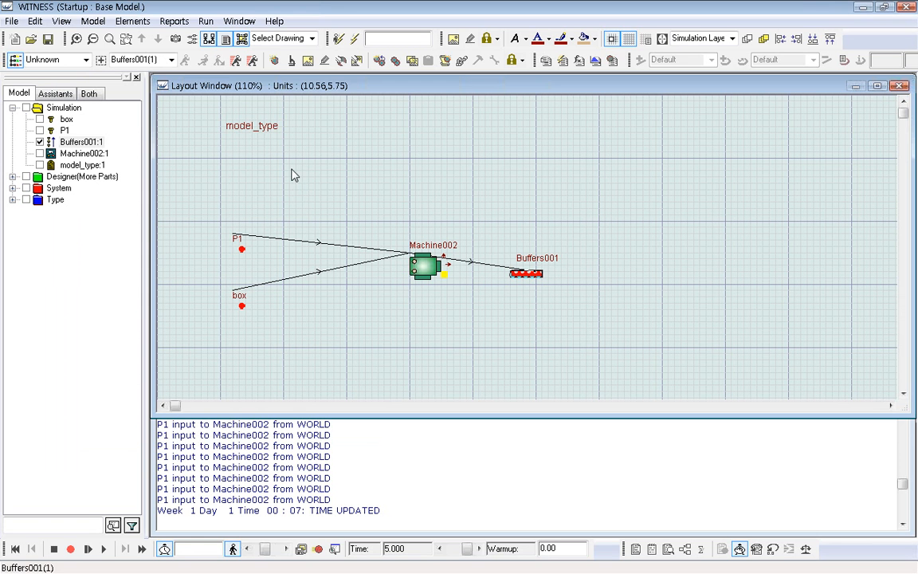
Open Machine002's input rule and swap the part names so box comes first and p1 second.
double_click(425, 275)
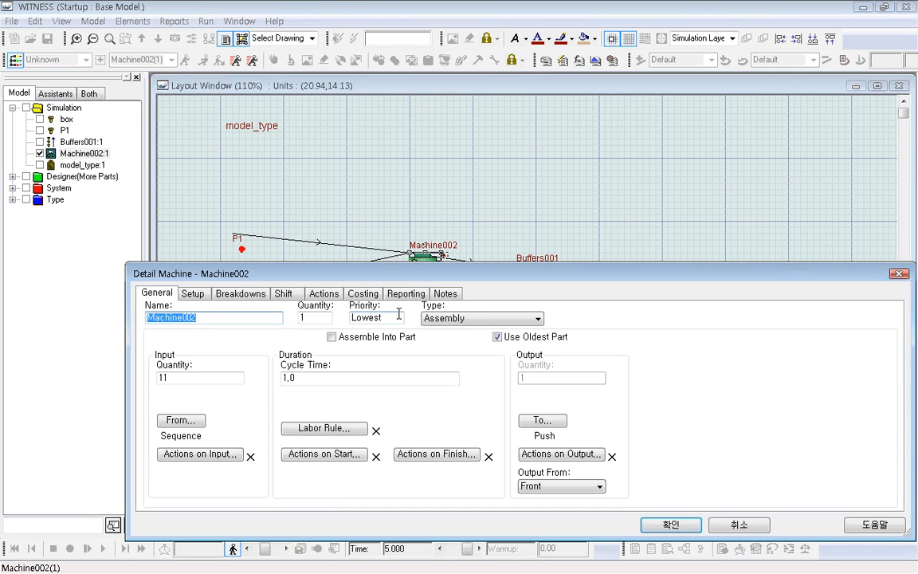
click(180, 420)
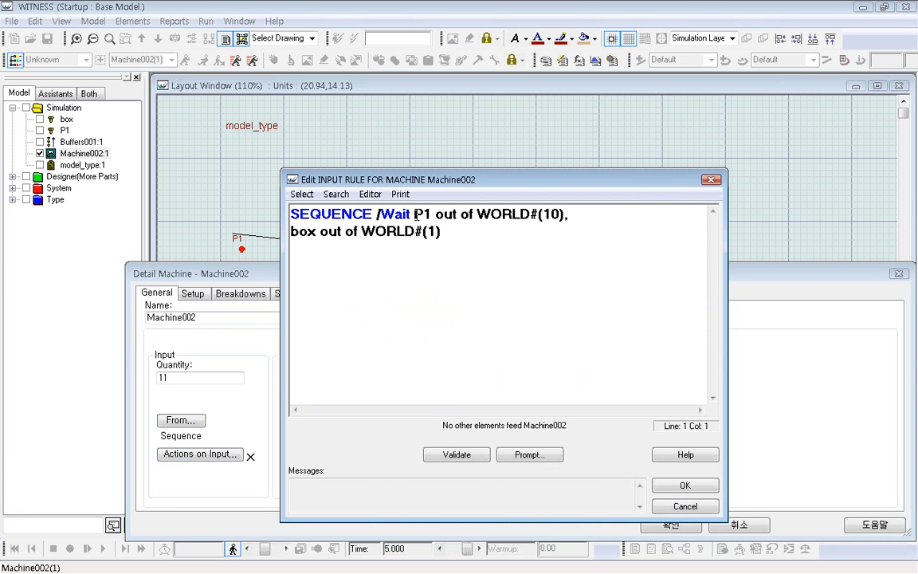
double_click(415, 216)
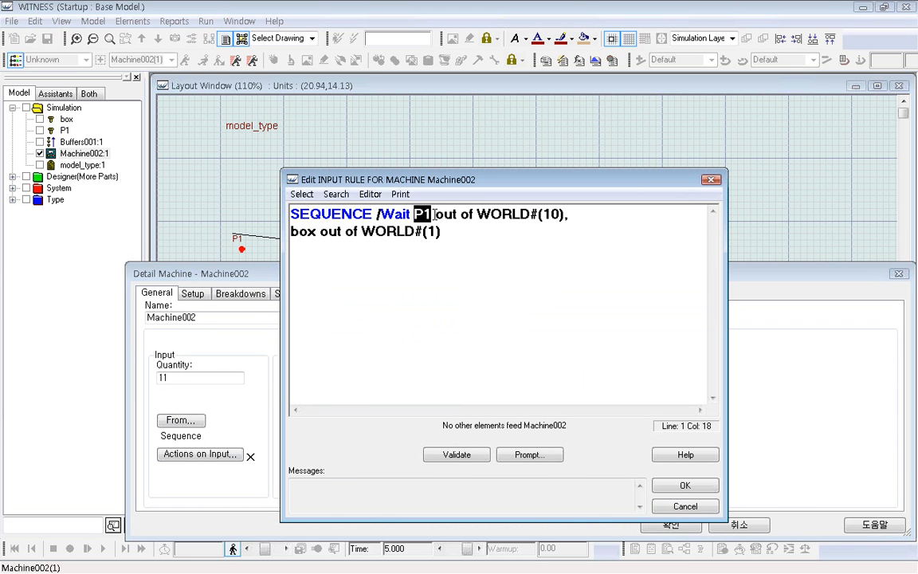
text(box)
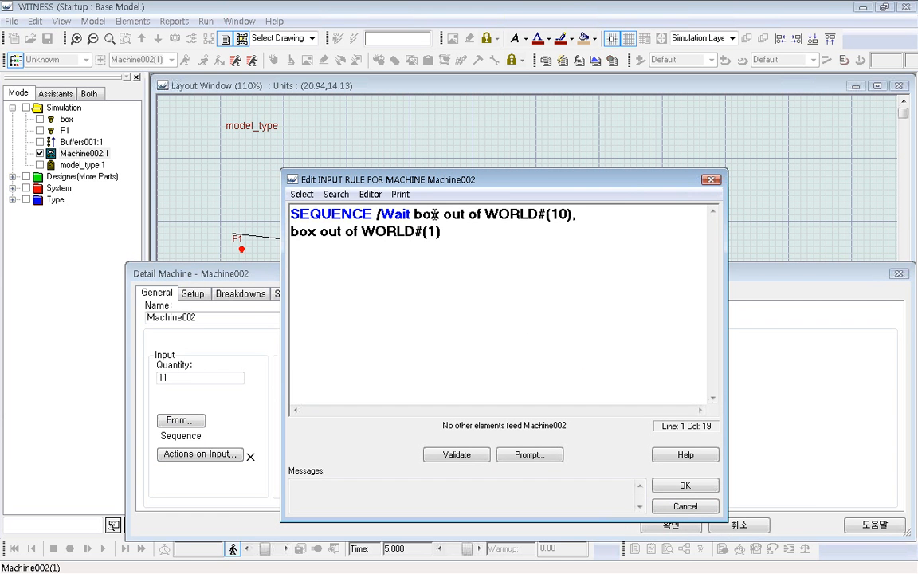
double_click(306, 231)
text(p)
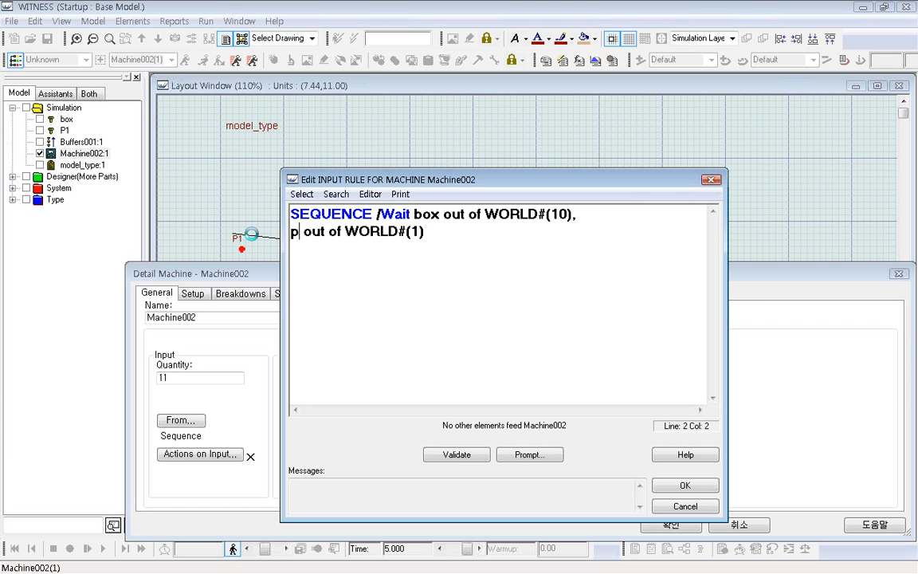
text(1)
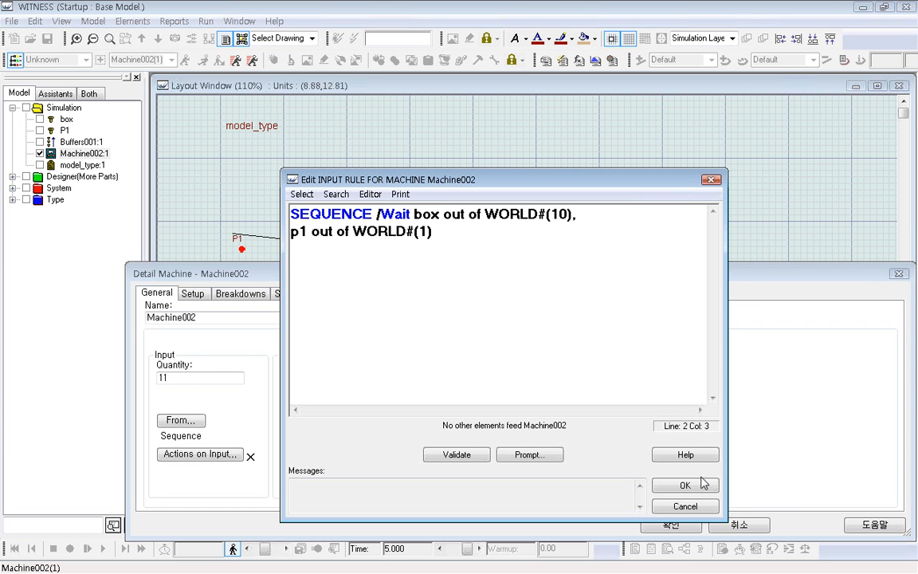
Set the rule's quantities to WORLD#(1) for box and WORLD#(10) for p1, and accept the rule.
click(558, 215)
key(Delete)
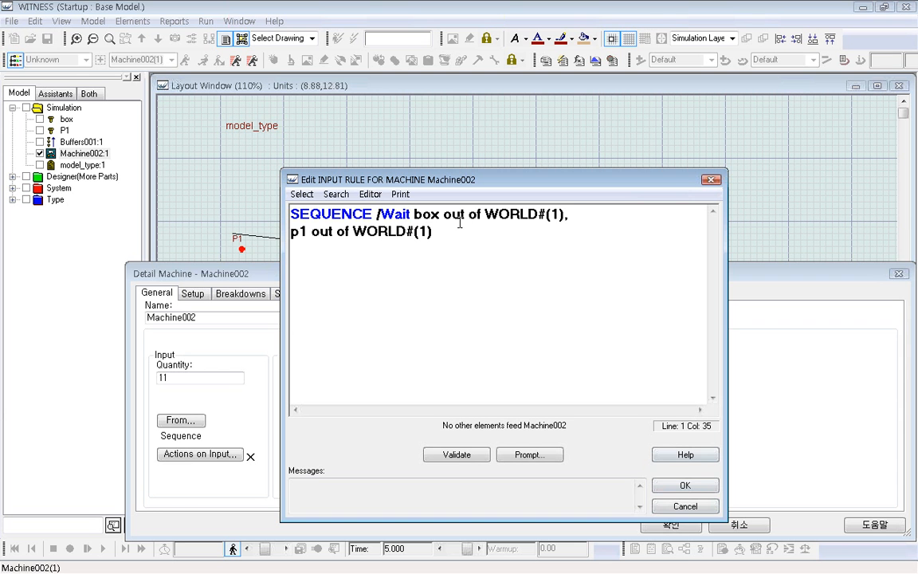
click(426, 232)
text(0)
click(668, 484)
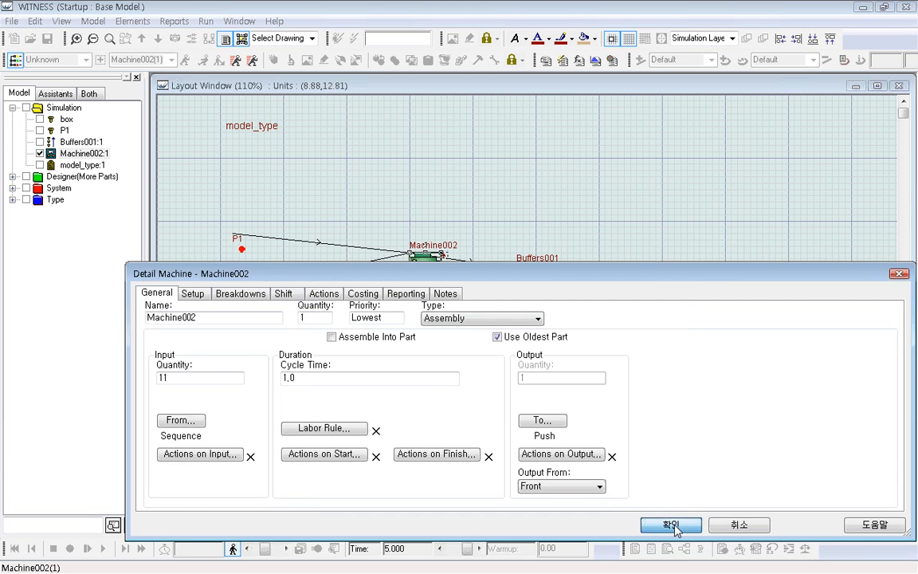
Switch Machine002 from Use Oldest Part to Assemble Into Part and accept its details.
click(333, 337)
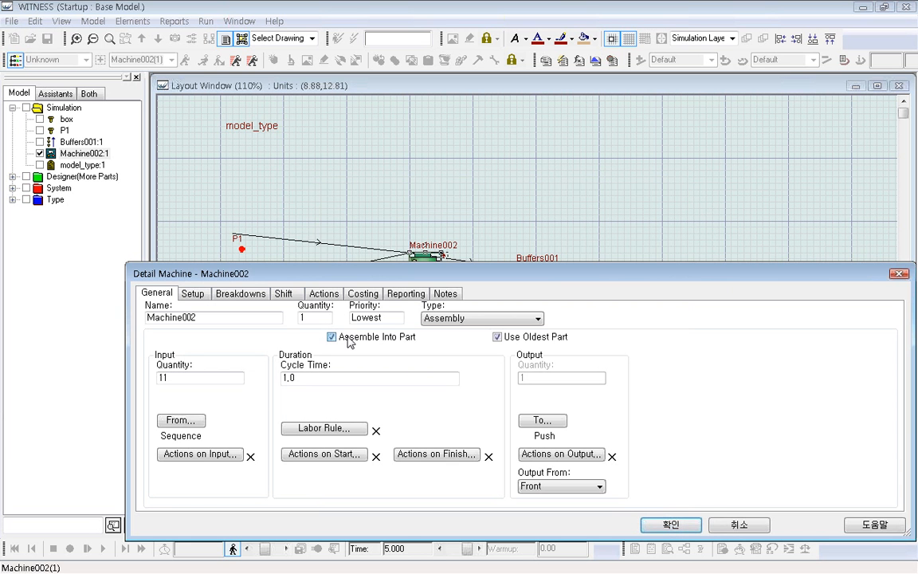
click(497, 338)
click(668, 525)
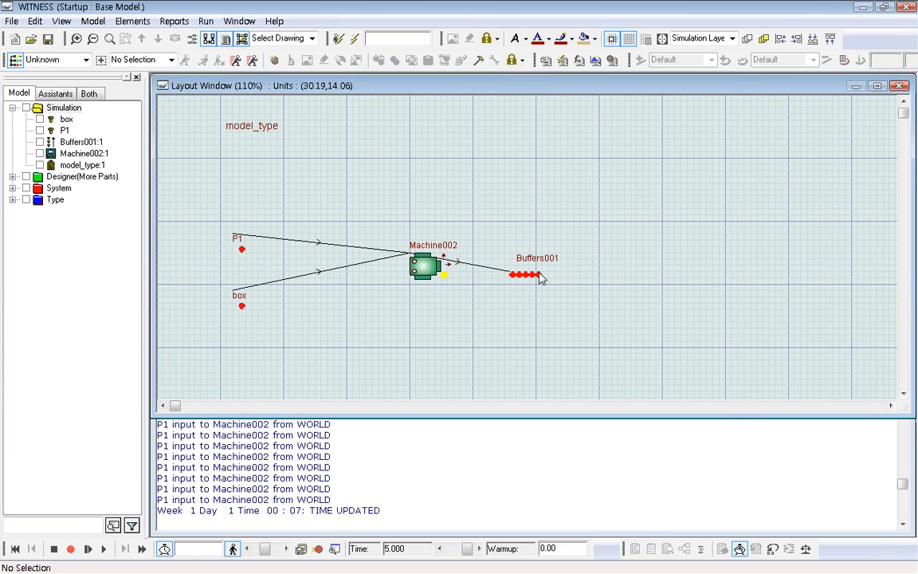
Reset the simulation to time 0 and close the Interact Box.
click(537, 277)
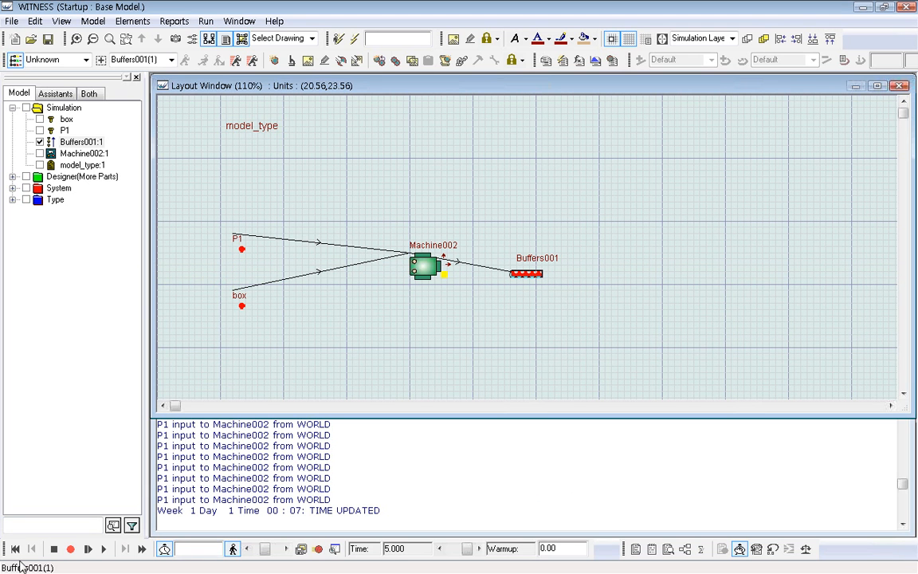
click(14, 548)
click(510, 339)
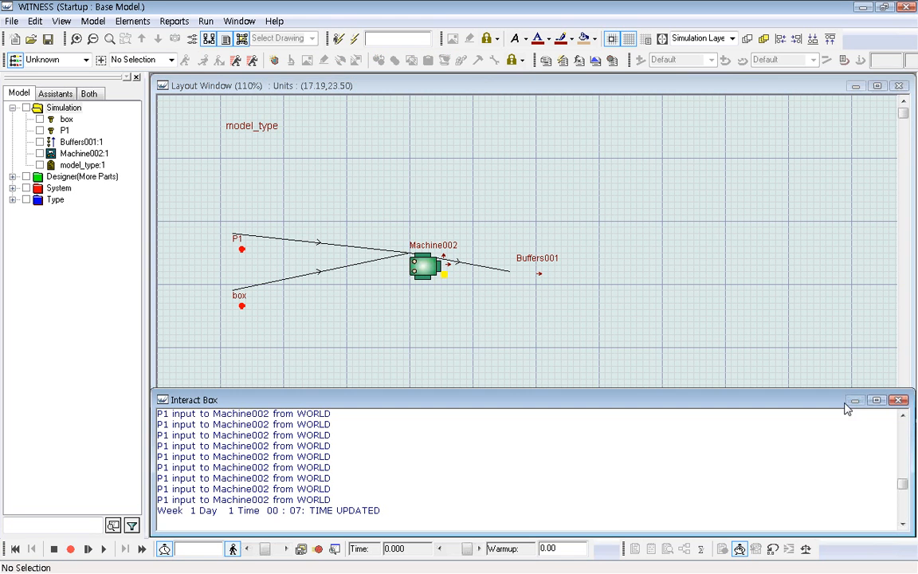
click(898, 399)
Add a Machine from the Basic designer elements to the layout, beyond Buffers001.
click(172, 447)
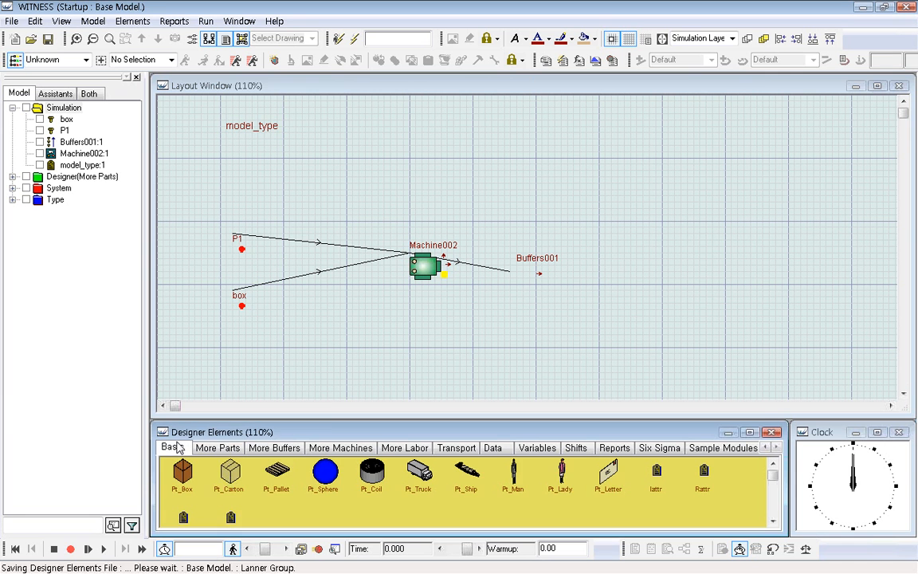
click(276, 476)
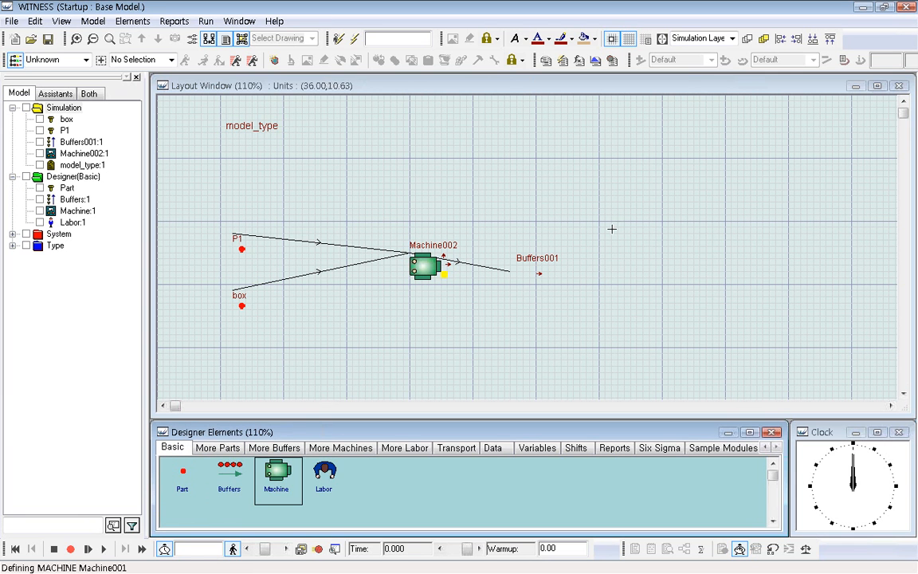
click(617, 246)
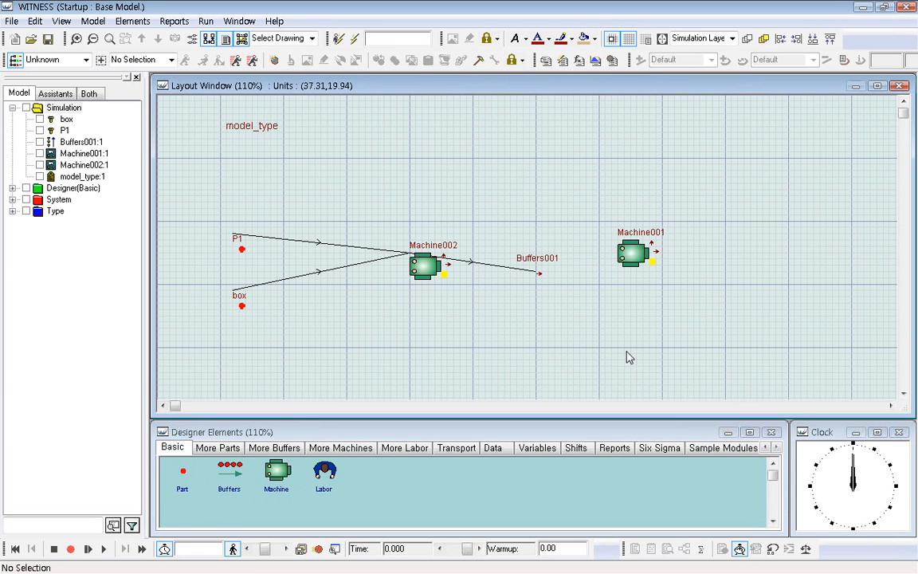
Give Machine001 the input rule PULL Buffers001 and the output rule PUSH SHIP.
click(630, 253)
click(218, 61)
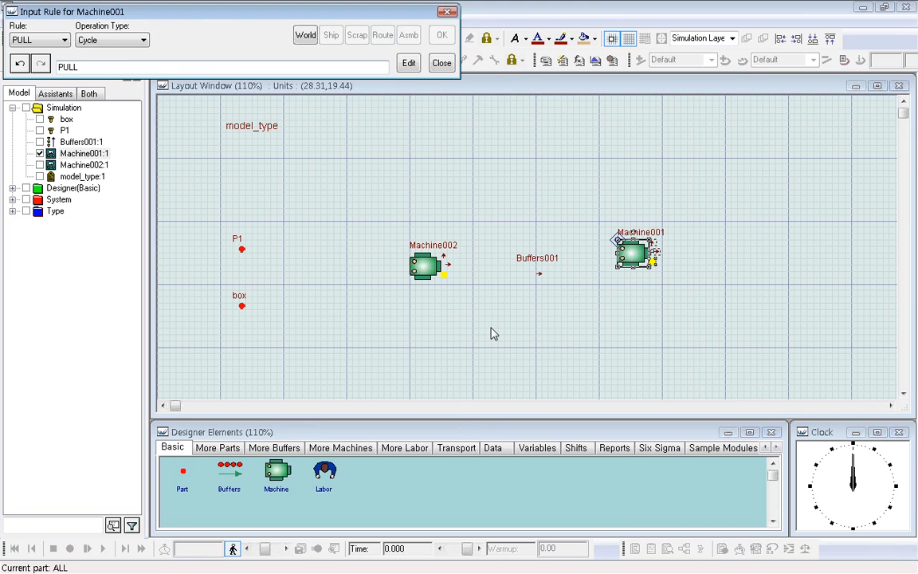
click(540, 273)
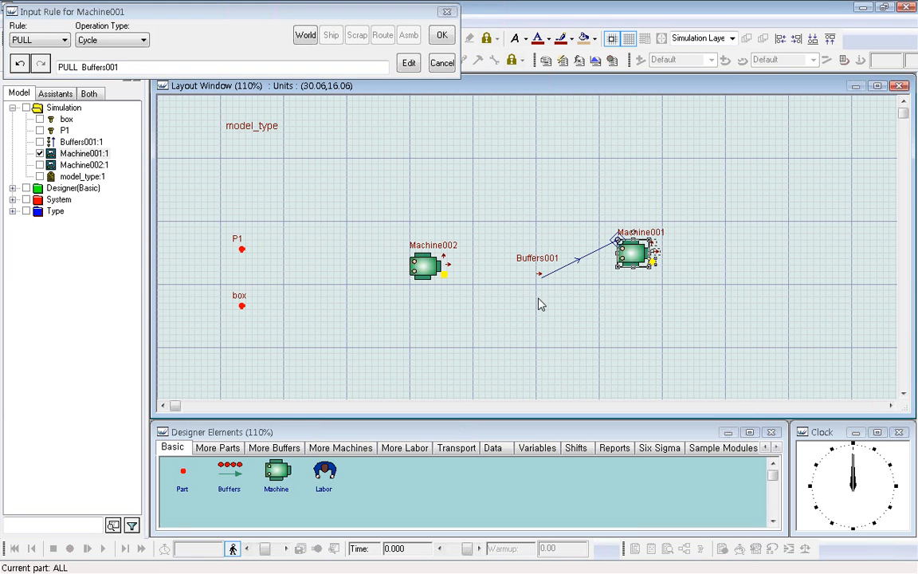
click(442, 35)
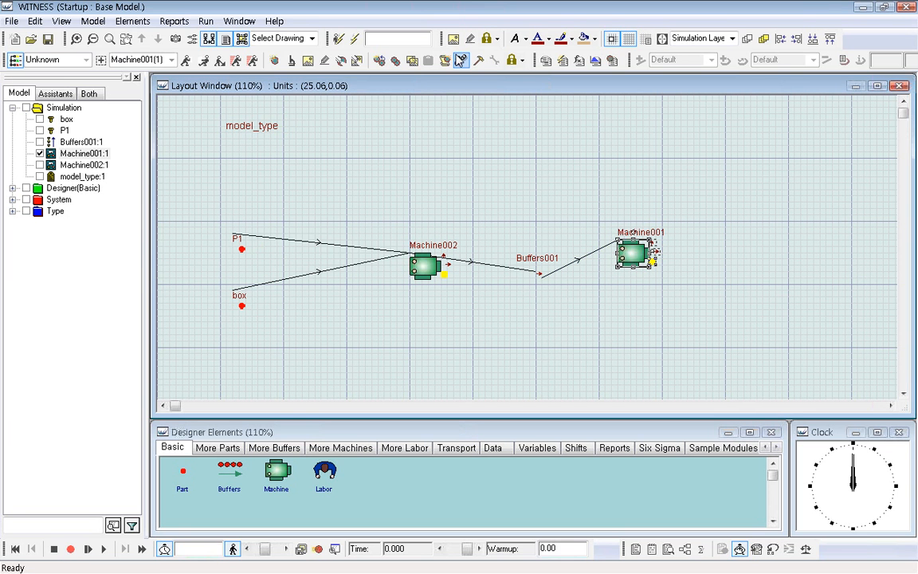
click(185, 61)
click(329, 38)
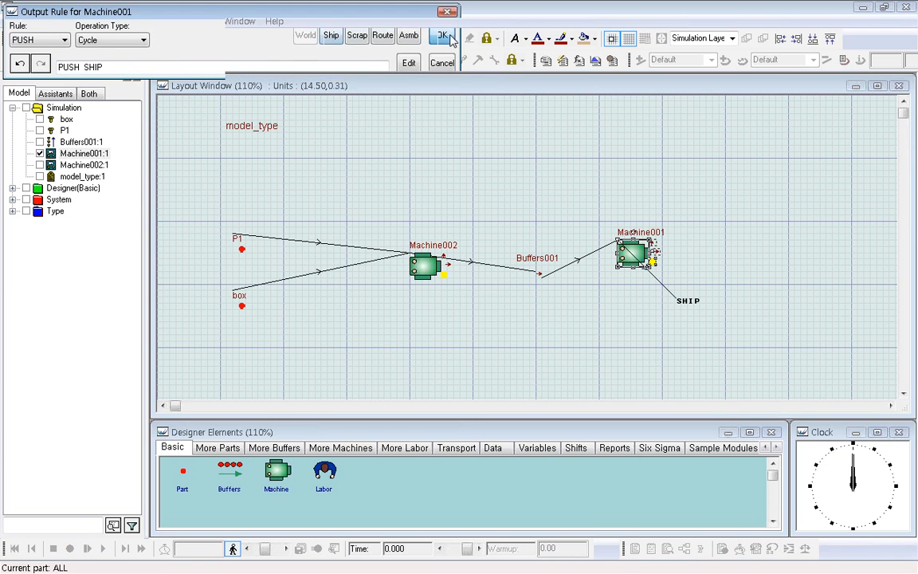
click(442, 35)
Change Machine001's type to Production and accept its details.
double_click(651, 262)
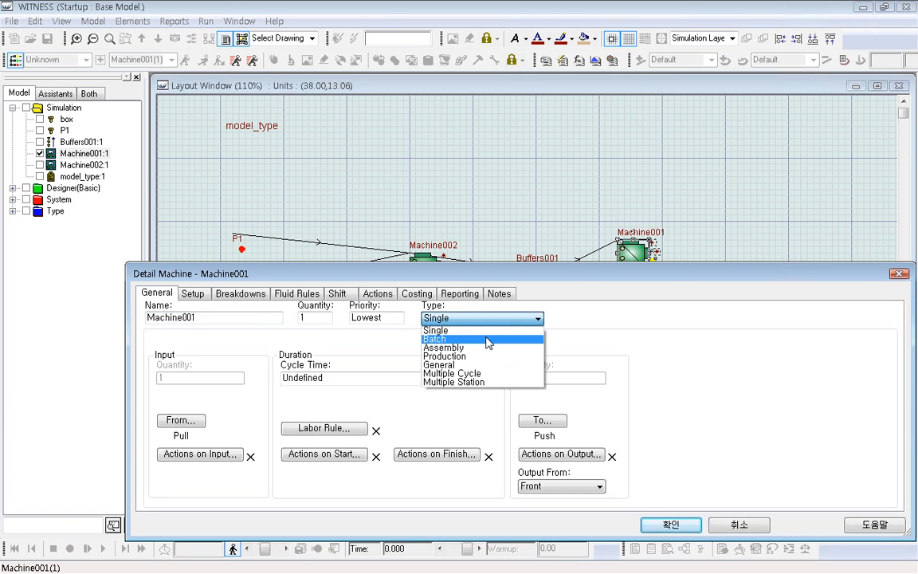
click(474, 356)
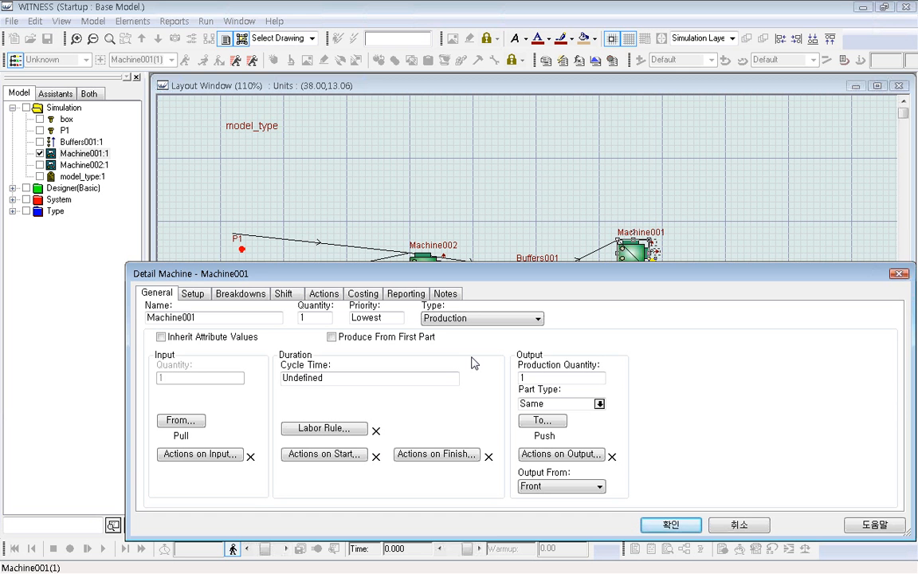
click(681, 527)
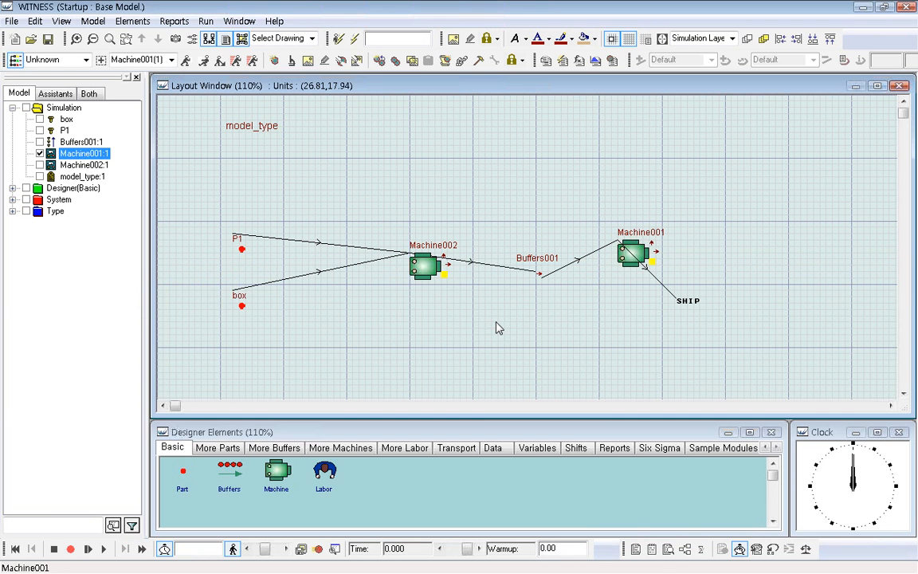
Add a new part between model_type and P1, and a new machine above Machine002.
click(445, 290)
click(167, 466)
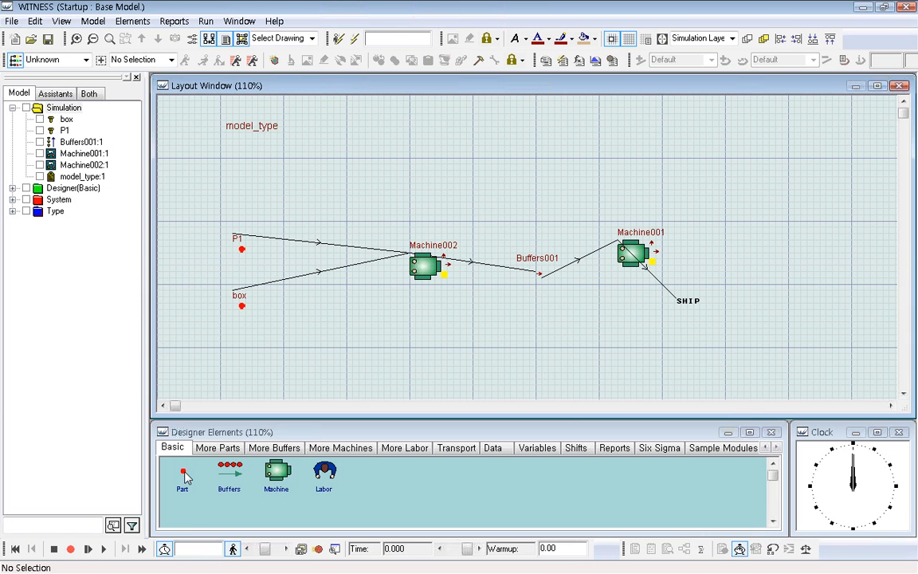
click(247, 169)
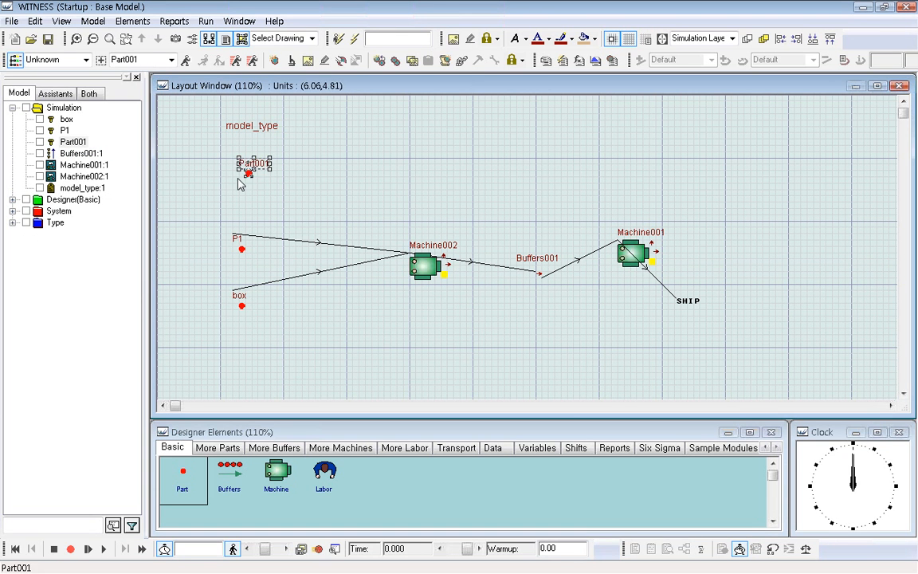
click(276, 476)
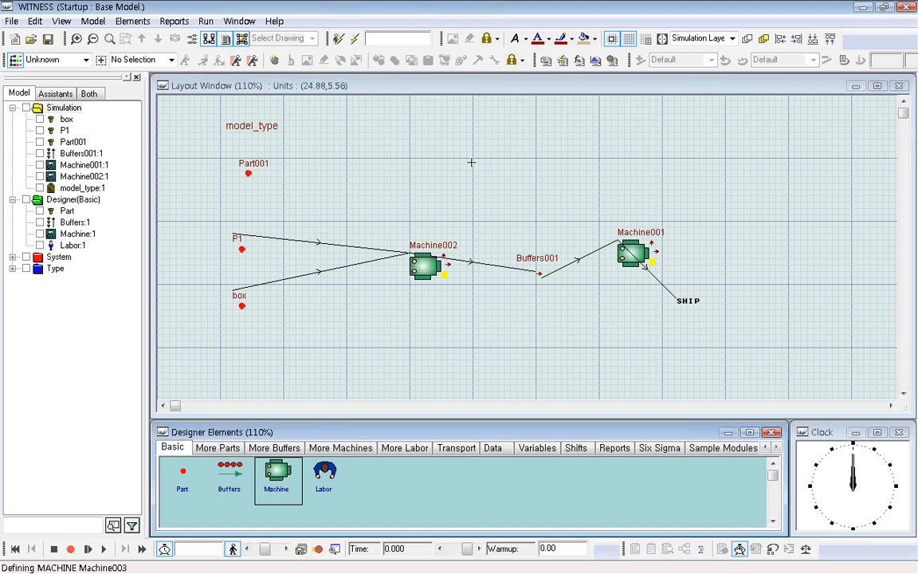
click(430, 181)
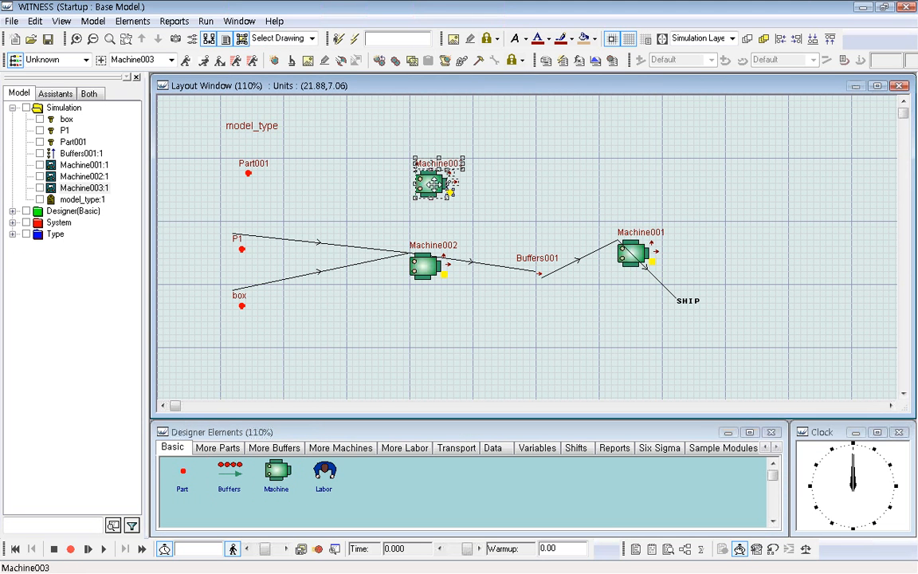
Give Machine003 the input rule PULL Part001 out of WORLD and the output rule PUSH to SHIP.
click(186, 60)
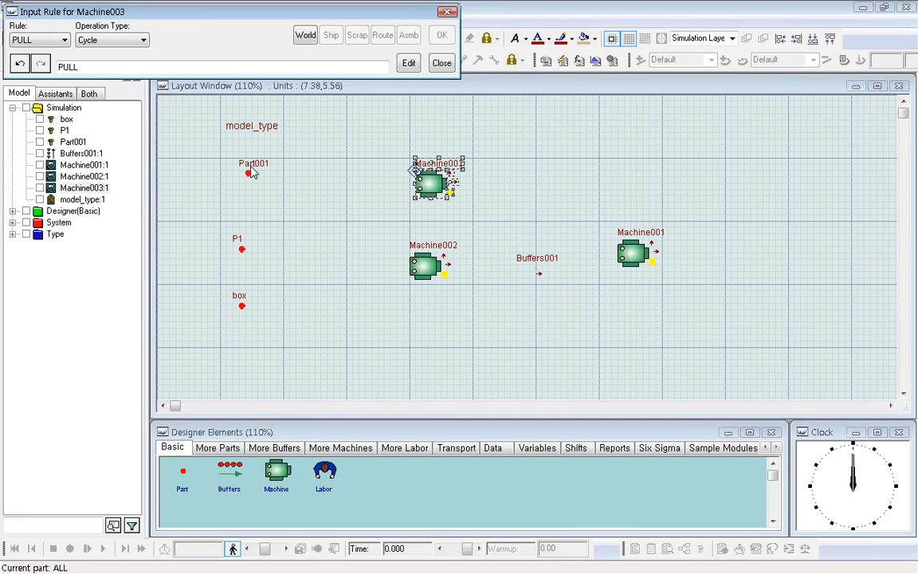
click(305, 35)
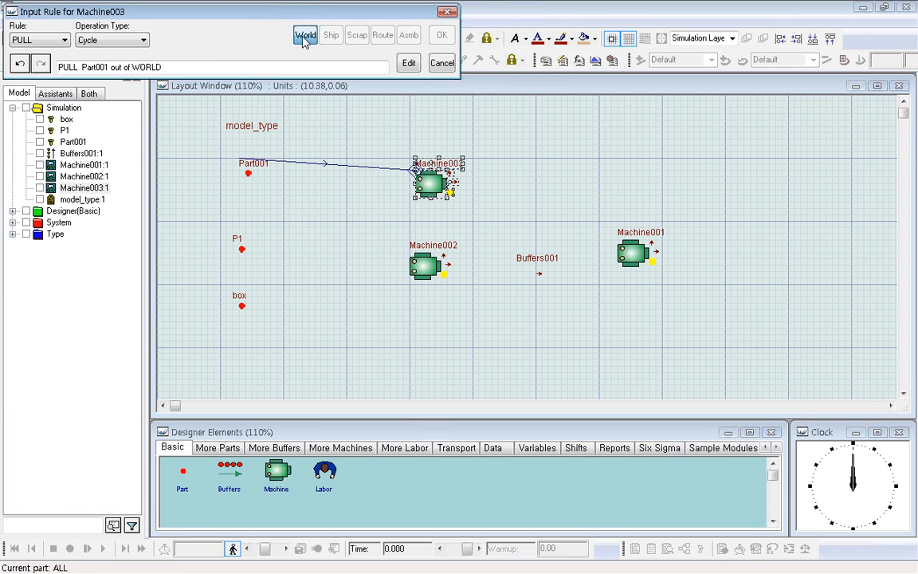
click(441, 35)
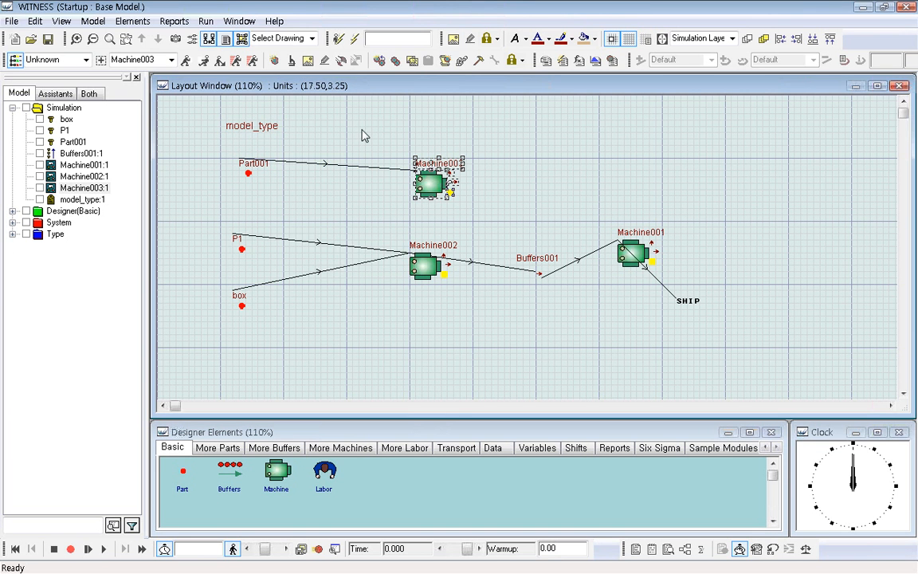
click(201, 60)
click(330, 35)
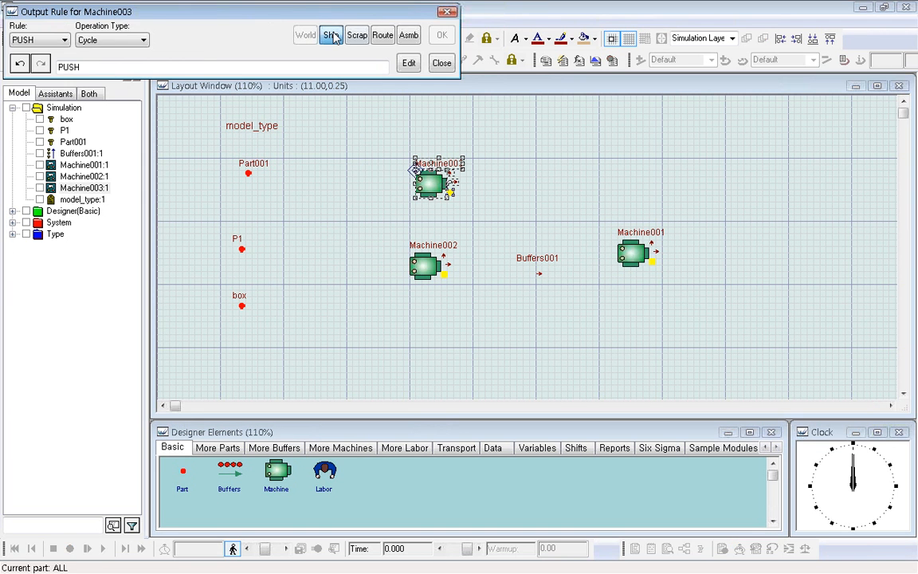
click(442, 35)
Set Machine003's type to Production and choose Part001 as its output part type.
double_click(428, 183)
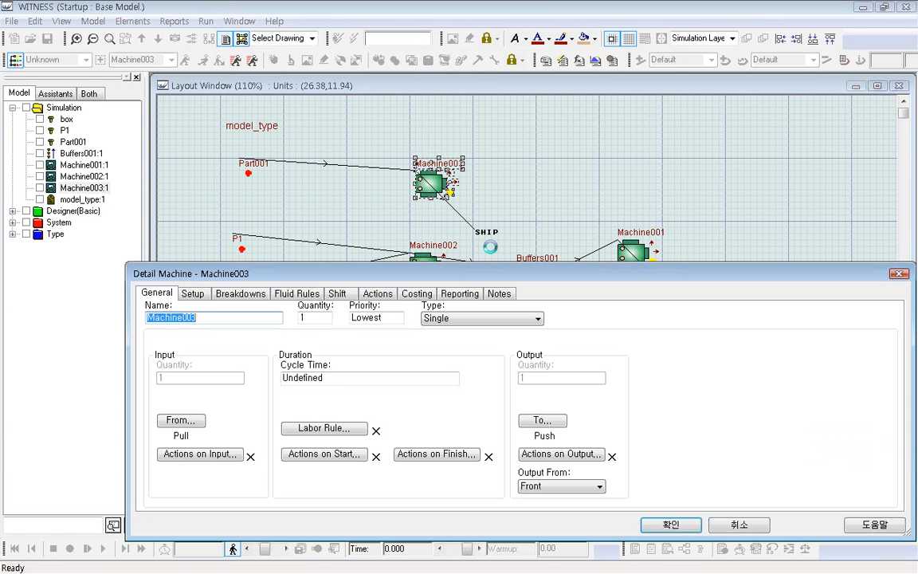
click(537, 318)
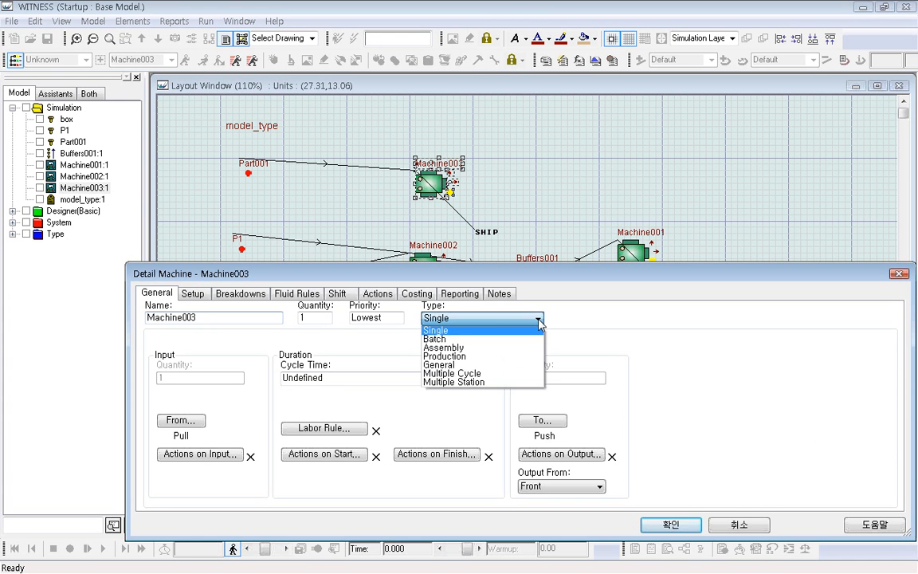
click(482, 356)
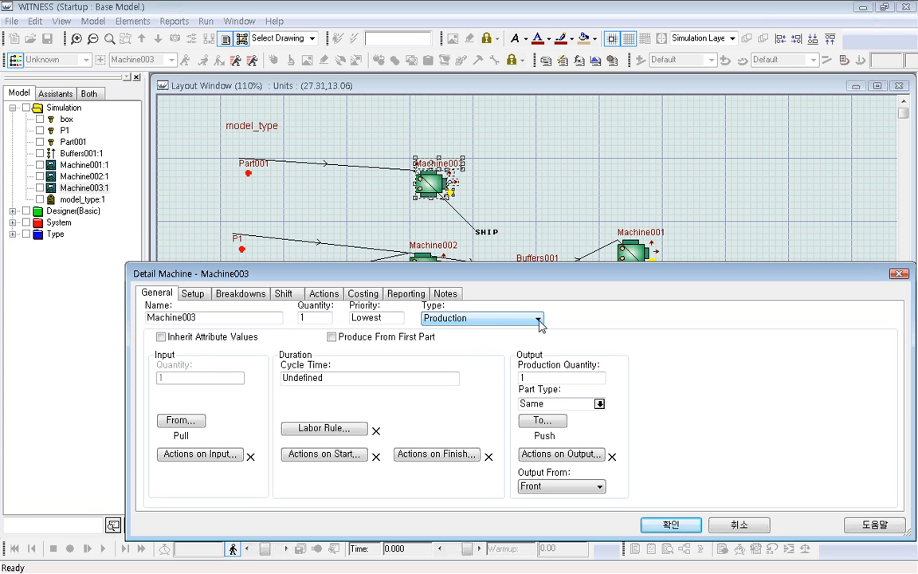
click(552, 377)
double_click(552, 377)
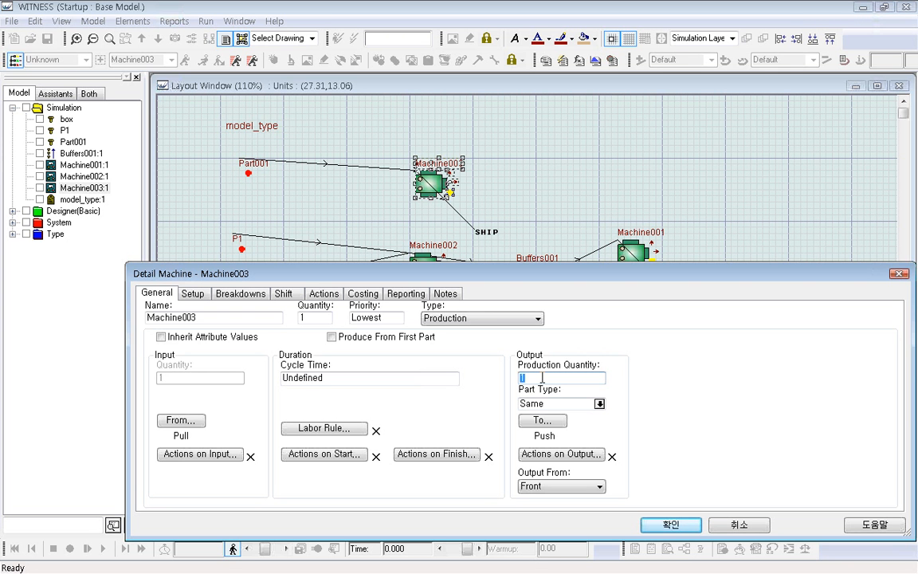
click(599, 404)
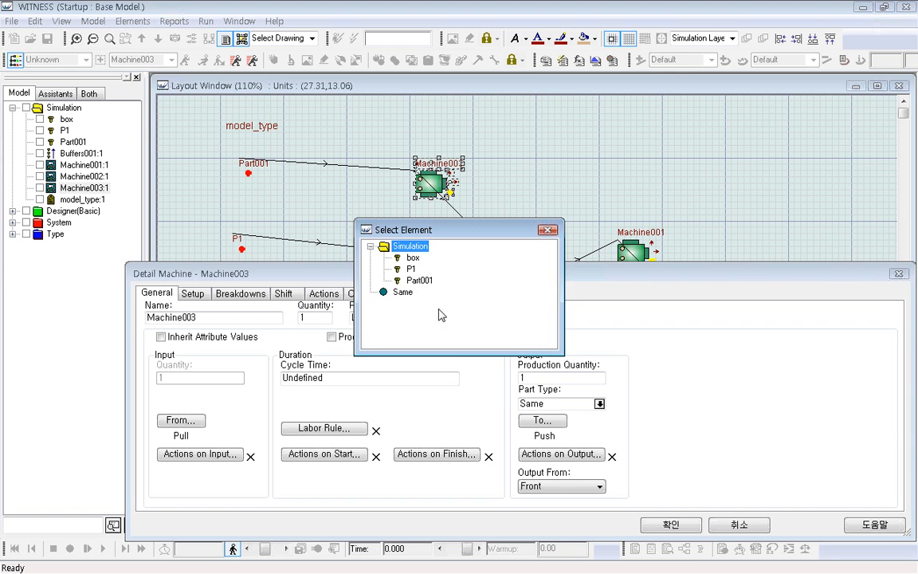
double_click(419, 280)
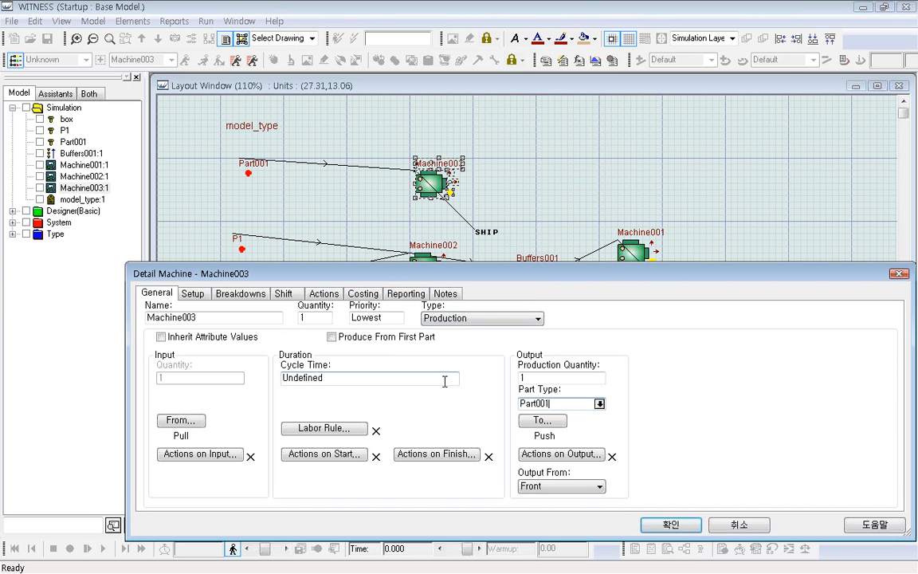